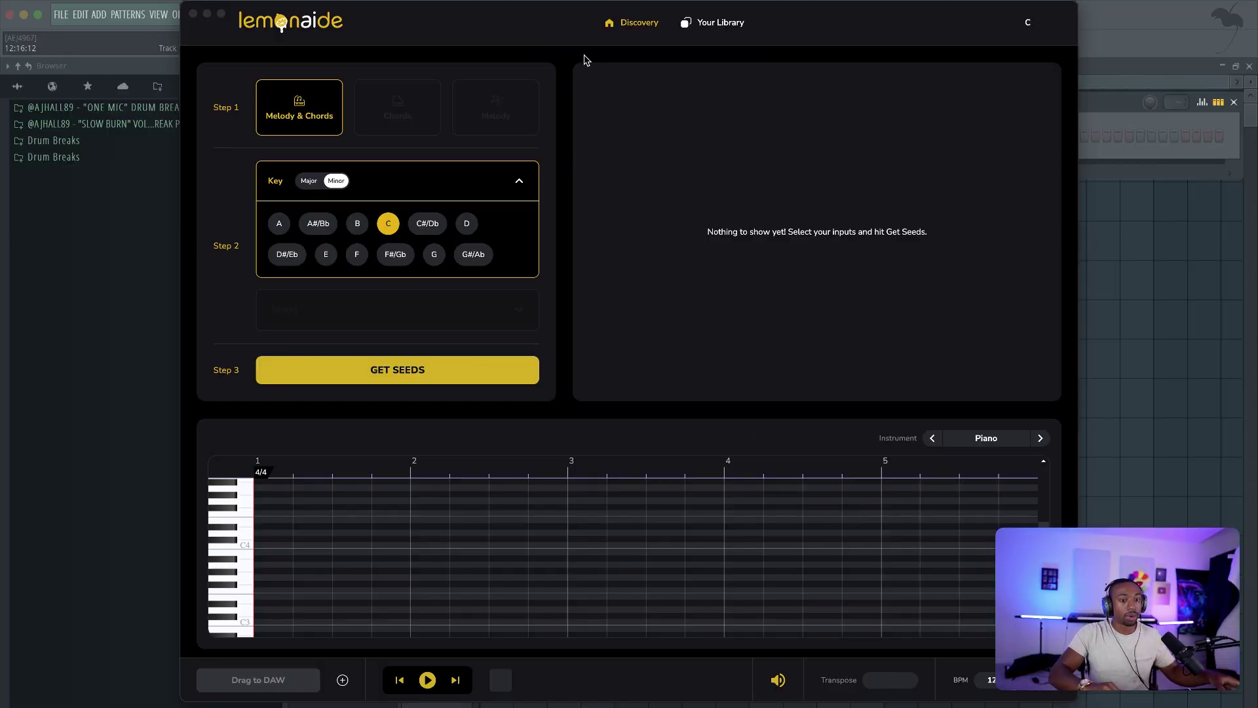
Request Melody-only seeds in C minor with the dark mood selected.
{"action": "mouse_move", "coordinate": [561, 34]}
{"action": "left_mouse_down"}
{"action": "mouse_move", "coordinate": [557, 49]}
{"action": "mouse_move", "coordinate": [549, 38]}
{"action": "left_mouse_up"}
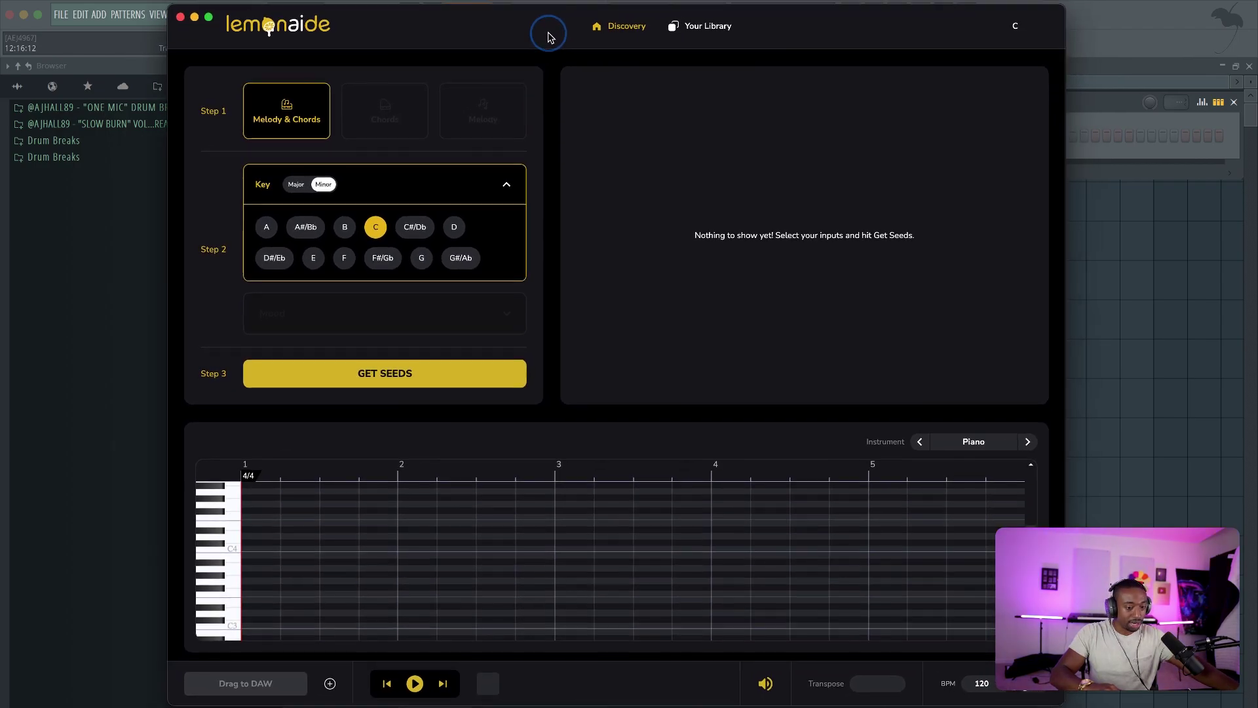
{"action": "left_click", "coordinate": [470, 106]}
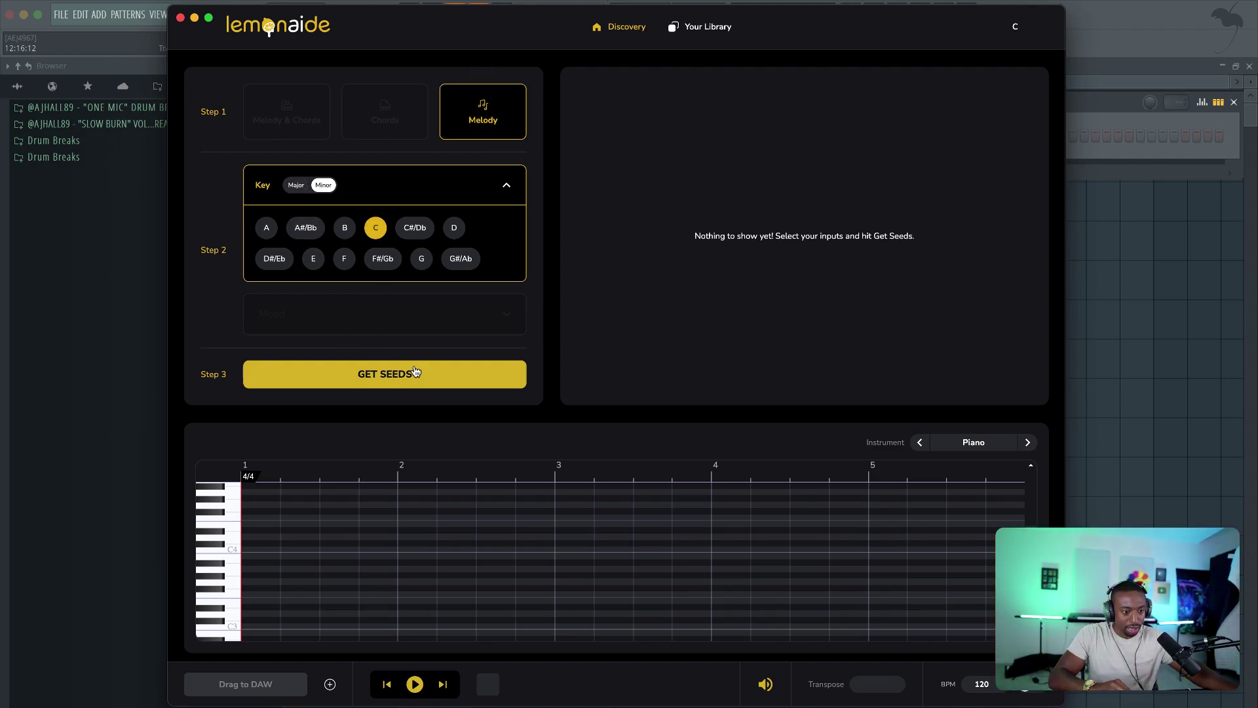
{"action": "left_click", "coordinate": [466, 322]}
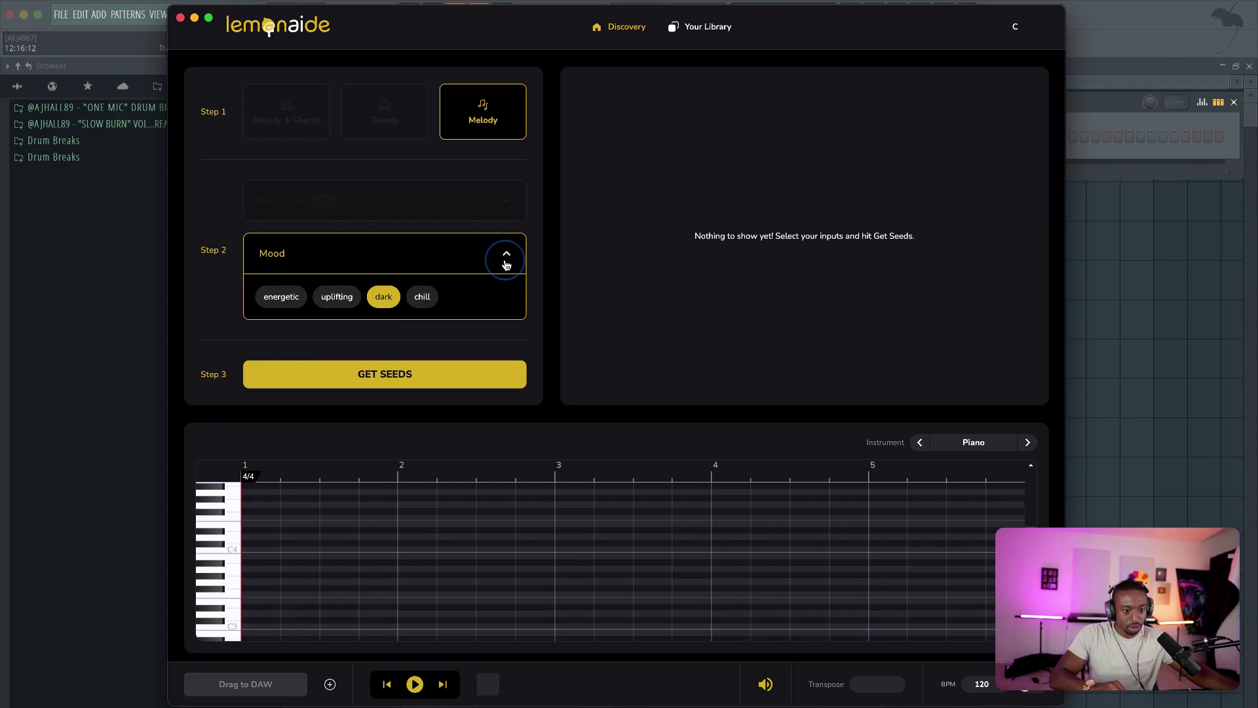
{"action": "left_click", "coordinate": [385, 373]}
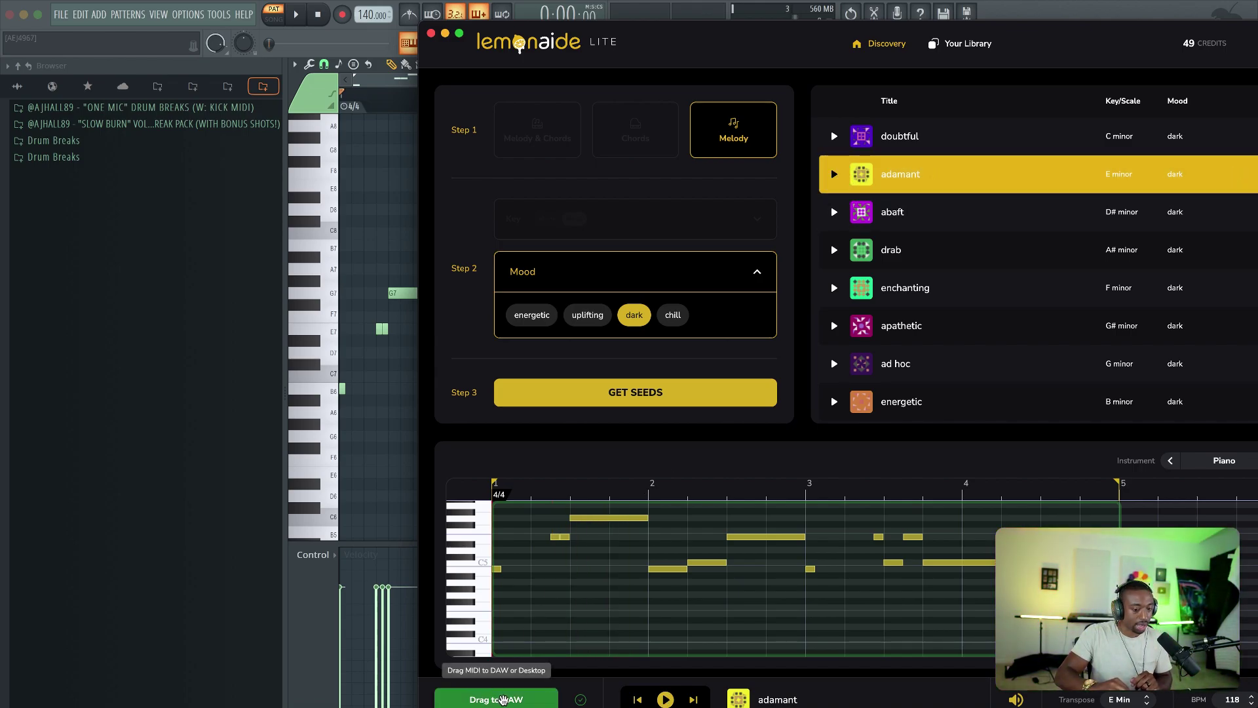
Drag the adamant MIDI from Lemonaide onto the Hercules channel, checking the Hercules plugin on the way.
{"action": "left_click_drag", "start_coordinate": [511, 696], "coordinate": [343, 364]}
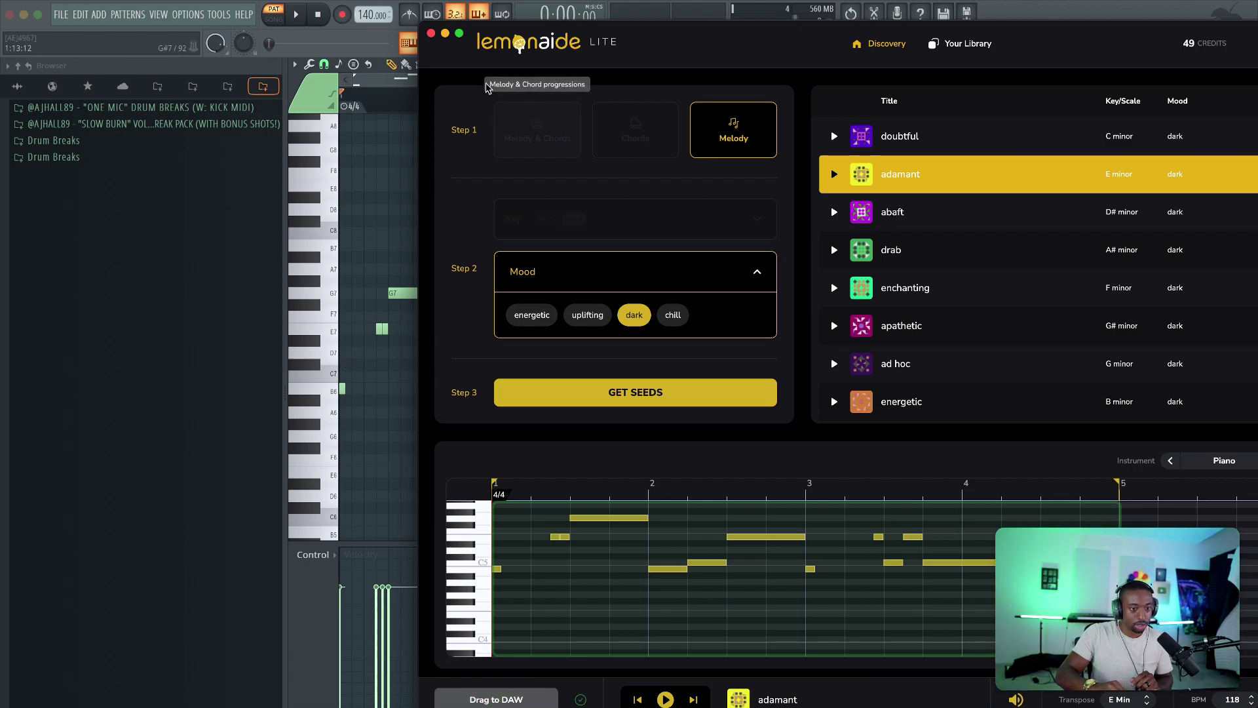
{"action": "left_click", "coordinate": [390, 107]}
{"action": "left_click", "coordinate": [739, 48]}
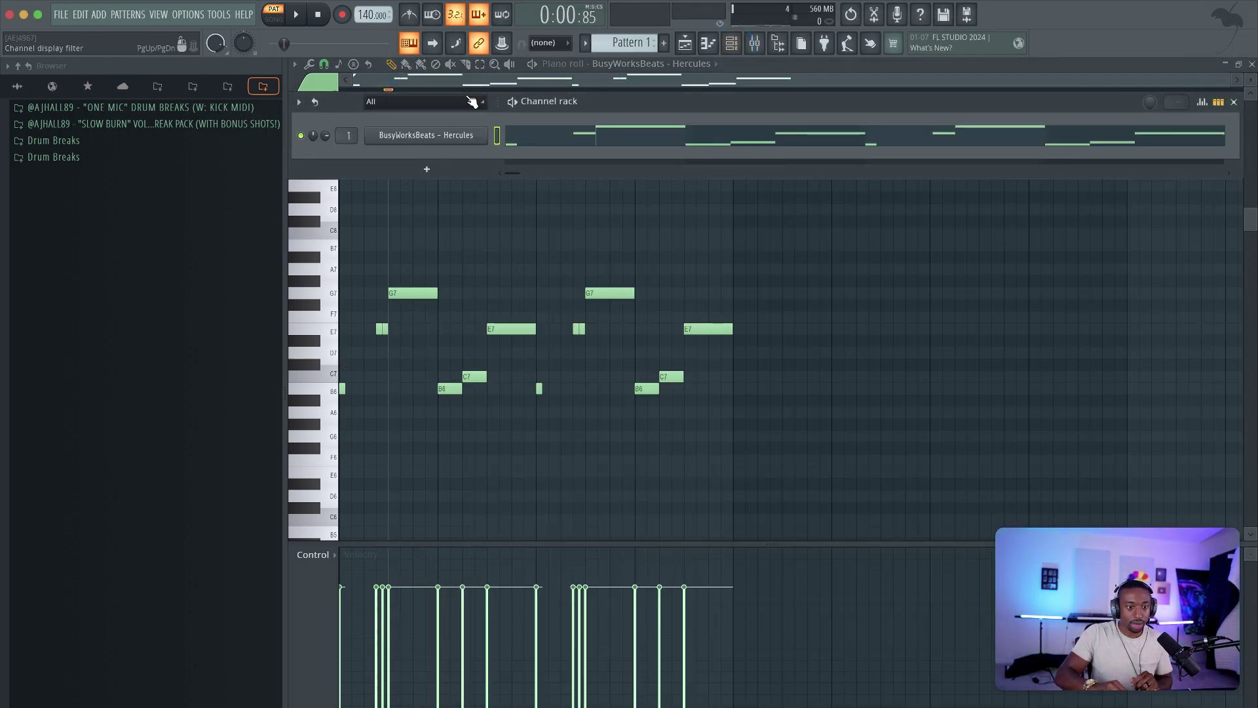
{"action": "left_click", "coordinate": [474, 140]}
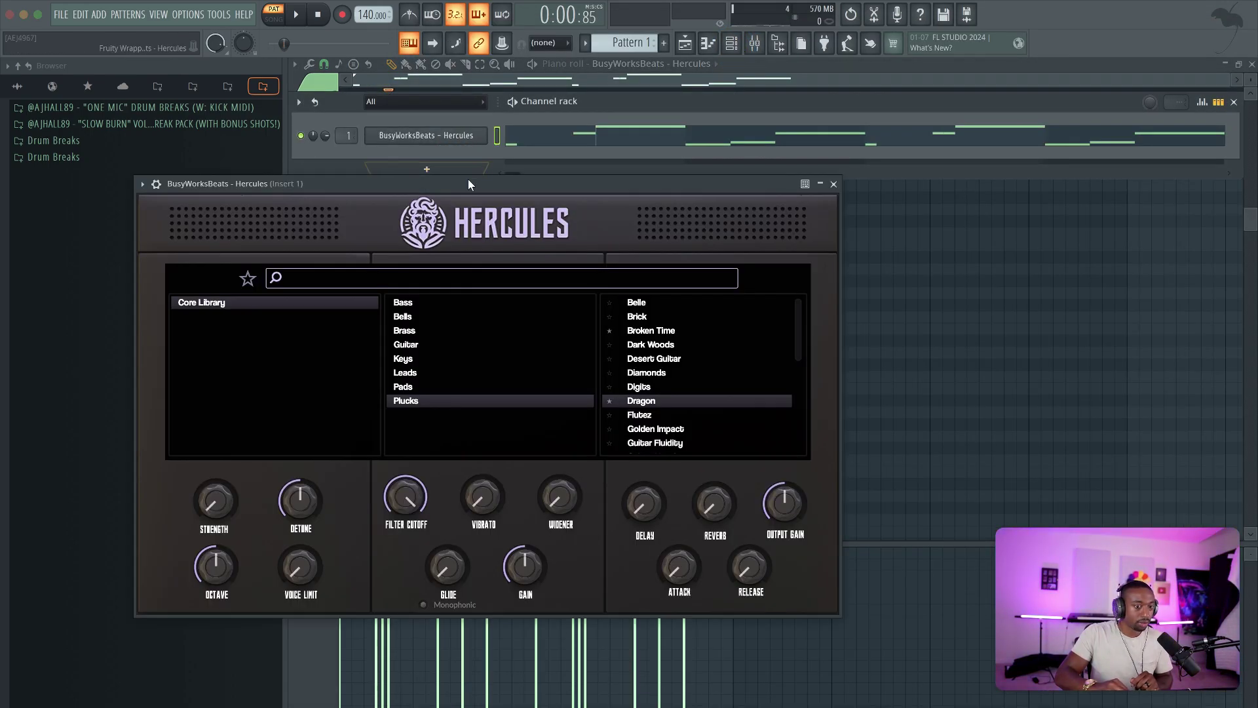
{"action": "left_click_drag", "start_coordinate": [468, 183], "coordinate": [646, 128]}
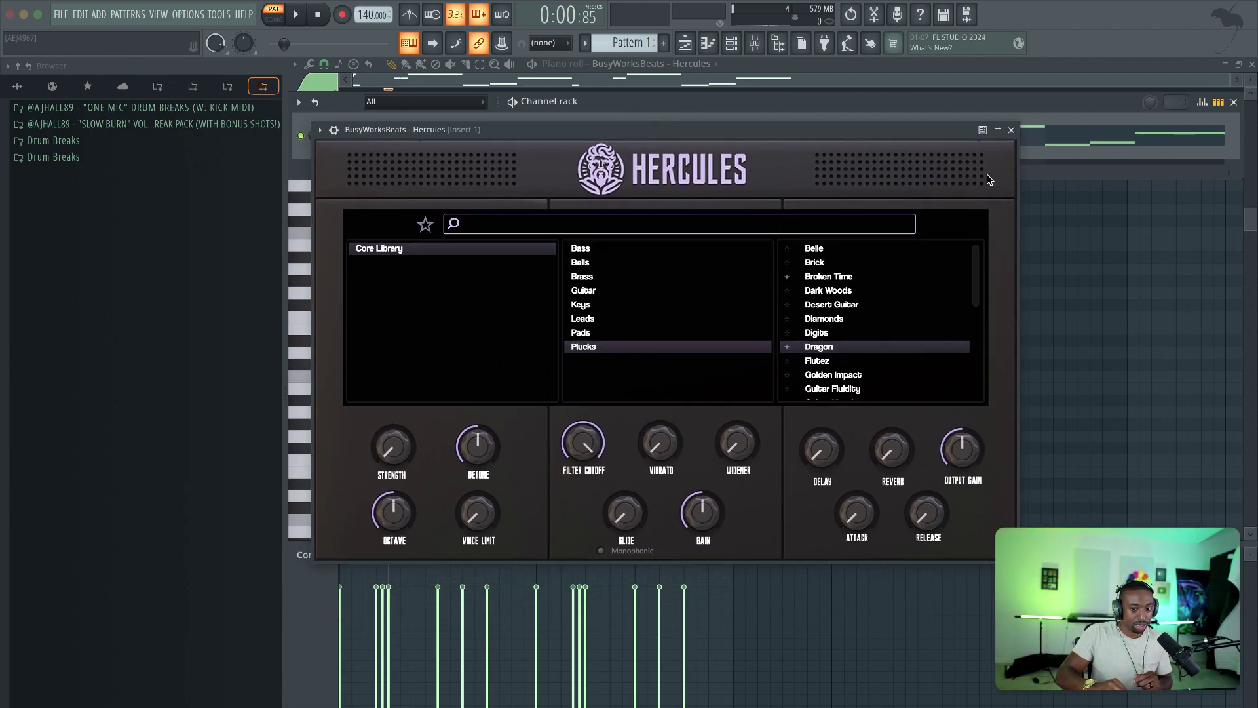
{"action": "left_click", "coordinate": [1010, 130]}
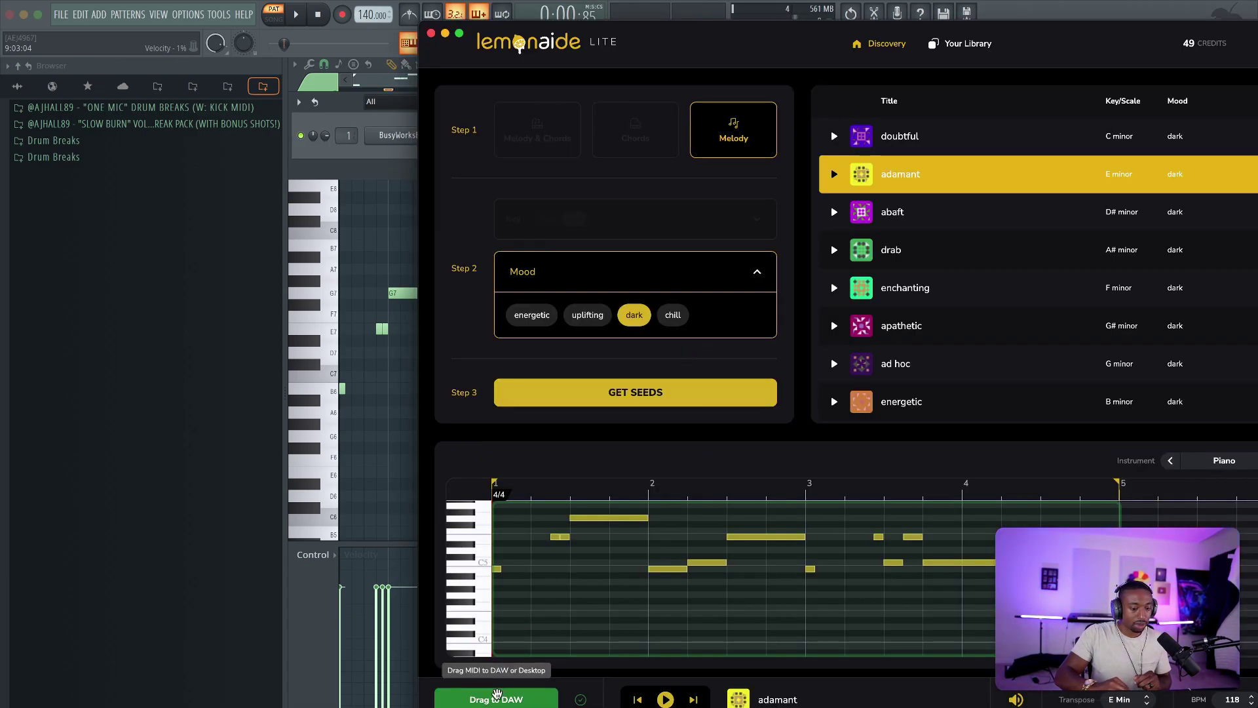
{"action": "left_click_drag", "start_coordinate": [496, 695], "coordinate": [387, 138]}
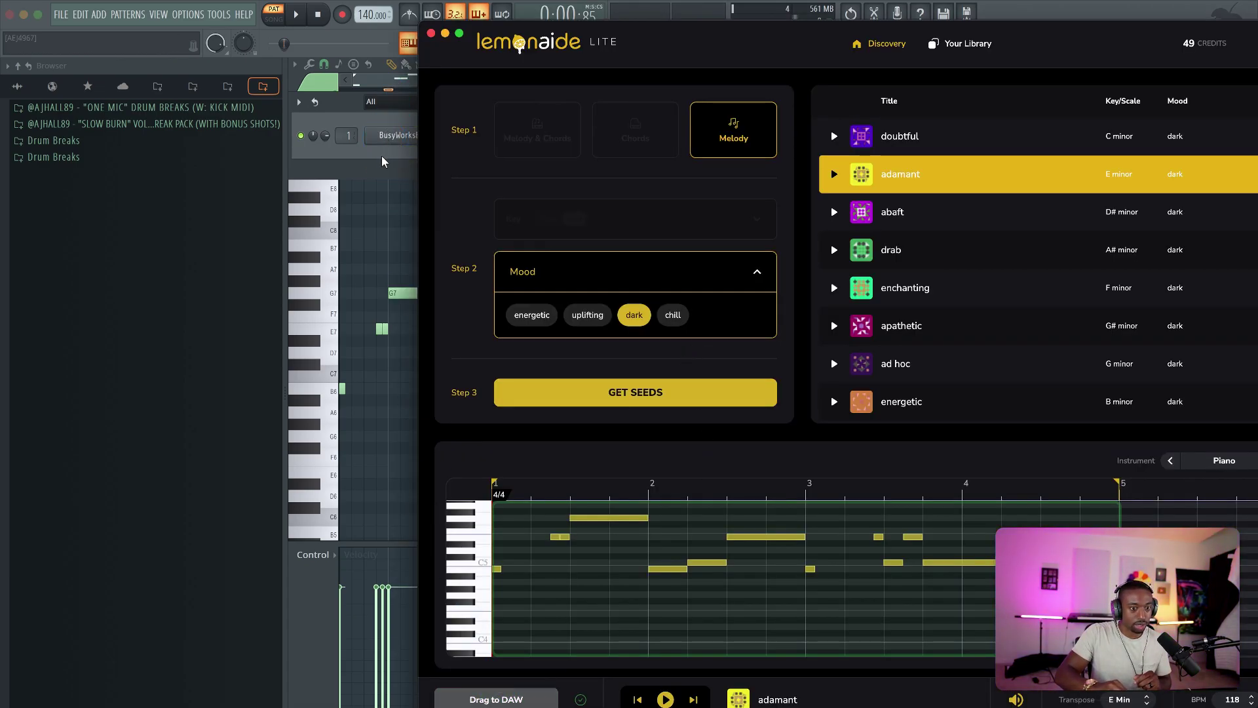
Confirm the import, audition it, and delete the notes from beat 3 onward.
{"action": "left_click", "coordinate": [736, 451]}
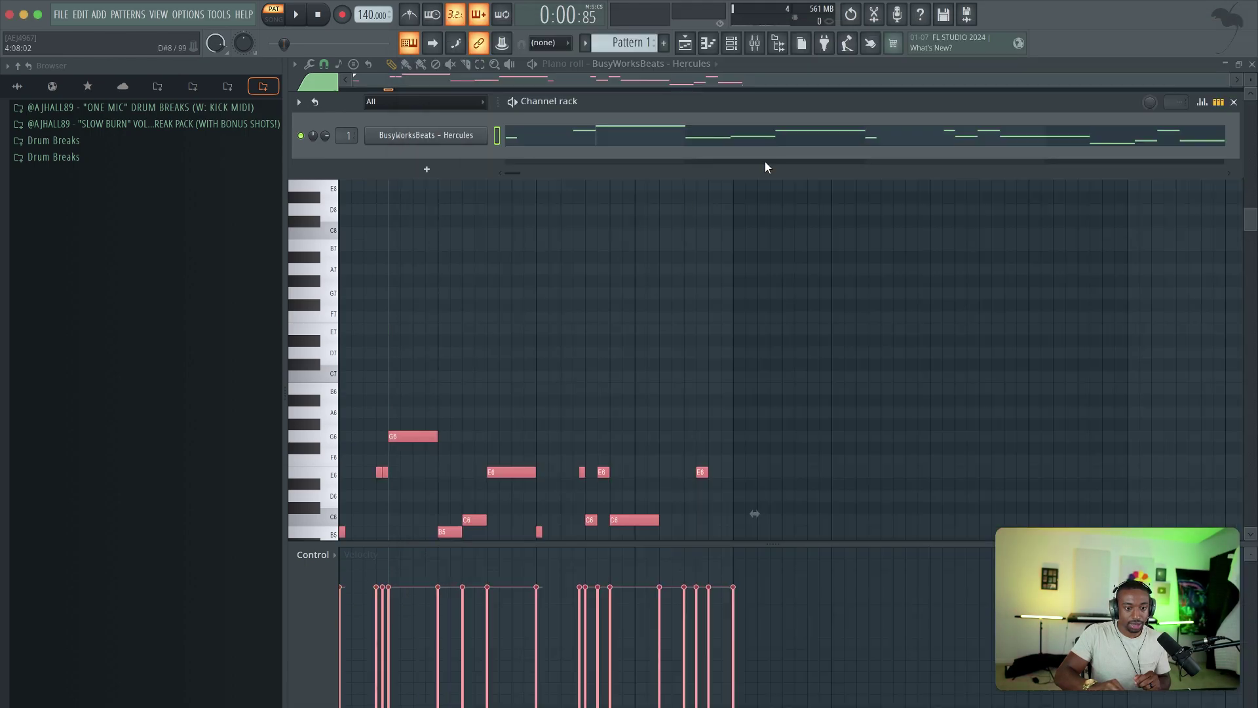
{"action": "left_click", "coordinate": [614, 197]}
{"action": "scroll", "coordinate": [580, 301], "scroll_direction": "down", "scroll_amount": 5}
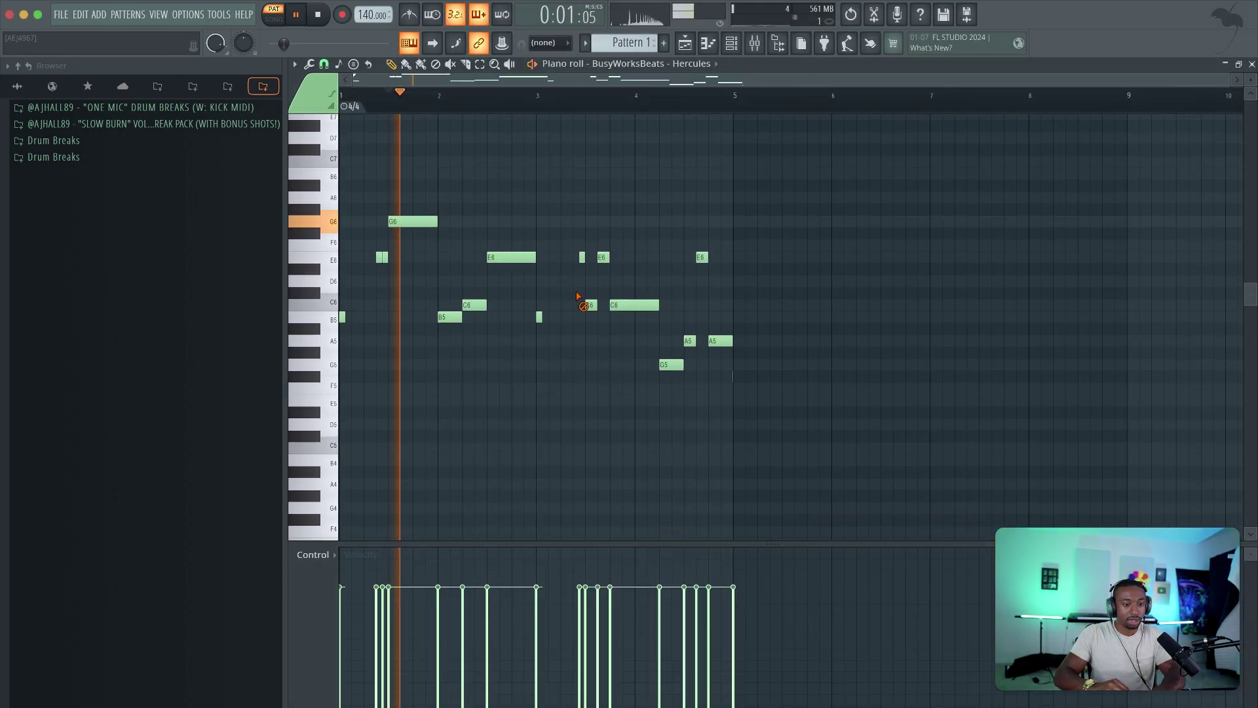
{"action": "key", "text": "space"}
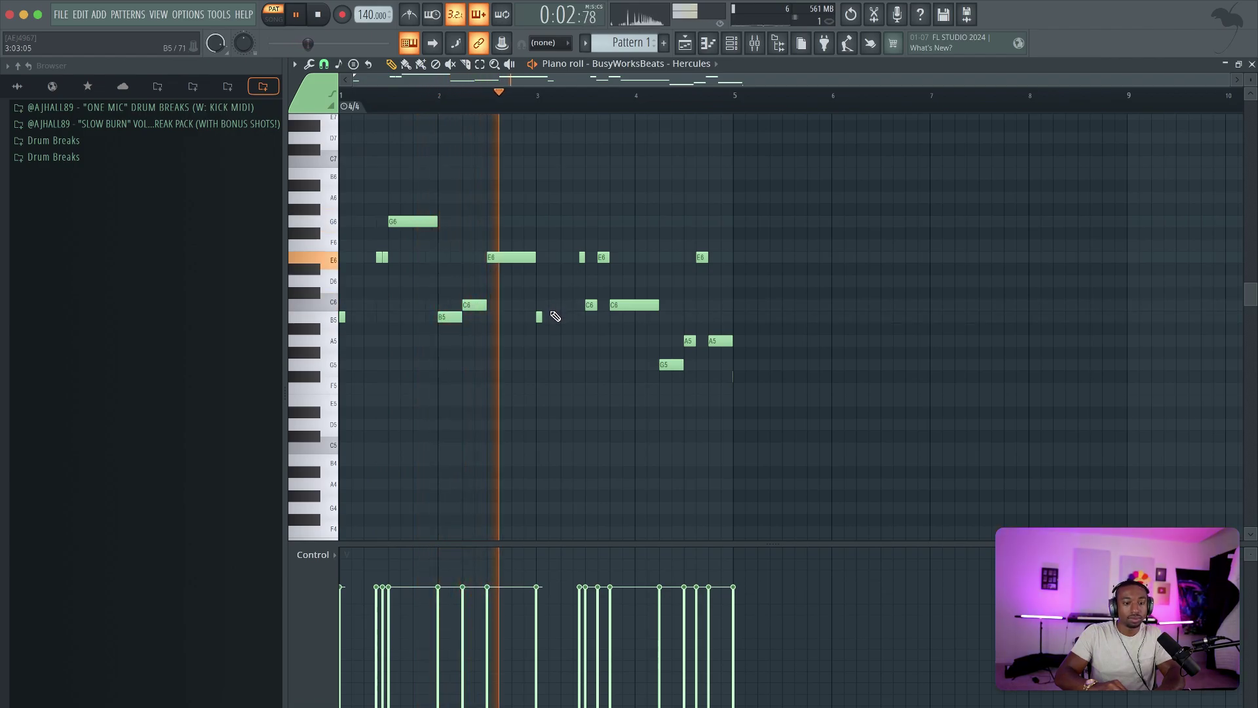
{"action": "key", "text": "space"}
{"action": "left_click_drag", "start_coordinate": [533, 332], "coordinate": [843, 217]}
{"action": "left_click_drag", "start_coordinate": [814, 441], "coordinate": [540, 215]}
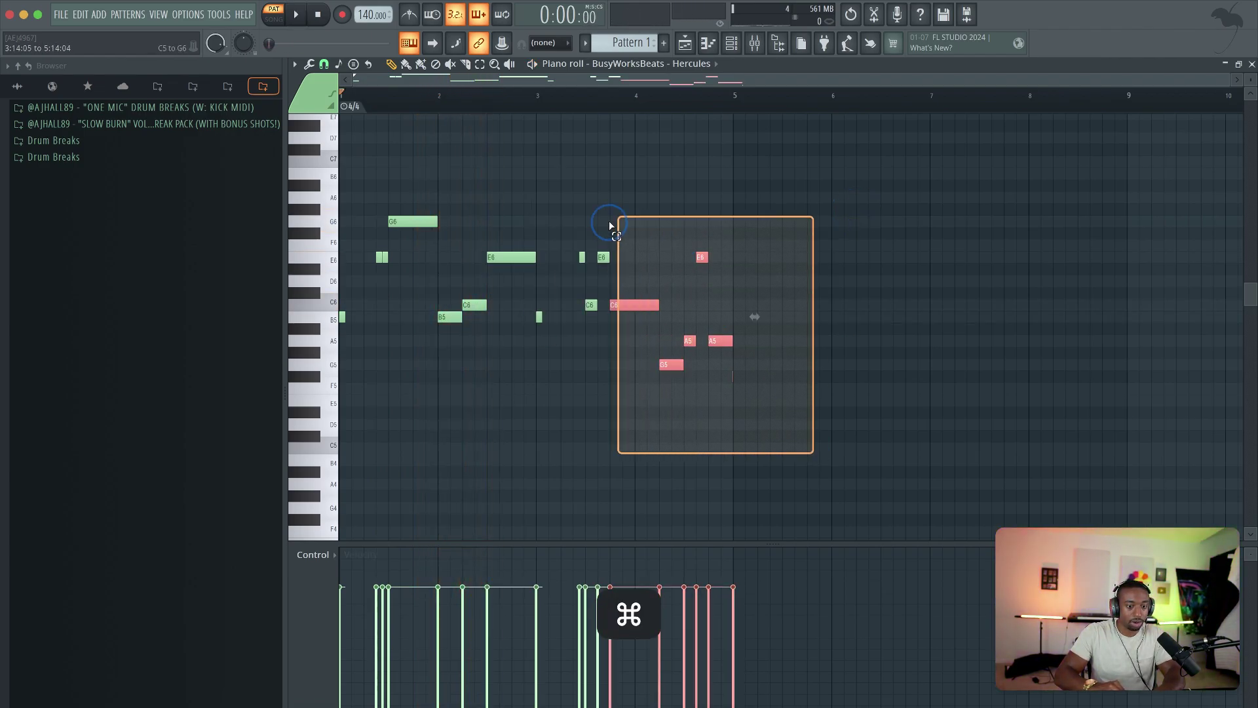
{"action": "key", "text": "Delete"}
Duplicate the first two bars into bars 3–4 and transpose the whole melody up one octave.
{"action": "key", "text": "ctrl+a"}
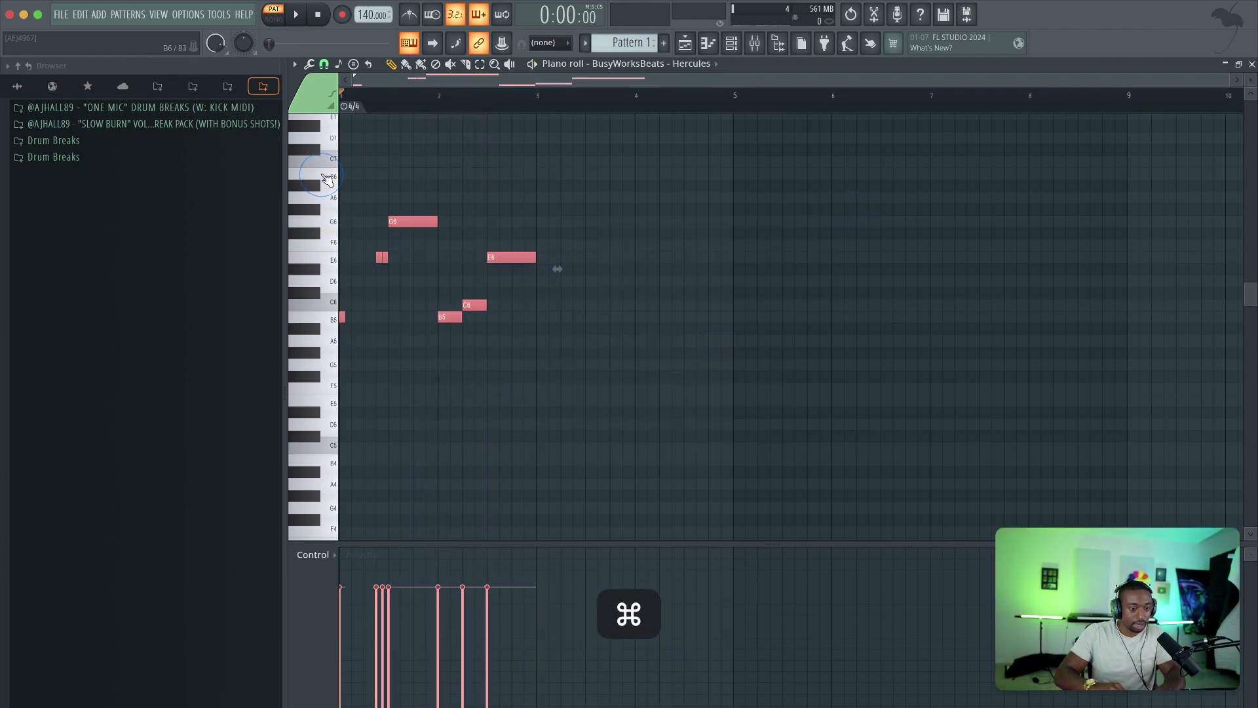
{"action": "key", "text": "ctrl+b"}
{"action": "key", "text": "ctrl+d"}
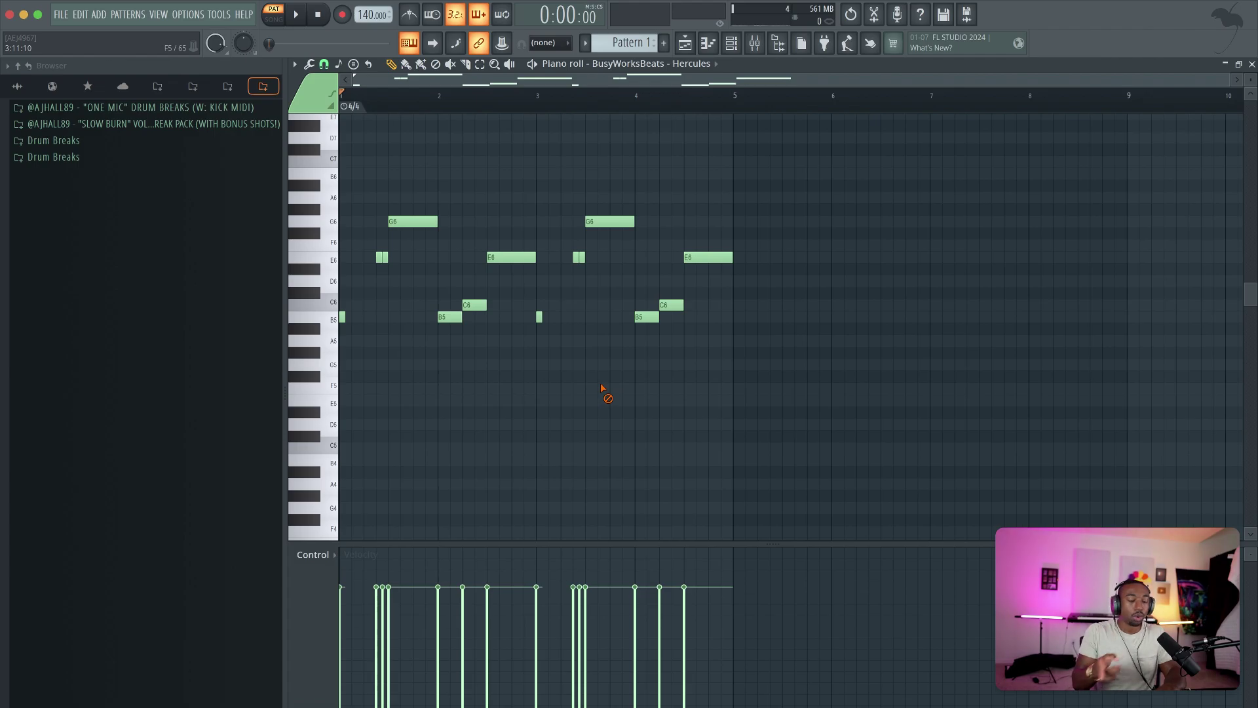
{"action": "key", "text": "super+Up"}
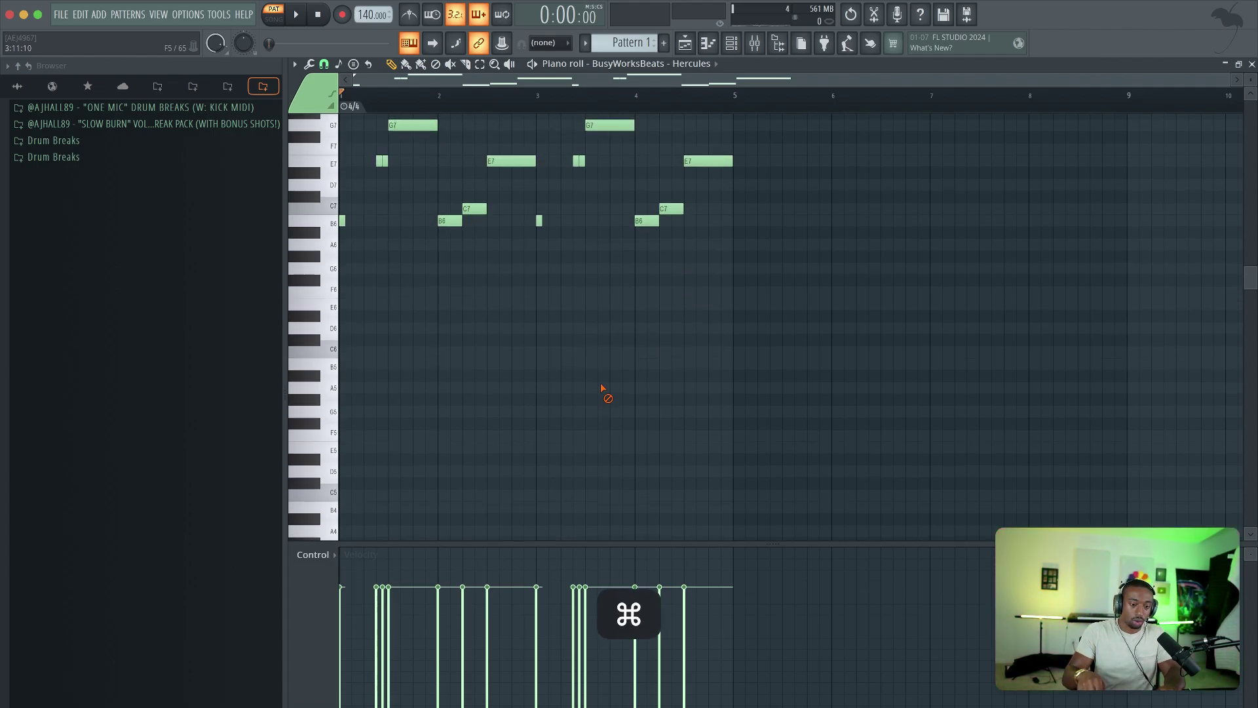
{"action": "key", "text": "space"}
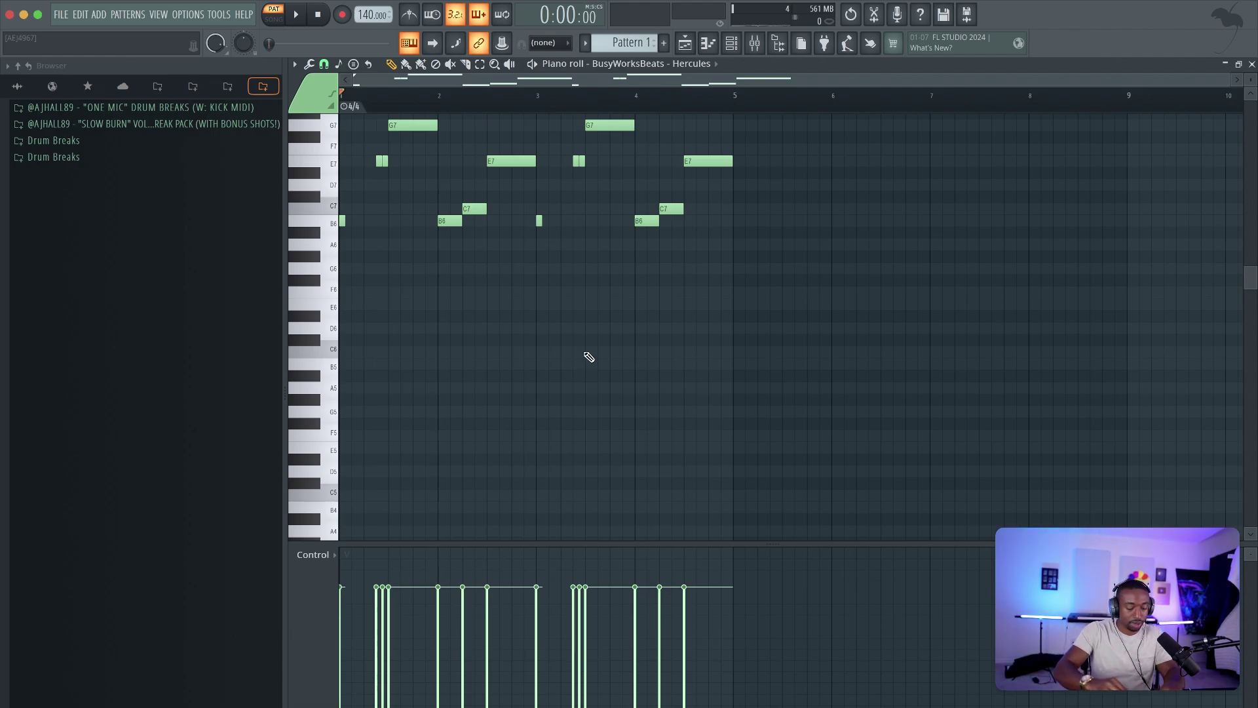
Generate a chord progression from Tools and replace its third chord G/D with Em, auditioning the result.
{"action": "left_click", "coordinate": [311, 65]}
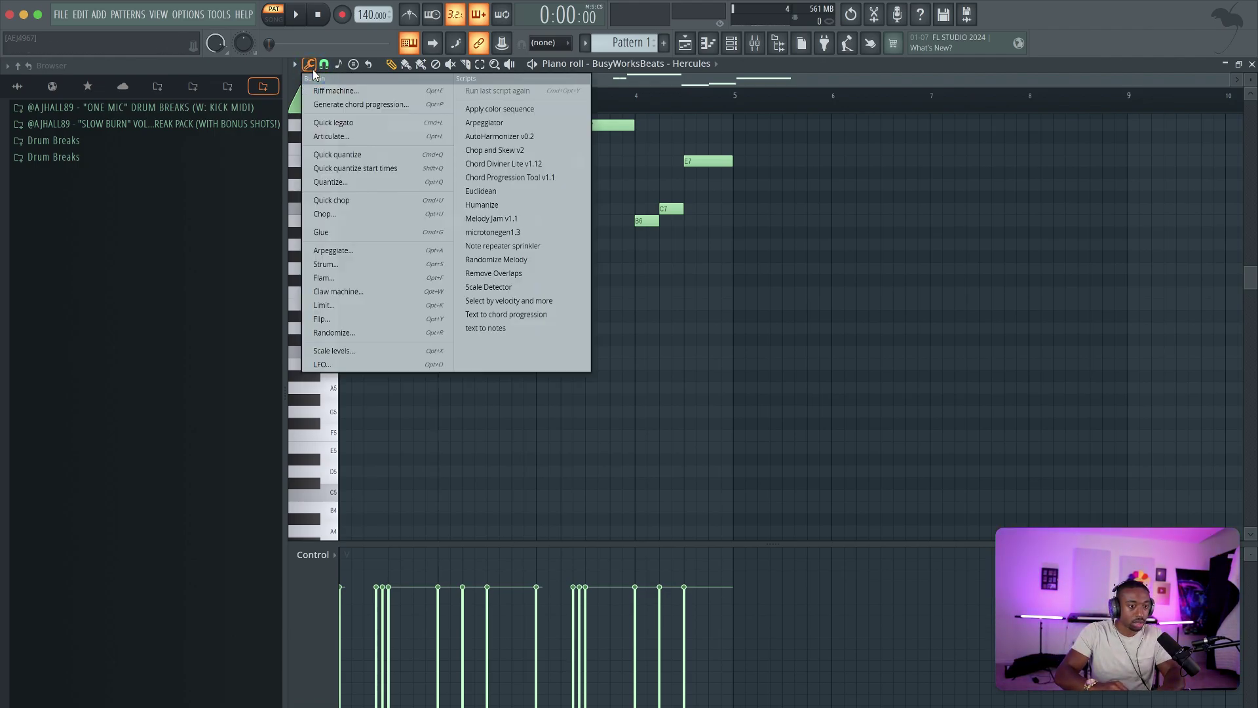
{"action": "left_click", "coordinate": [345, 105]}
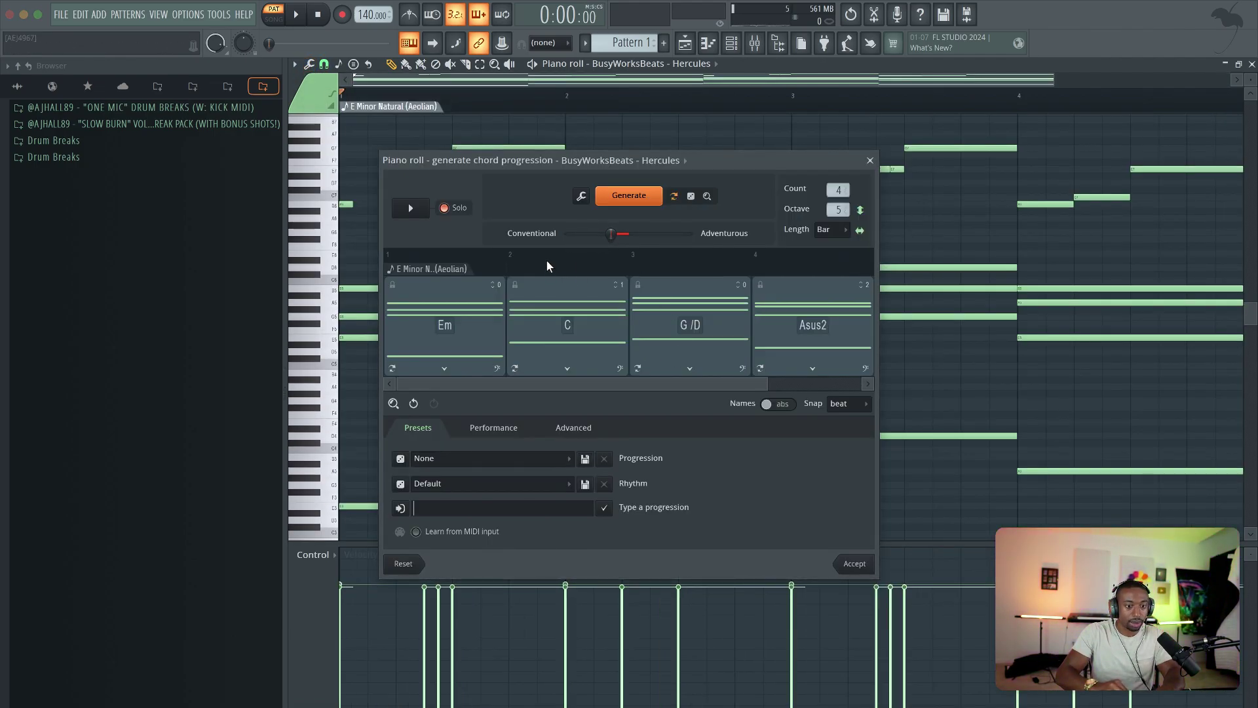
{"action": "key", "text": "space"}
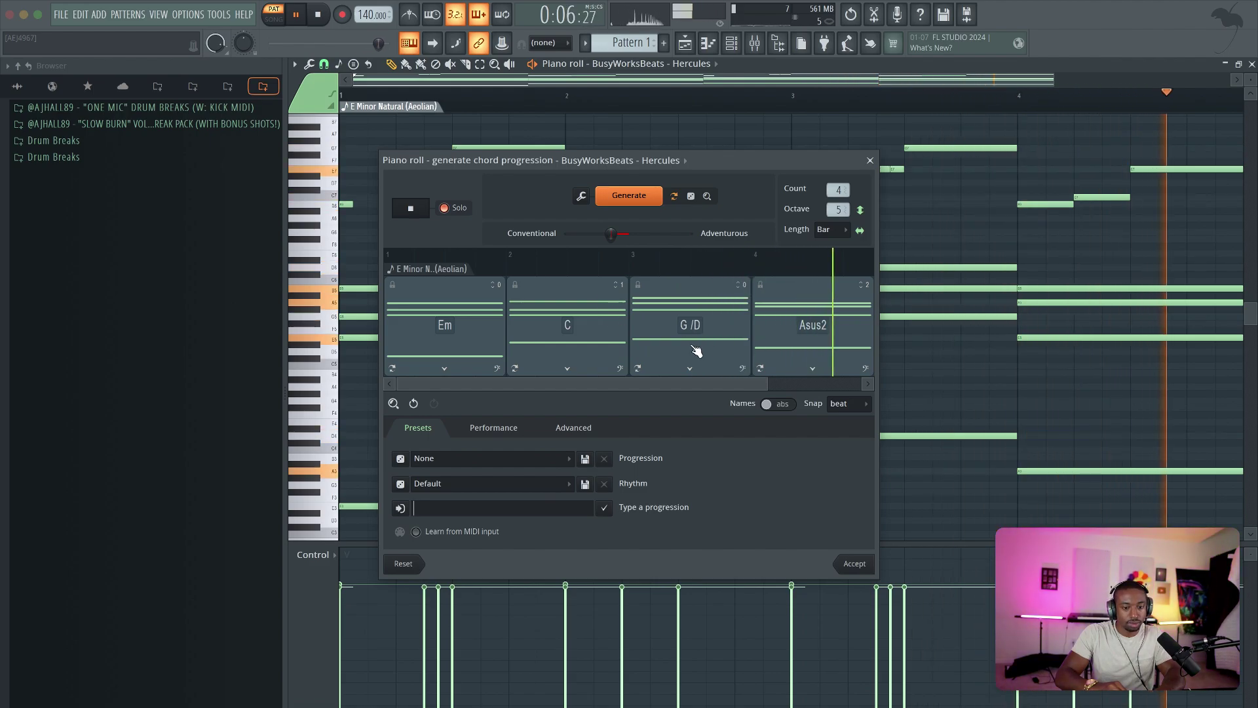
{"action": "left_click", "coordinate": [689, 368]}
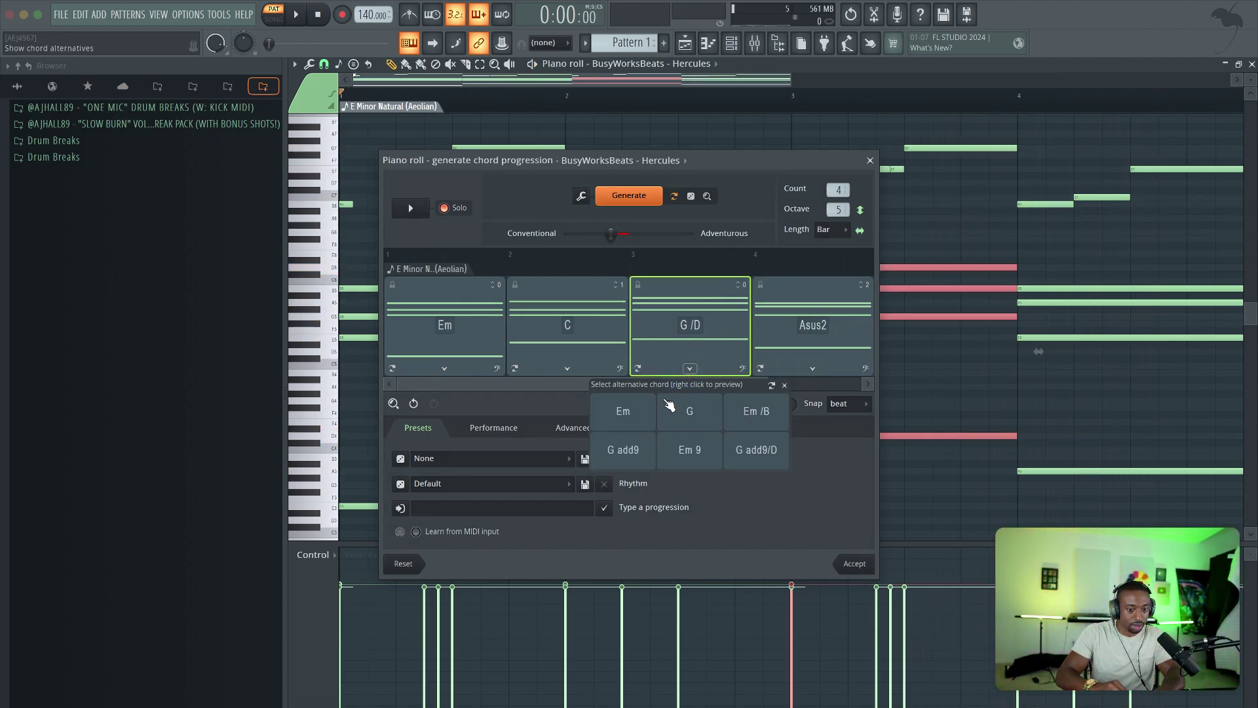
{"action": "left_click", "coordinate": [643, 404]}
{"action": "key", "text": "space"}
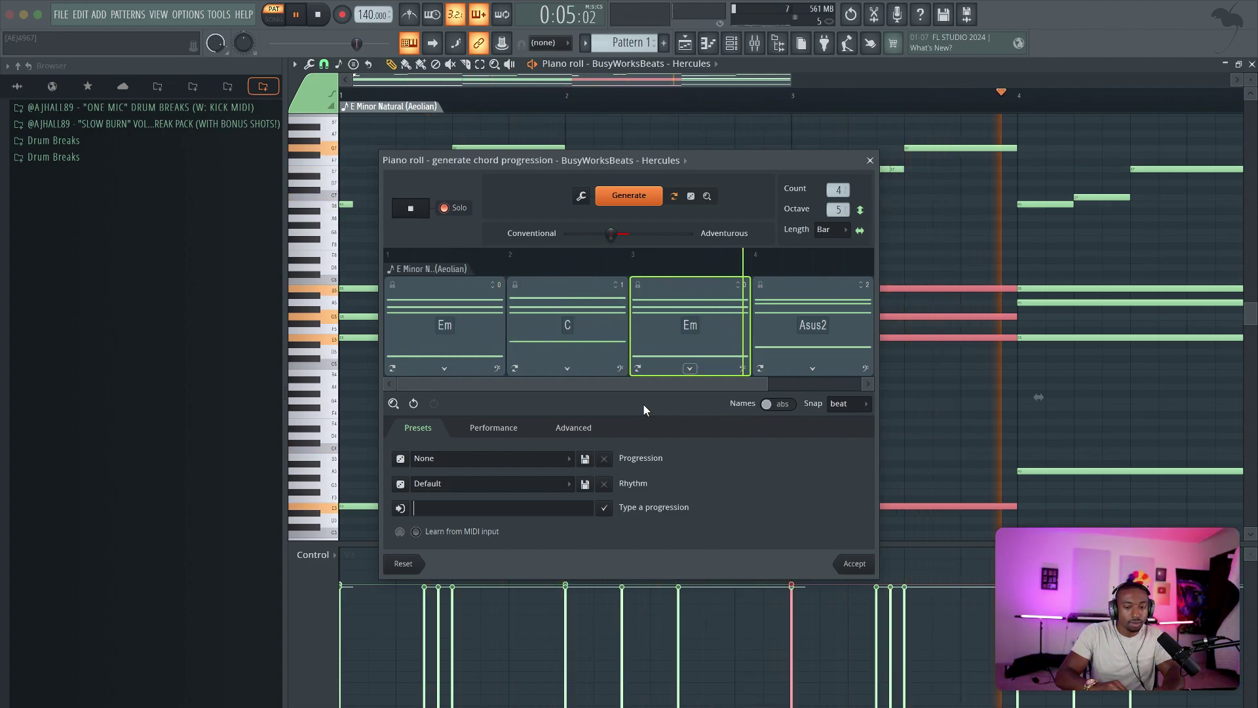
{"action": "key", "text": "space"}
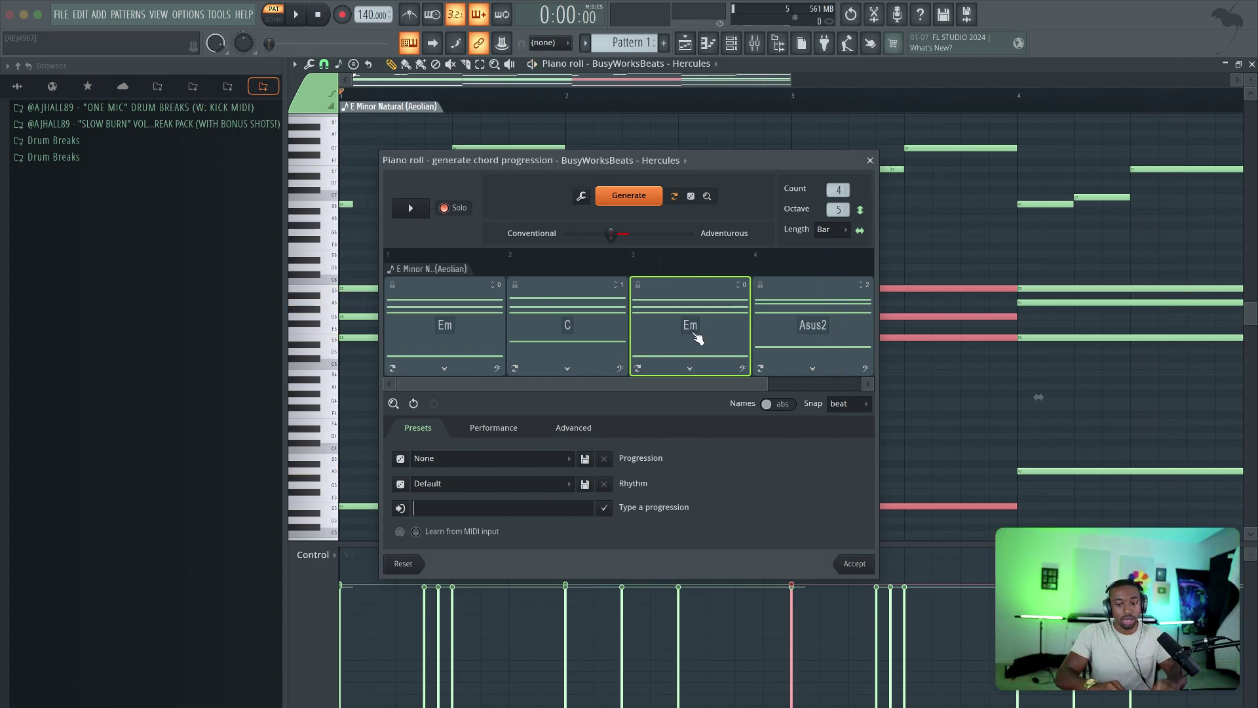
Select all four chords and set the Performance pattern to Up 3, previewing the arpeggio.
{"action": "key", "text": "ctrl+a"}
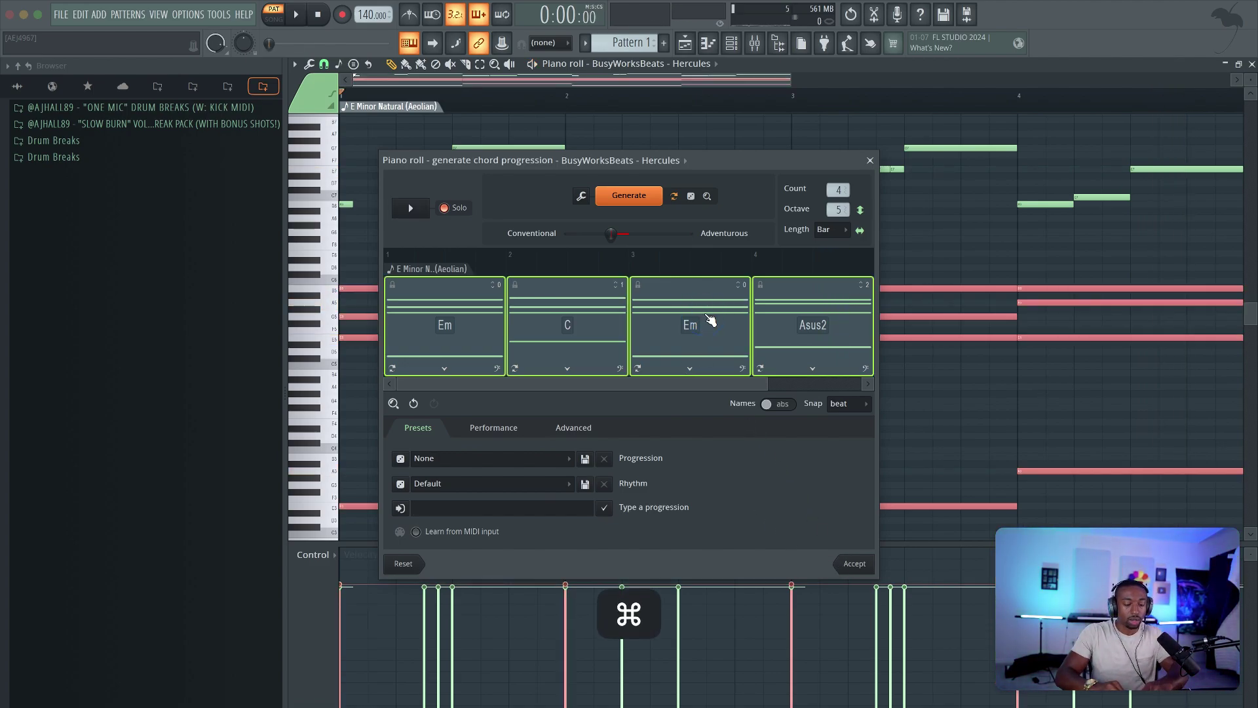
{"action": "left_click", "coordinate": [492, 428]}
{"action": "left_click", "coordinate": [462, 472]}
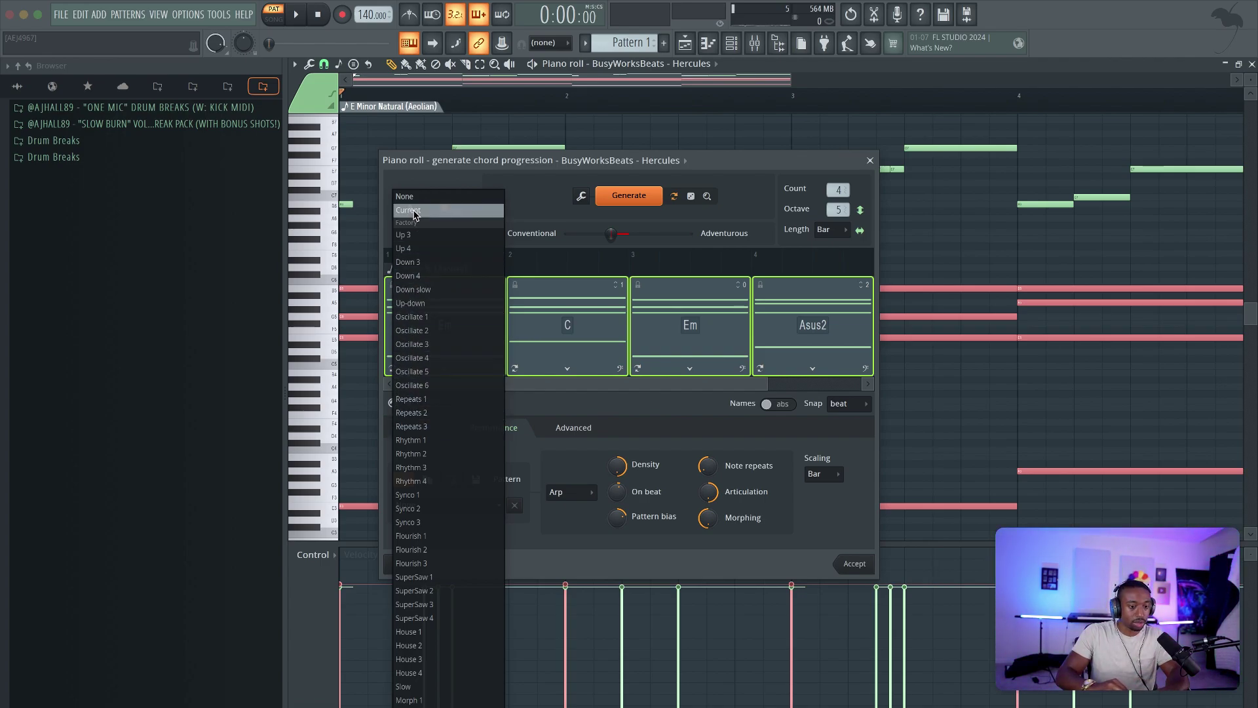
{"action": "left_click", "coordinate": [419, 233]}
{"action": "key", "text": "space"}
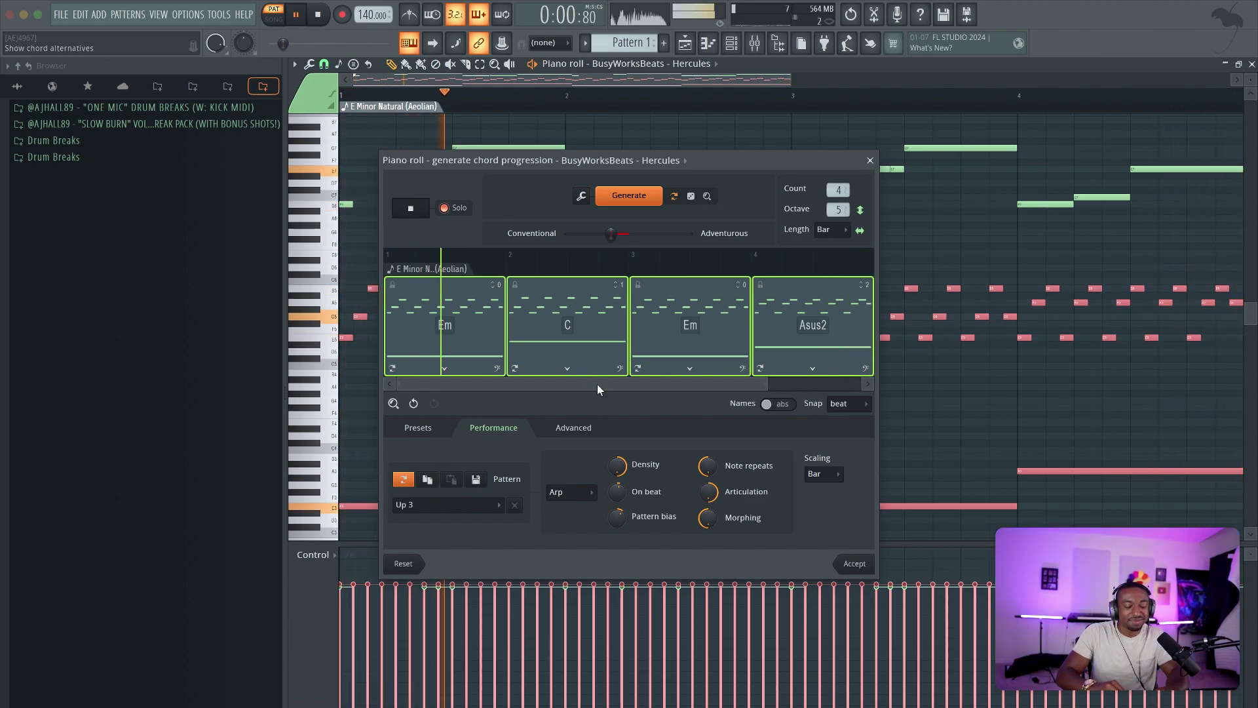
{"action": "key", "text": "space"}
Accept the chords into the piano roll, audition melody and chords, and bring up the Hercules channel.
{"action": "key", "text": "Return"}
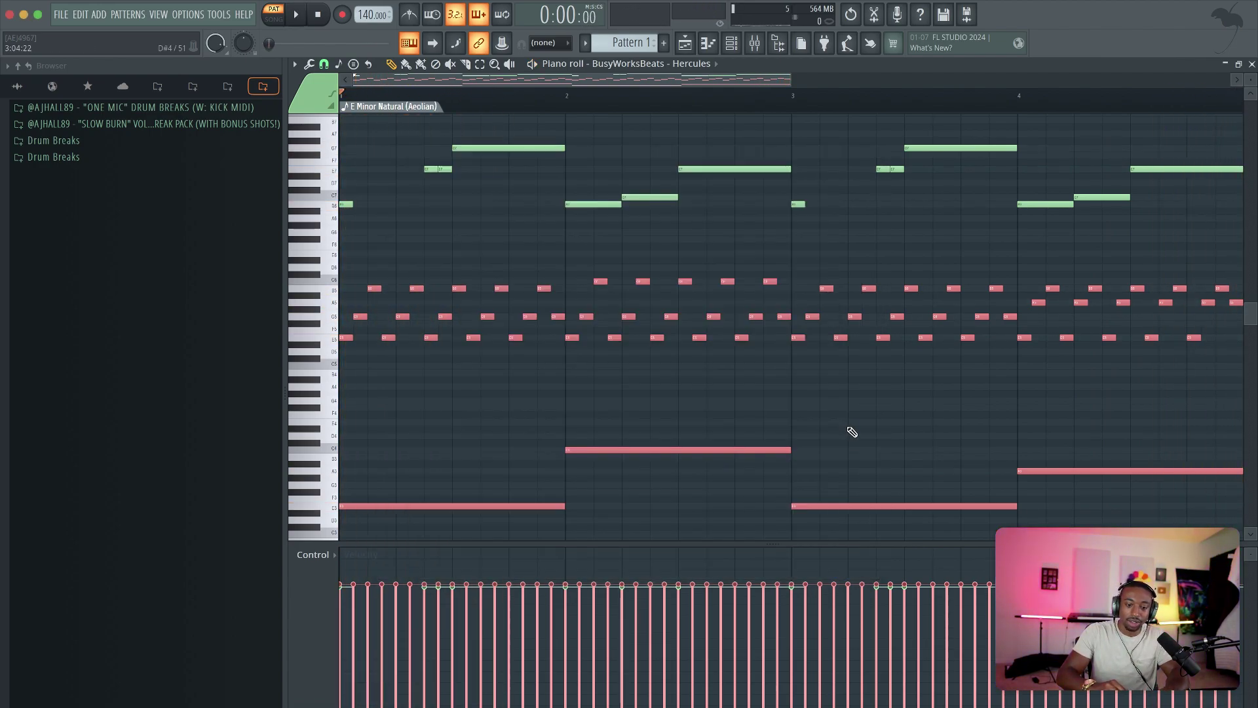
{"action": "key", "text": "space"}
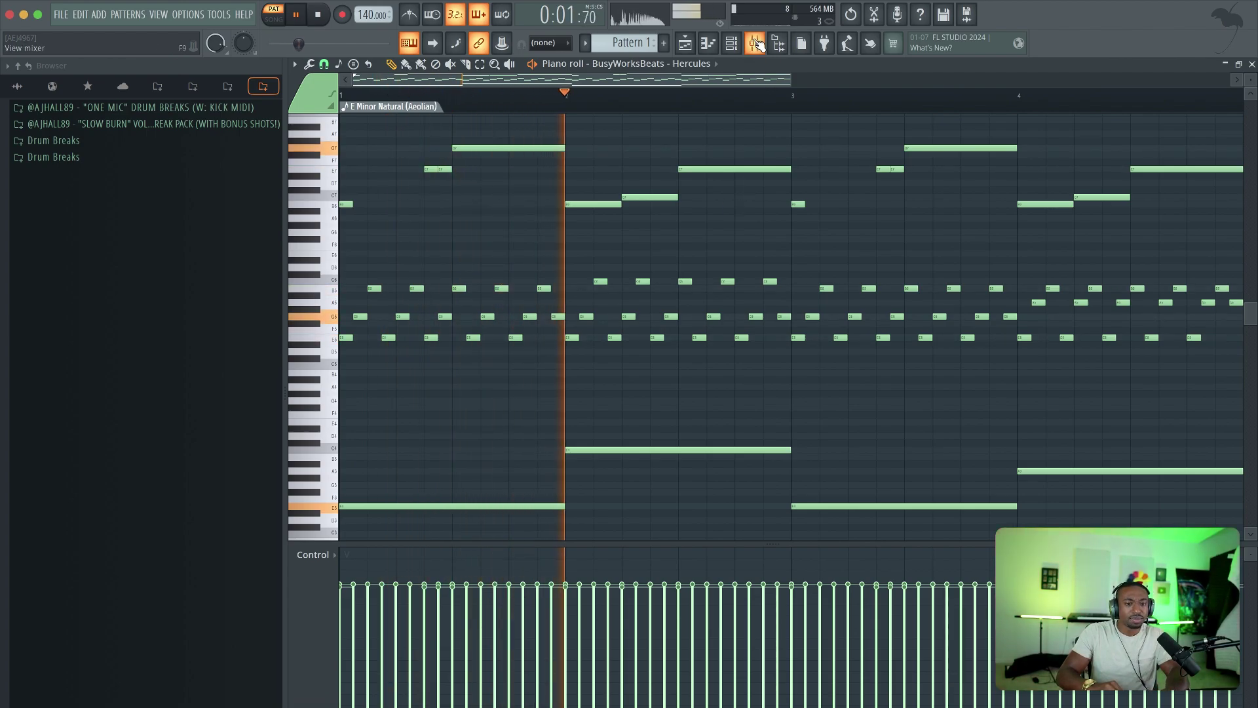
{"action": "key", "text": "space"}
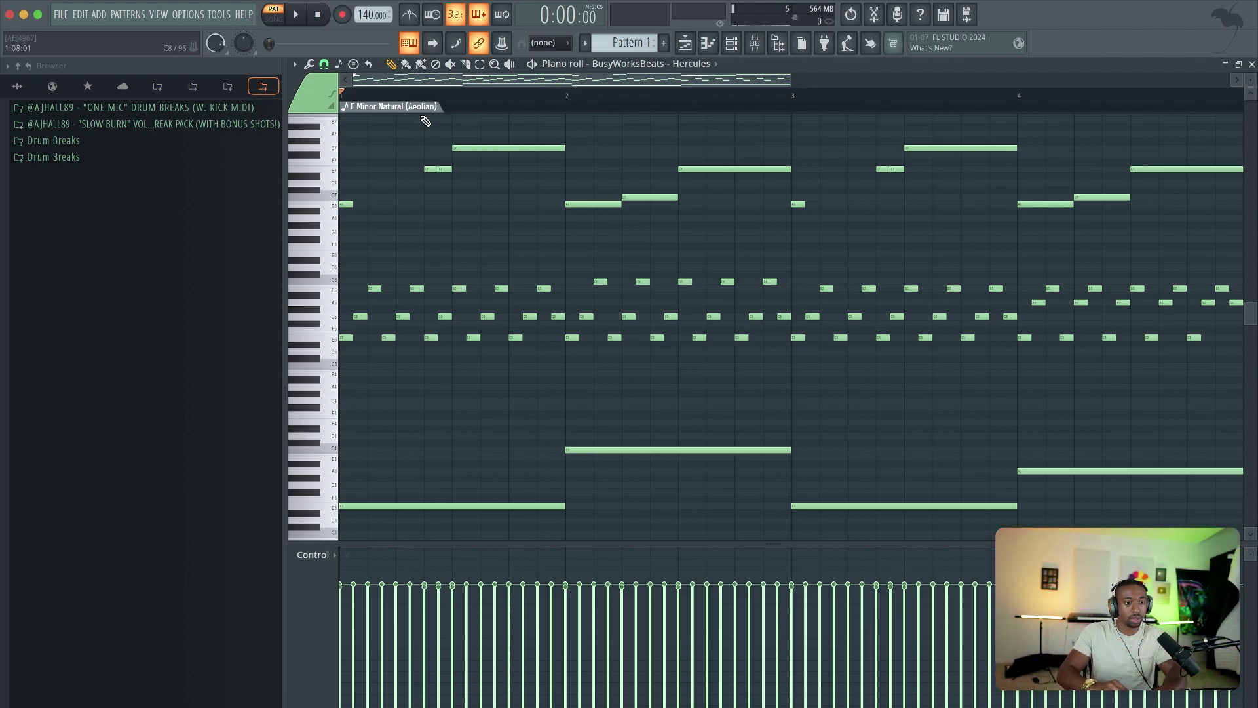
{"action": "key", "text": "space"}
{"action": "key", "text": "space"}
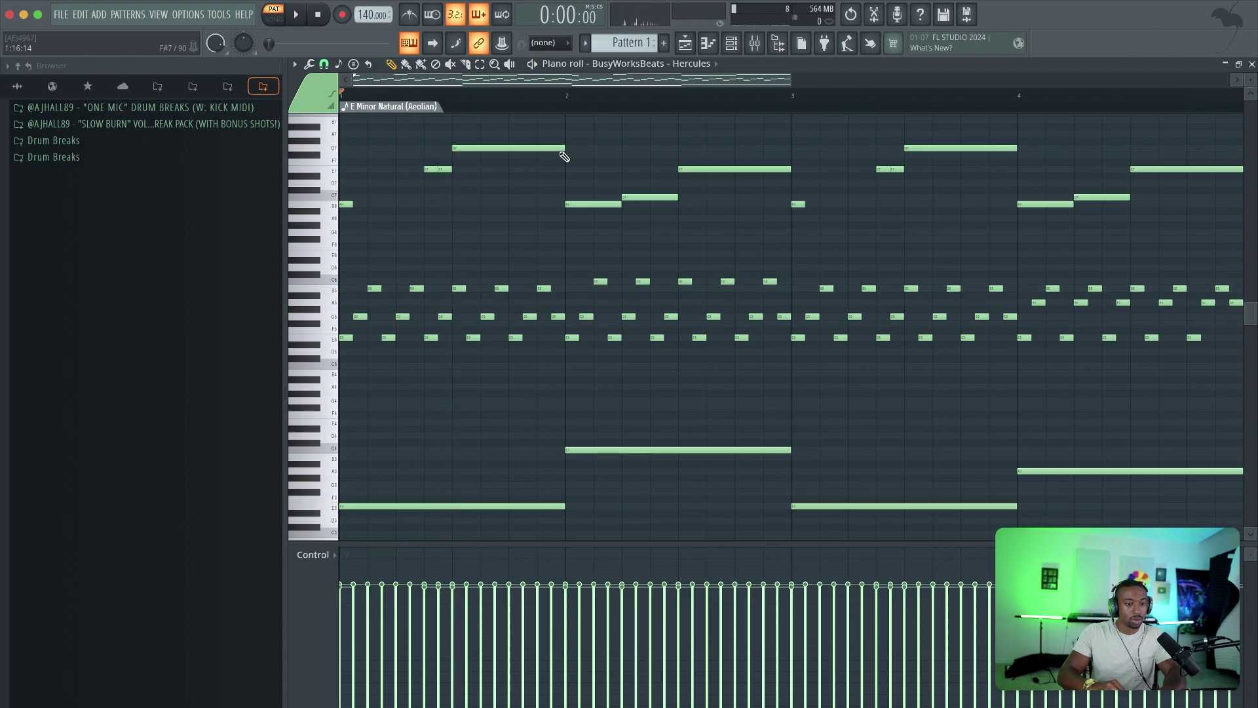
{"action": "key", "text": "space"}
{"action": "key", "text": "F6"}
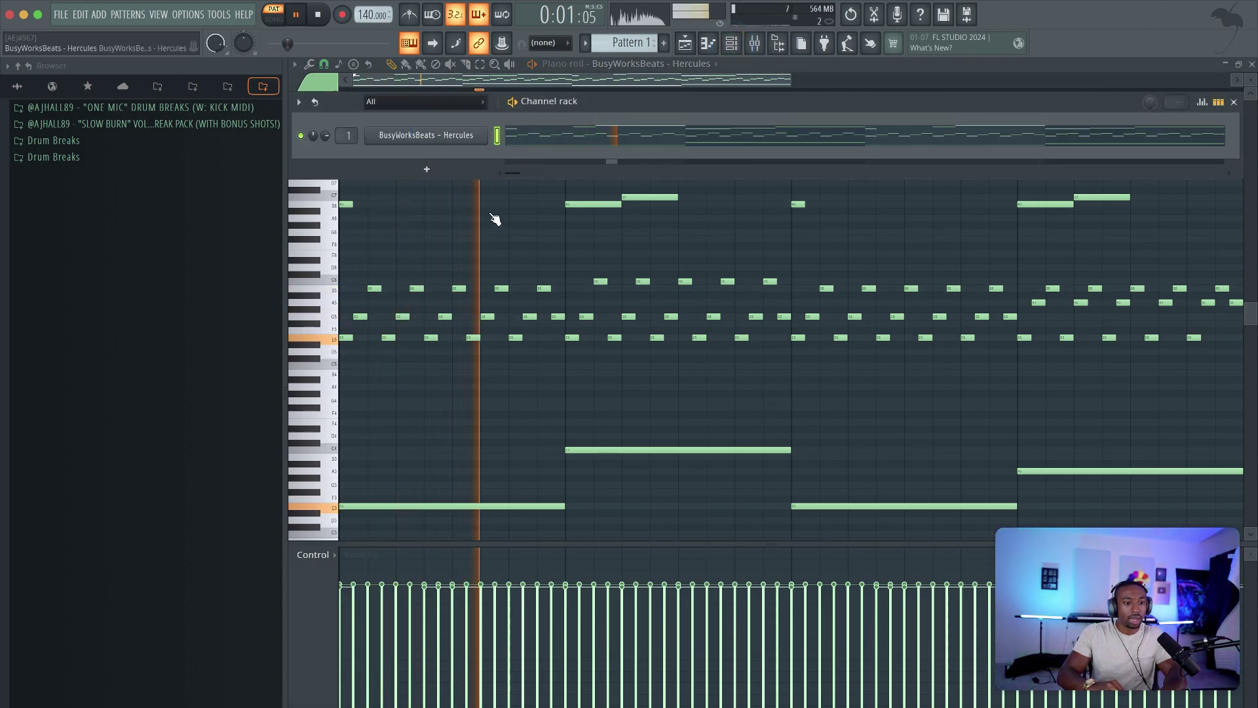
{"action": "key", "text": "space"}
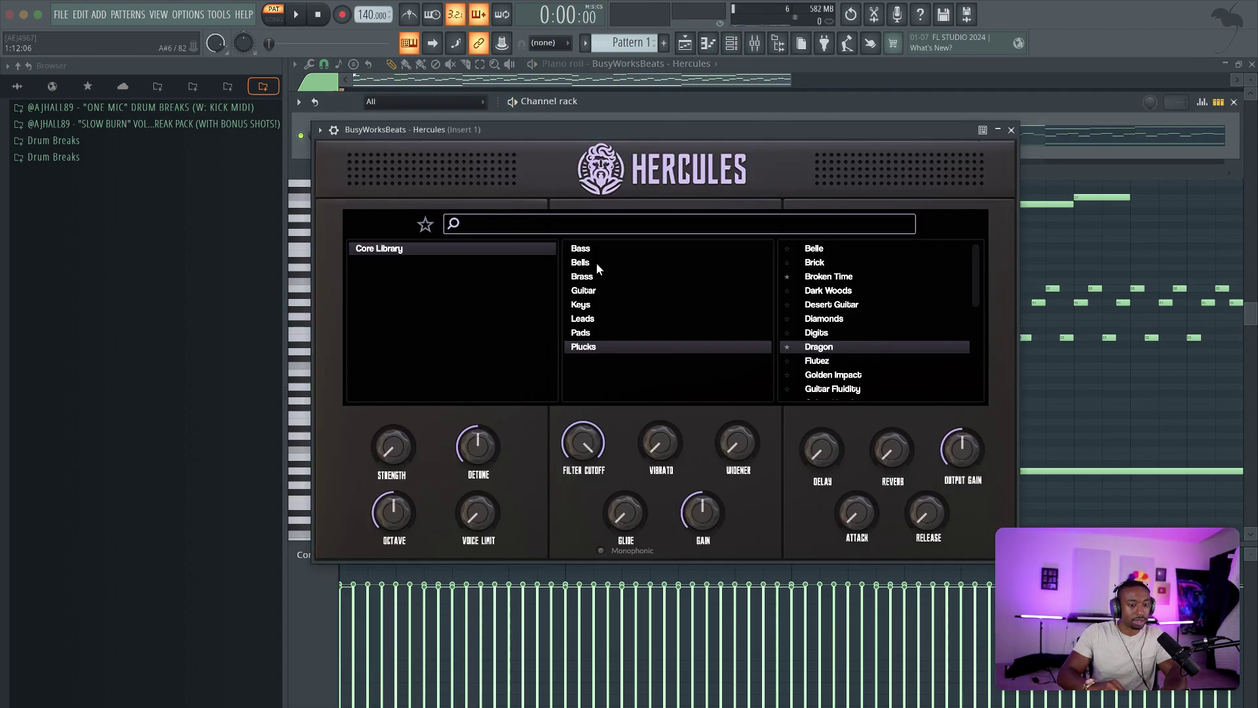
Choose the Bells > Dark Side preset in Hercules and bring up the mixer for its insert.
{"action": "left_click", "coordinate": [595, 262]}
{"action": "scroll", "coordinate": [839, 342], "scroll_direction": "down", "scroll_amount": 3}
{"action": "scroll", "coordinate": [840, 342], "scroll_direction": "down", "scroll_amount": 3}
{"action": "left_click", "coordinate": [835, 350]}
{"action": "key", "text": "space"}
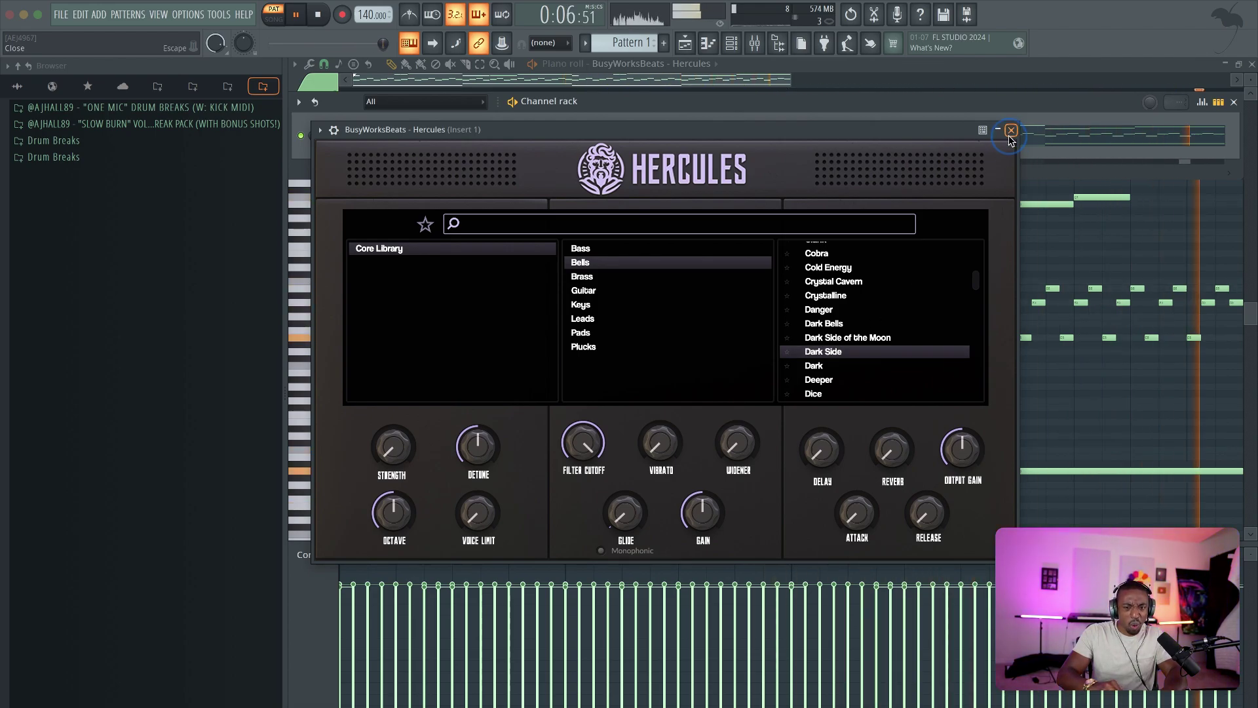
{"action": "key", "text": "Escape"}
{"action": "key", "text": "Escape"}
{"action": "scroll", "coordinate": [755, 78], "scroll_direction": "down", "scroll_amount": 2}
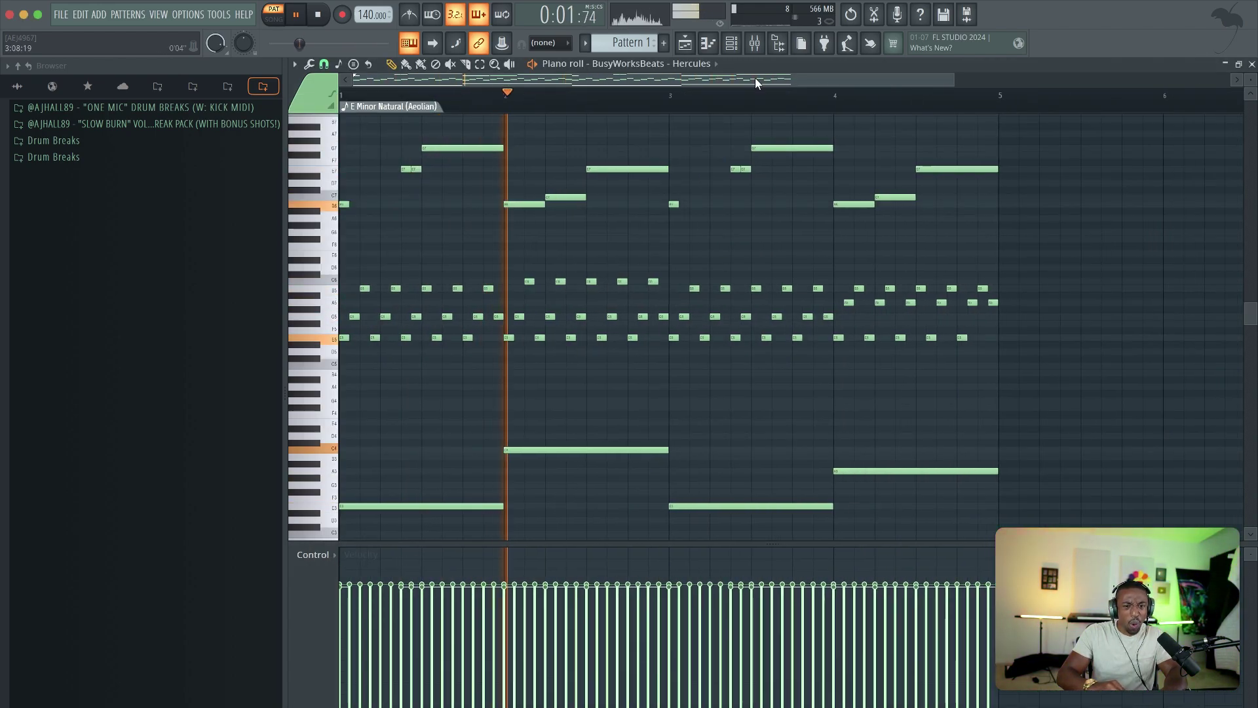
{"action": "left_click", "coordinate": [778, 44]}
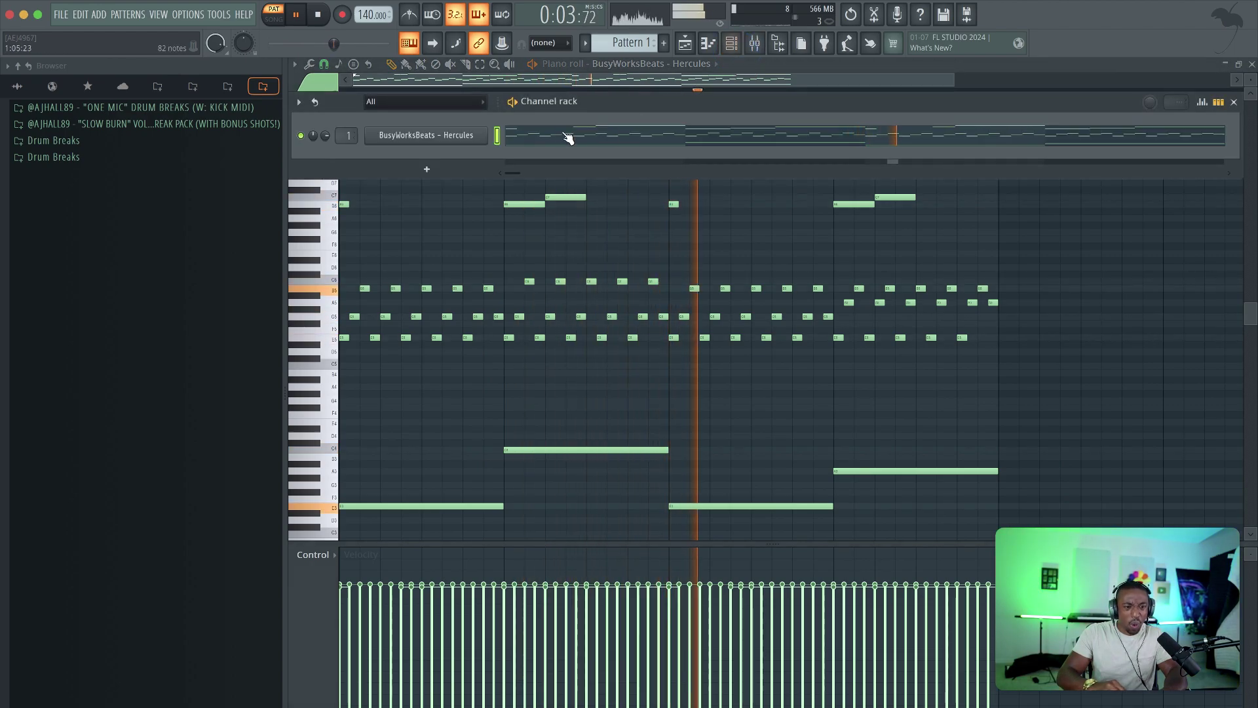
{"action": "left_click", "coordinate": [754, 43]}
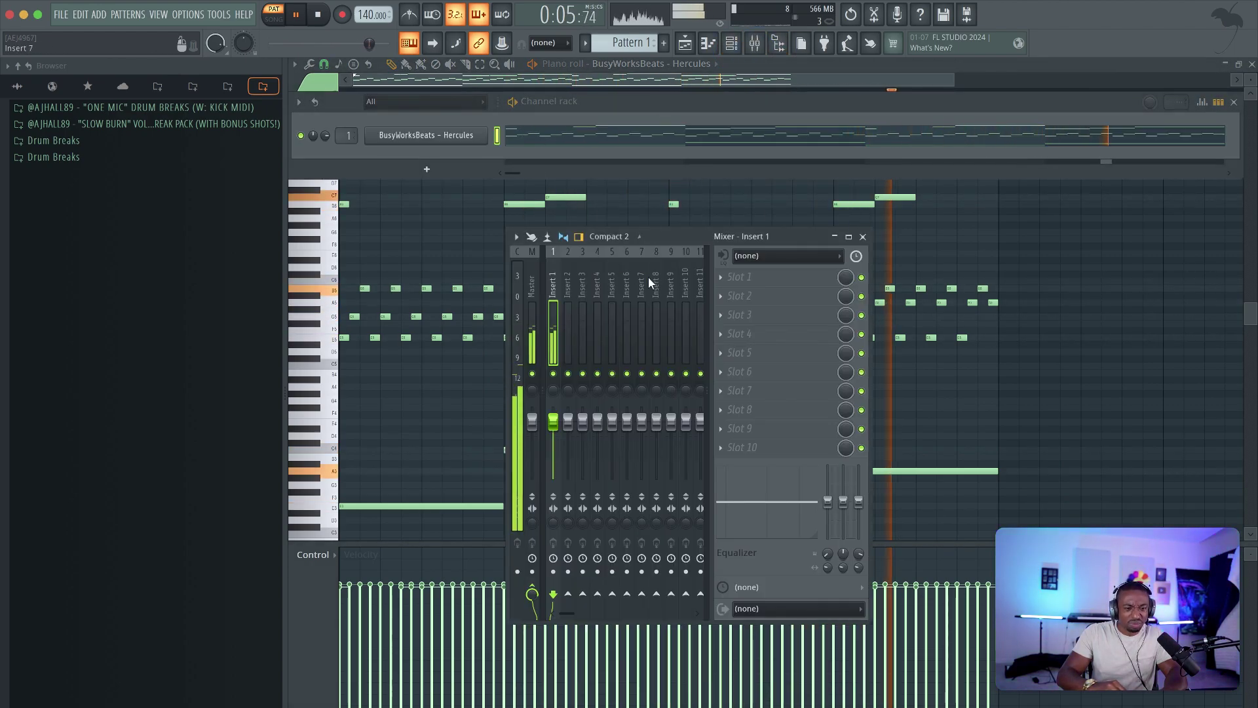
{"action": "key", "text": "space"}
Load a kHs Pitch Shifter at −3 semitones on Insert 1 Slot 1 and audition the pitched-down pattern.
{"action": "left_click", "coordinate": [742, 285]}
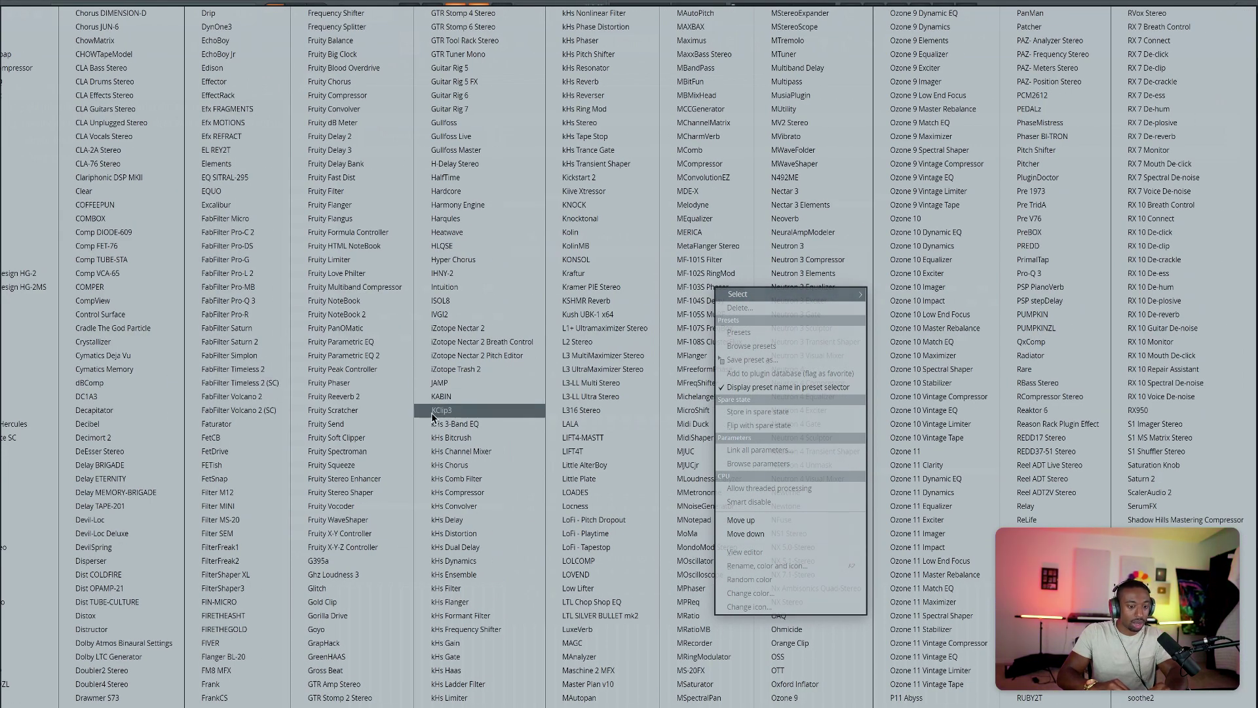
{"action": "scroll", "coordinate": [448, 408], "scroll_direction": "down", "scroll_amount": 2}
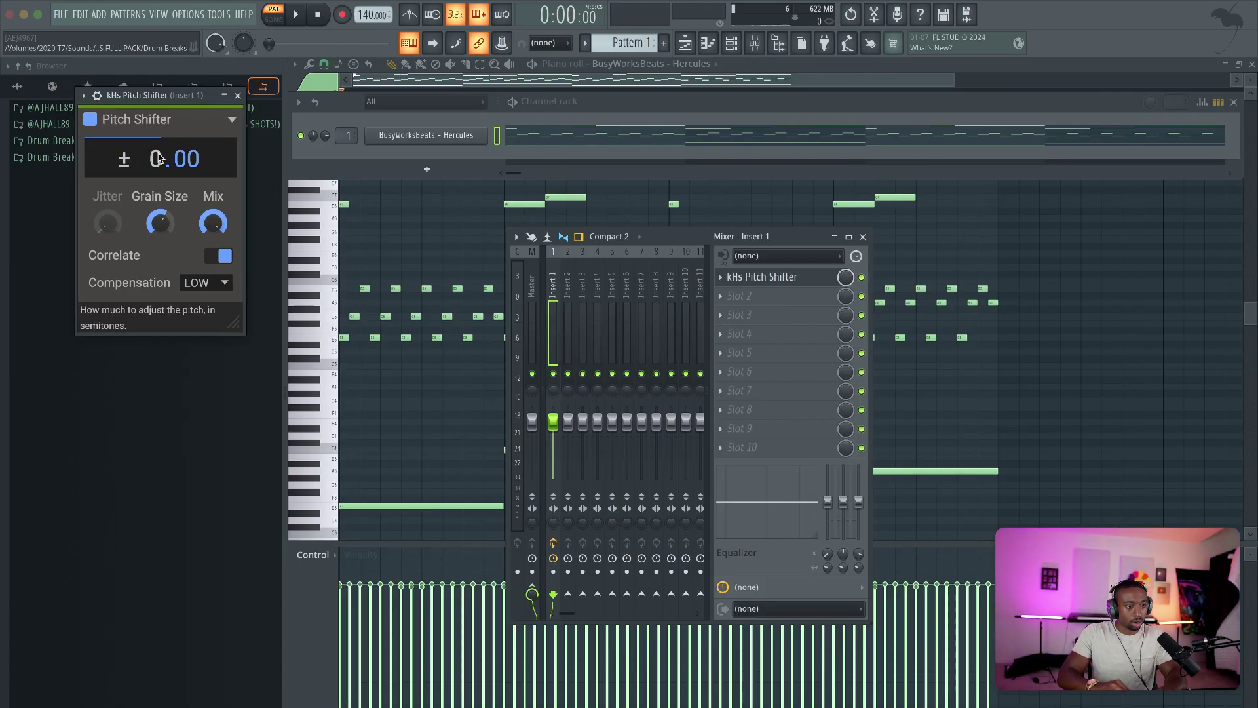
{"action": "scroll", "coordinate": [155, 158], "scroll_direction": "down", "scroll_amount": 1}
{"action": "scroll", "coordinate": [156, 158], "scroll_direction": "down", "scroll_amount": 1}
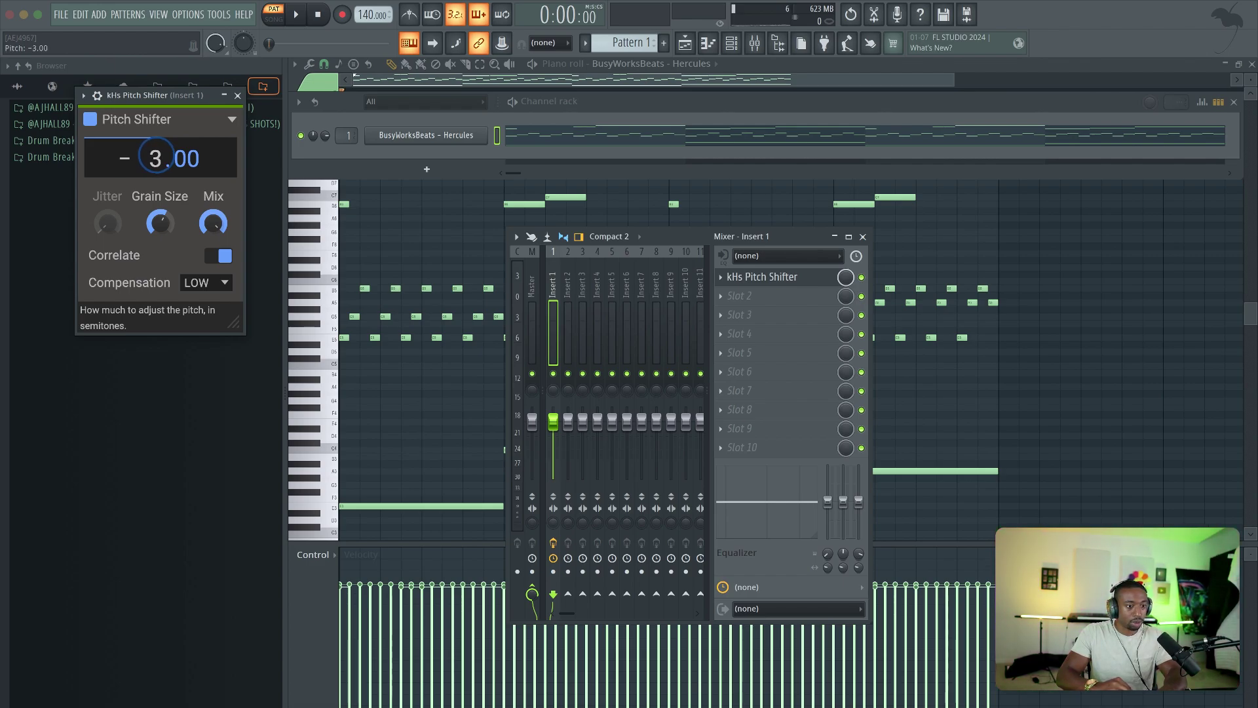
{"action": "key", "text": "space"}
{"action": "left_click_drag", "start_coordinate": [148, 96], "coordinate": [314, 99]}
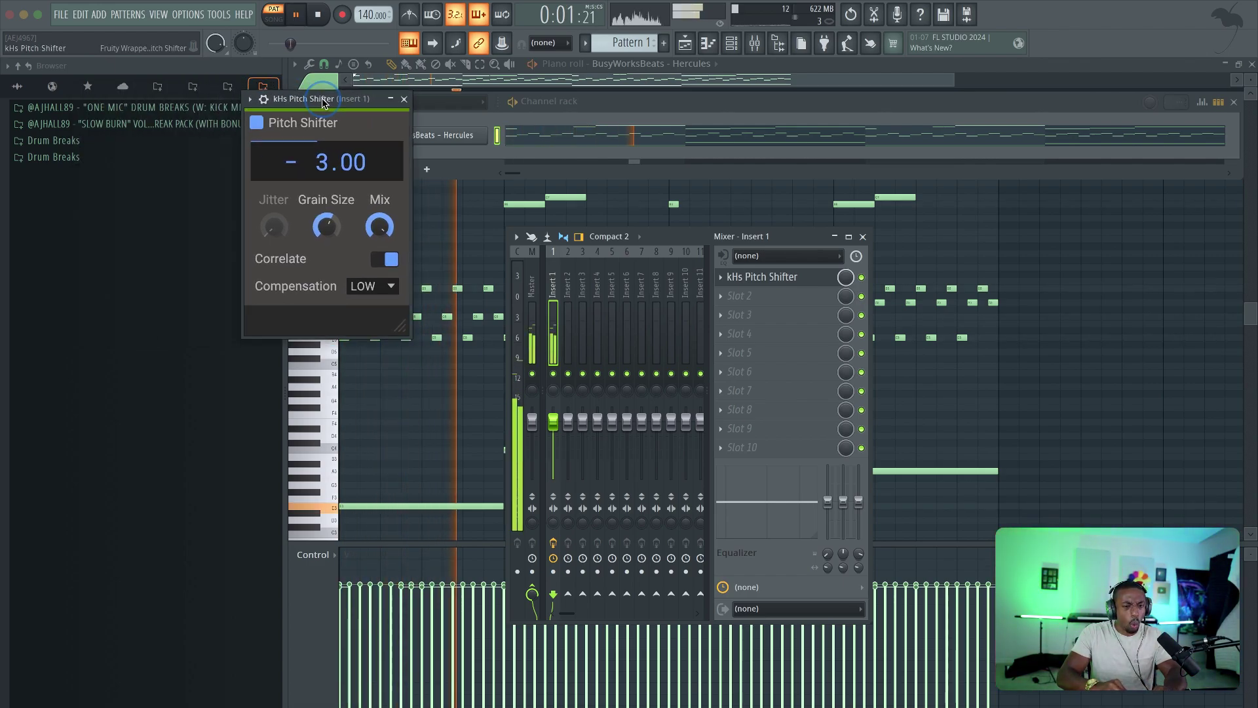
{"action": "key", "text": "space"}
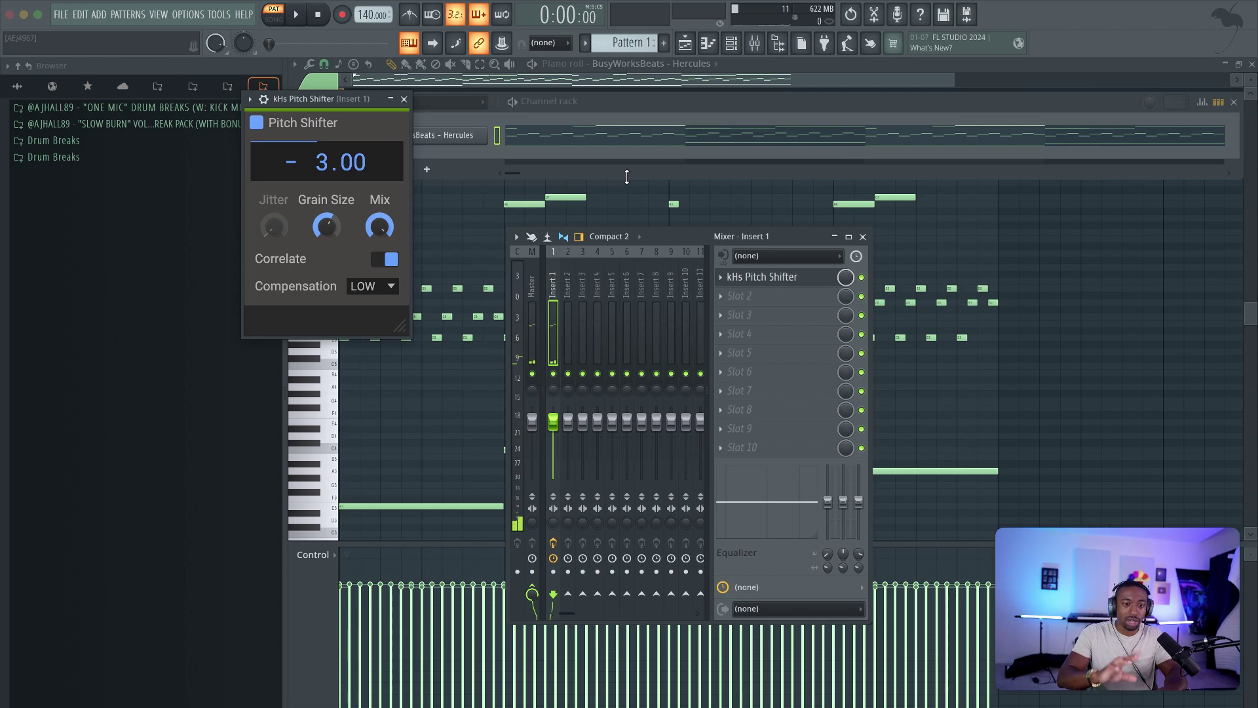
{"action": "key", "text": "space"}
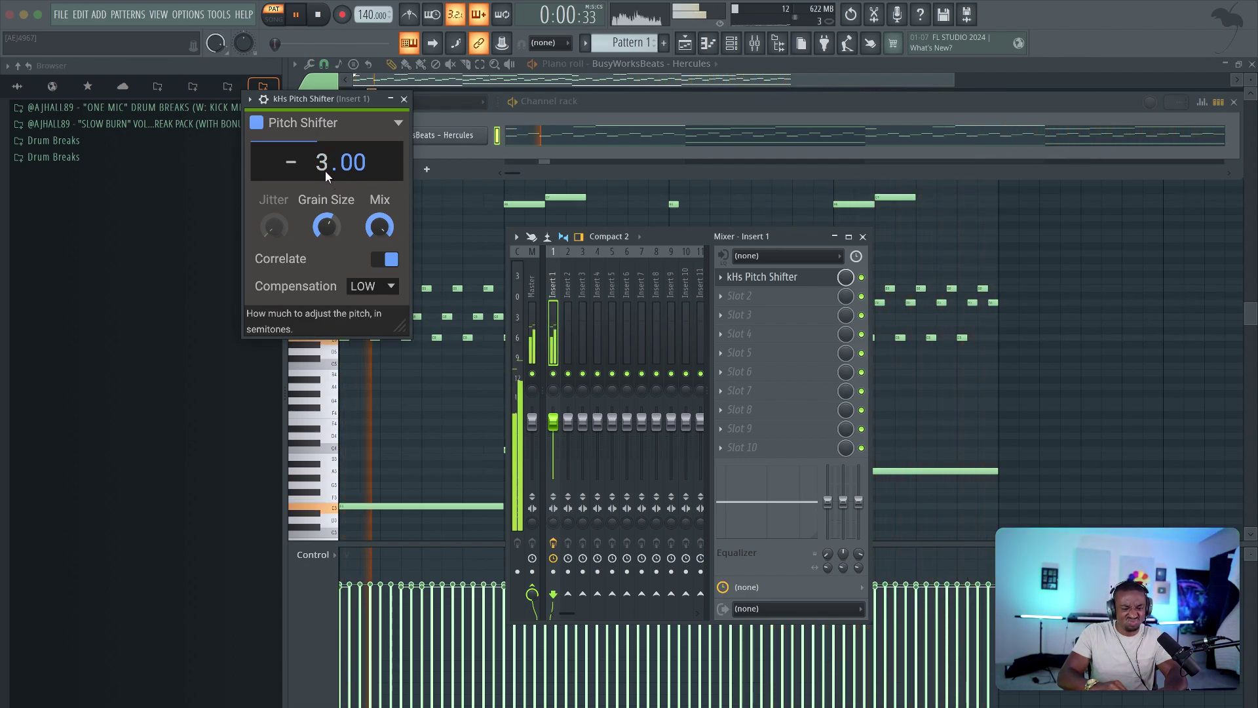
{"action": "left_click", "coordinate": [403, 98]}
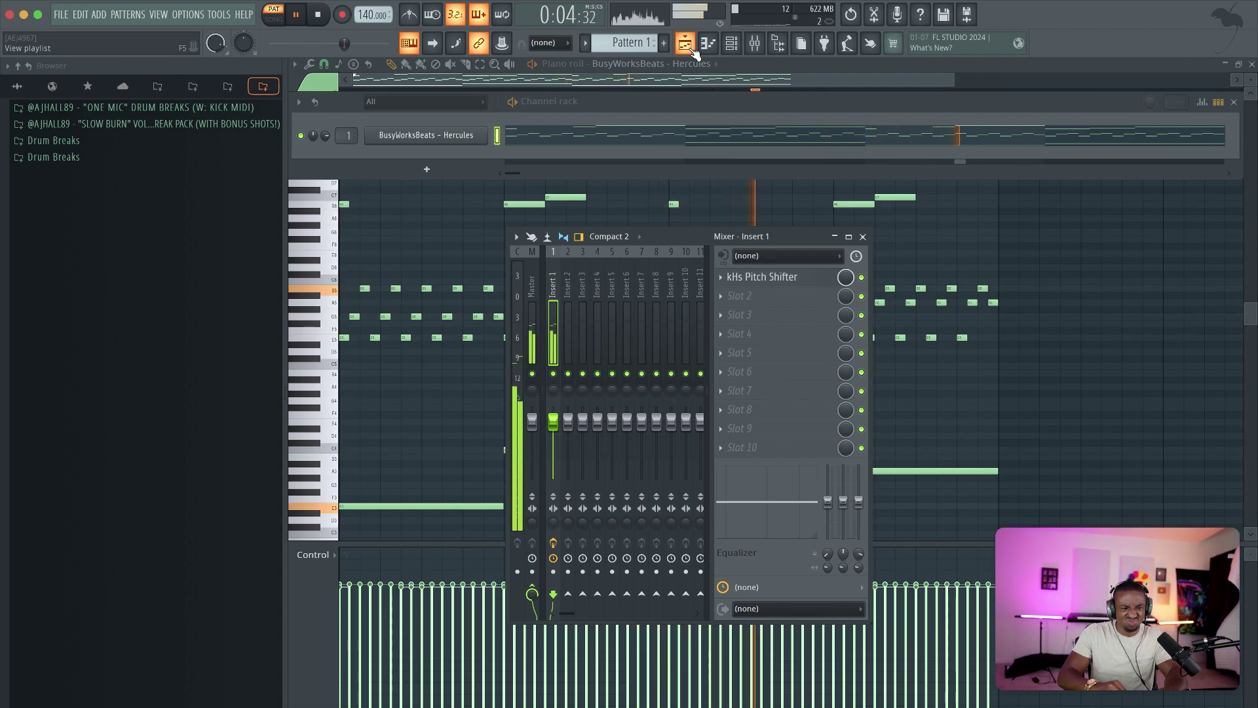
Check the tempo presets from the tempo display and restart pattern playback.
{"action": "key", "text": "space"}
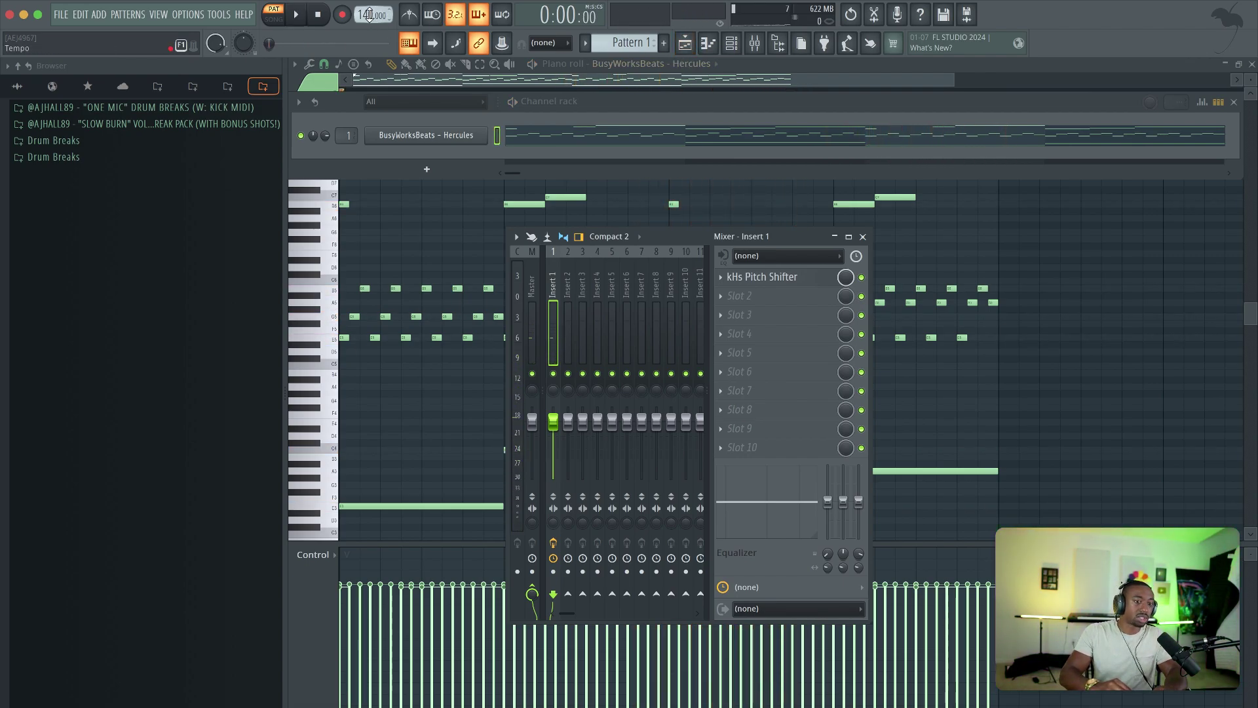
{"action": "right_click", "coordinate": [370, 15]}
{"action": "key", "text": "space"}
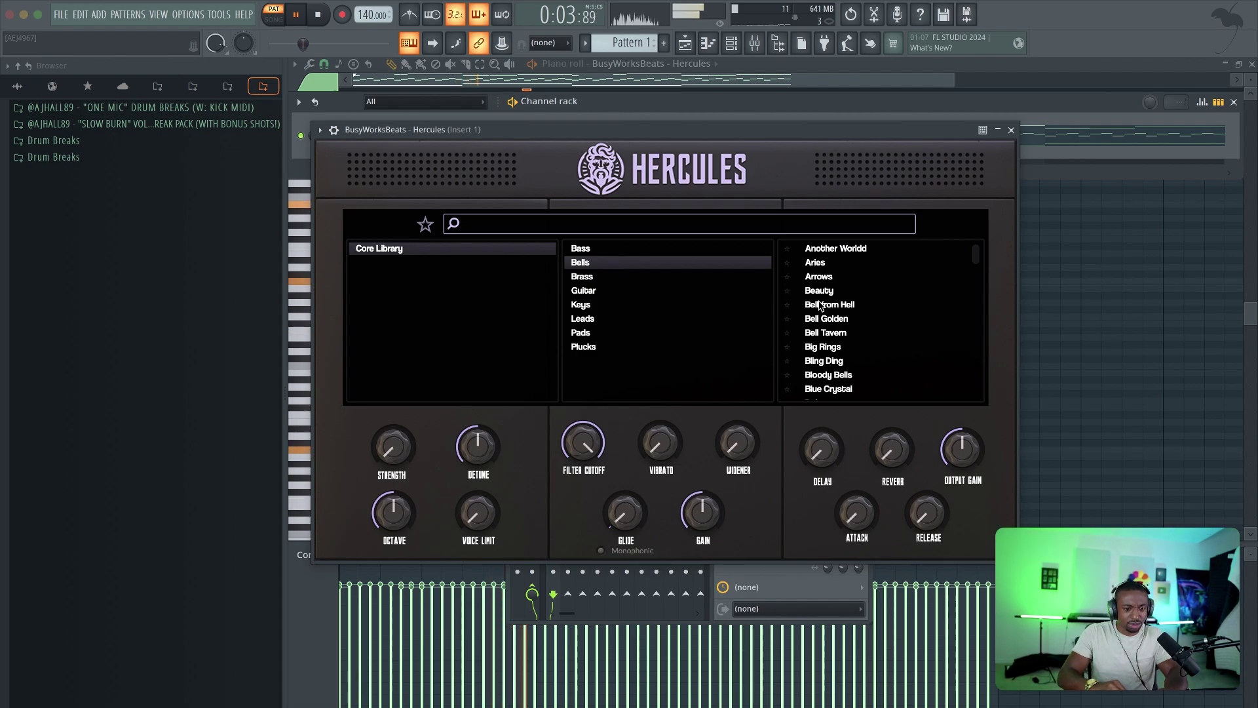
{"action": "scroll", "coordinate": [855, 325], "scroll_direction": "down", "scroll_amount": 2}
{"action": "scroll", "coordinate": [856, 324], "scroll_direction": "down", "scroll_amount": 3}
{"action": "scroll", "coordinate": [855, 325], "scroll_direction": "down", "scroll_amount": 1}
{"action": "scroll", "coordinate": [835, 327], "scroll_direction": "down", "scroll_amount": 3}
Switch Hercules to the Dark Side of the Moon bell preset with a longer Release, auditioning it.
{"action": "left_click", "coordinate": [789, 328]}
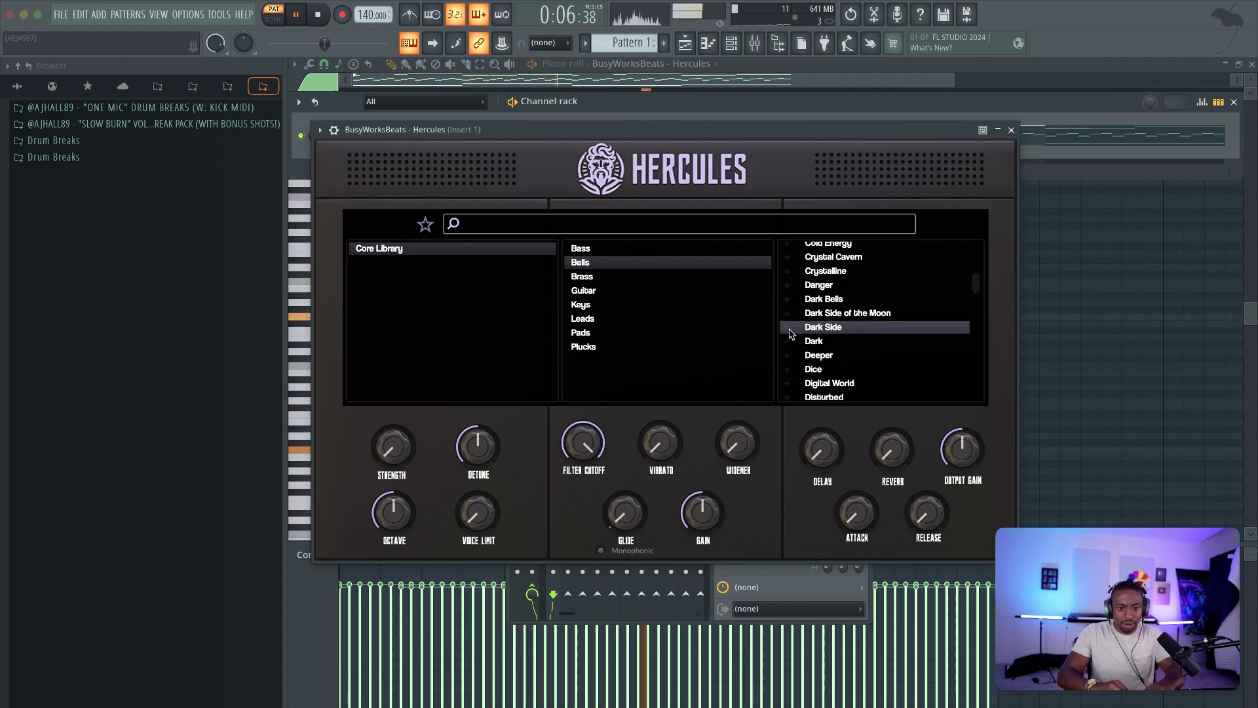
{"action": "left_click", "coordinate": [824, 312]}
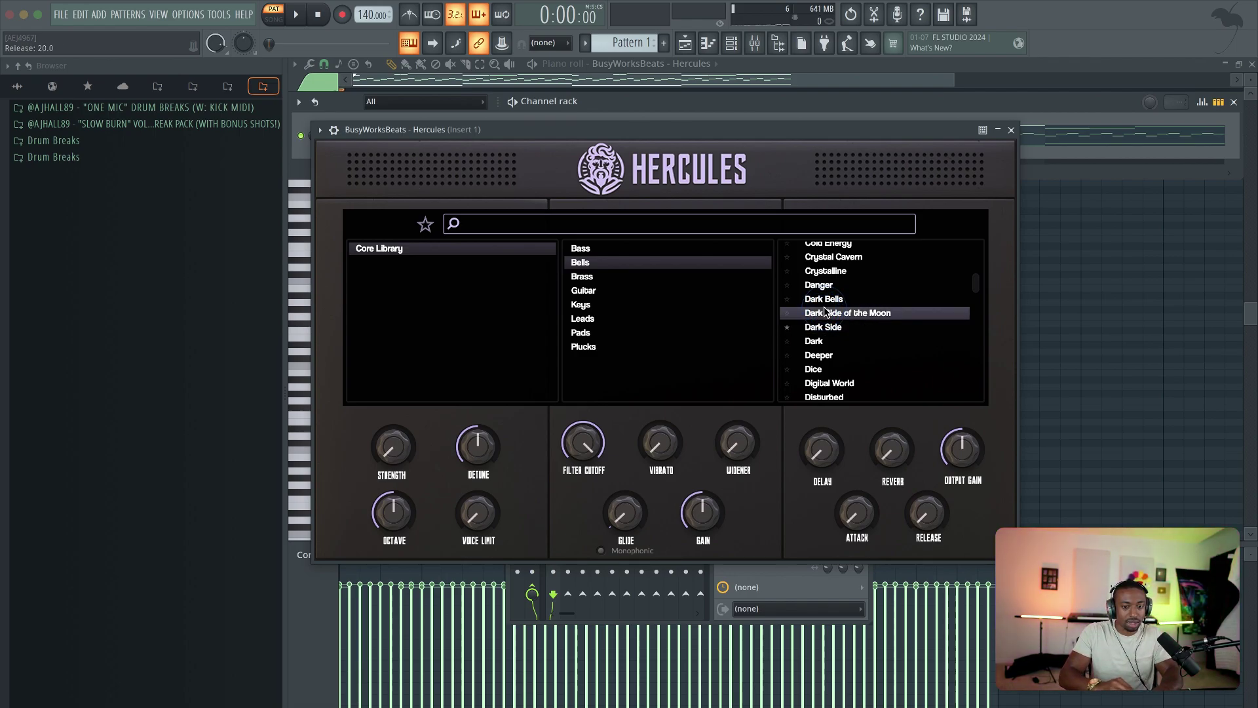
{"action": "key", "text": "space"}
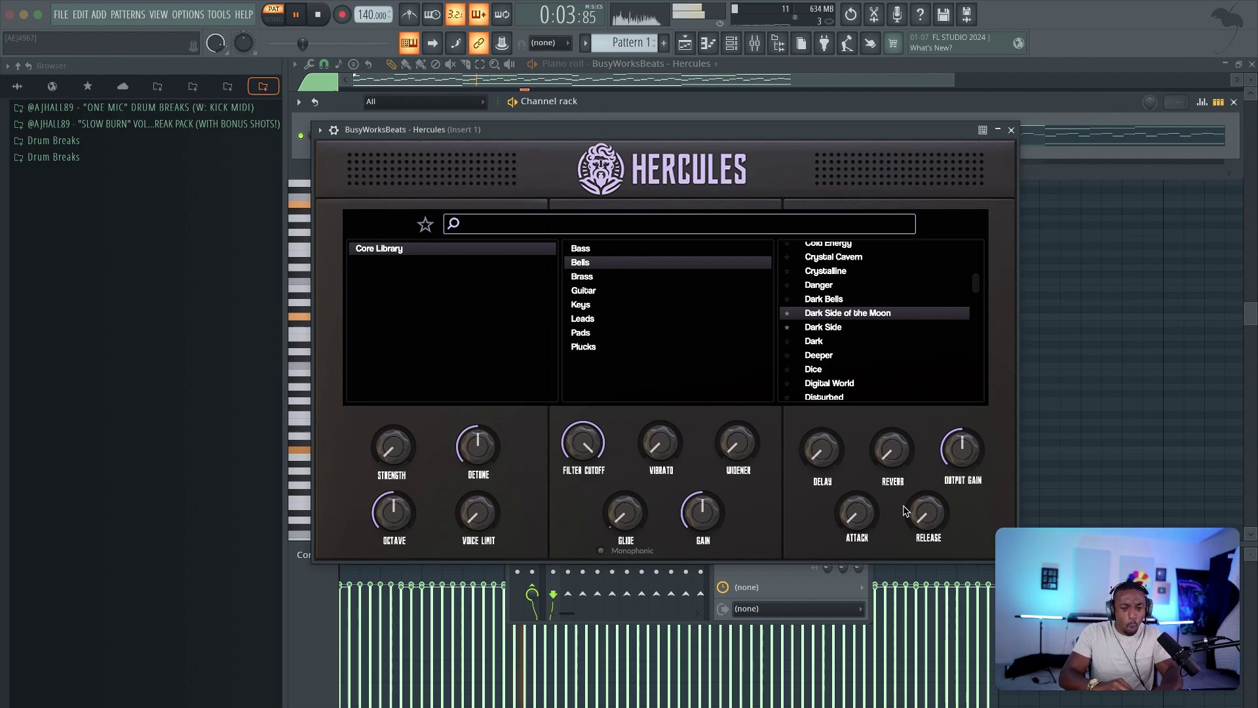
{"action": "left_click_drag", "start_coordinate": [920, 512], "coordinate": [924, 509]}
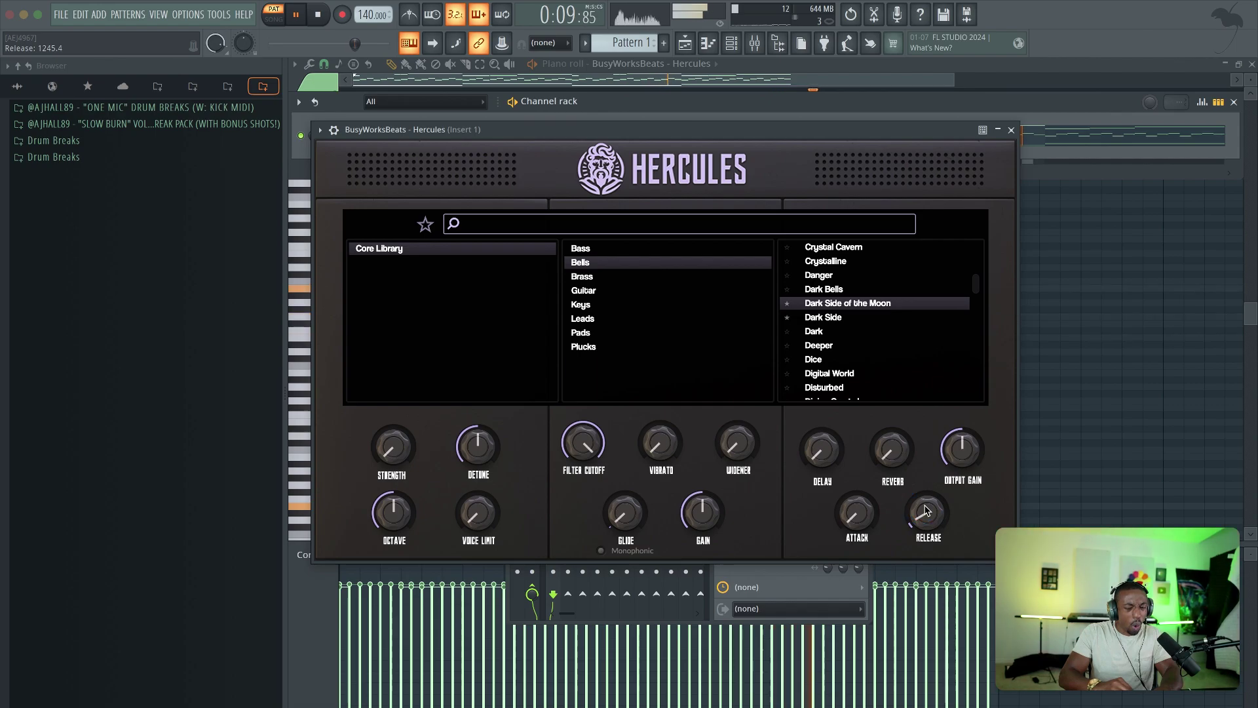
{"action": "left_click", "coordinate": [1012, 133]}
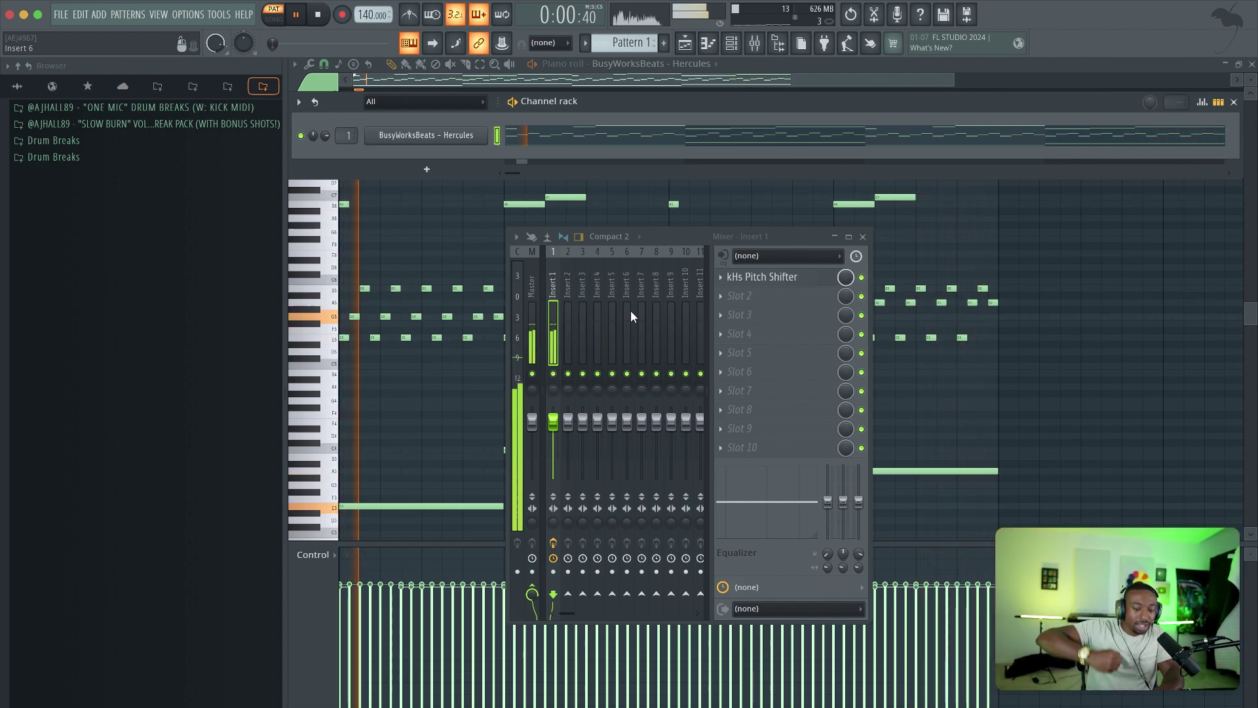
Stop playback and add a new channel with the BusyWorksBeats Hercules instrument.
{"action": "key", "text": "space"}
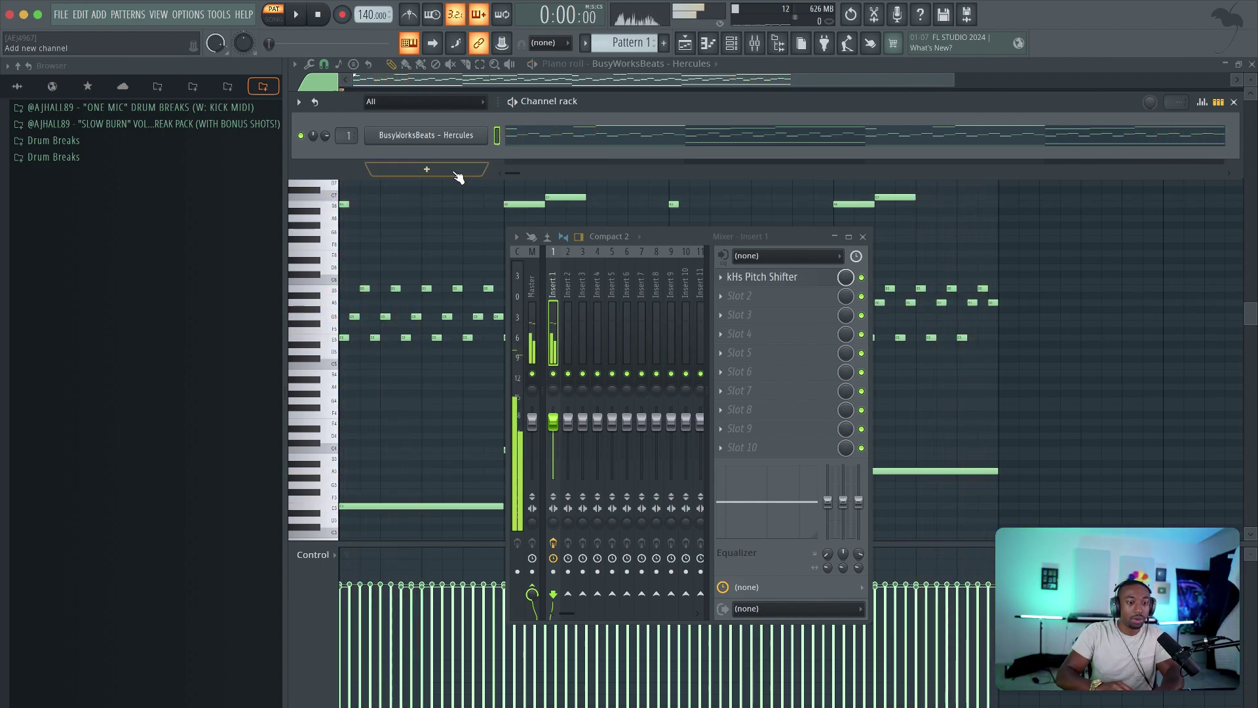
{"action": "left_click", "coordinate": [444, 169]}
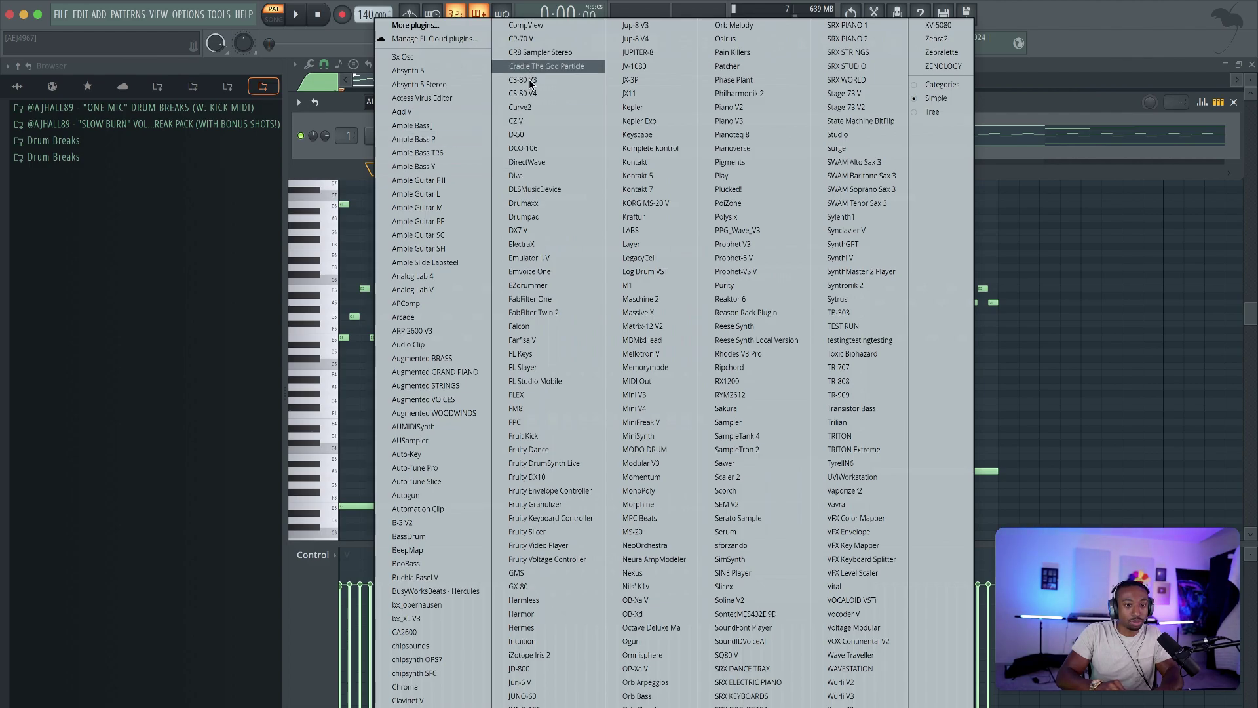
{"action": "left_click", "coordinate": [446, 592]}
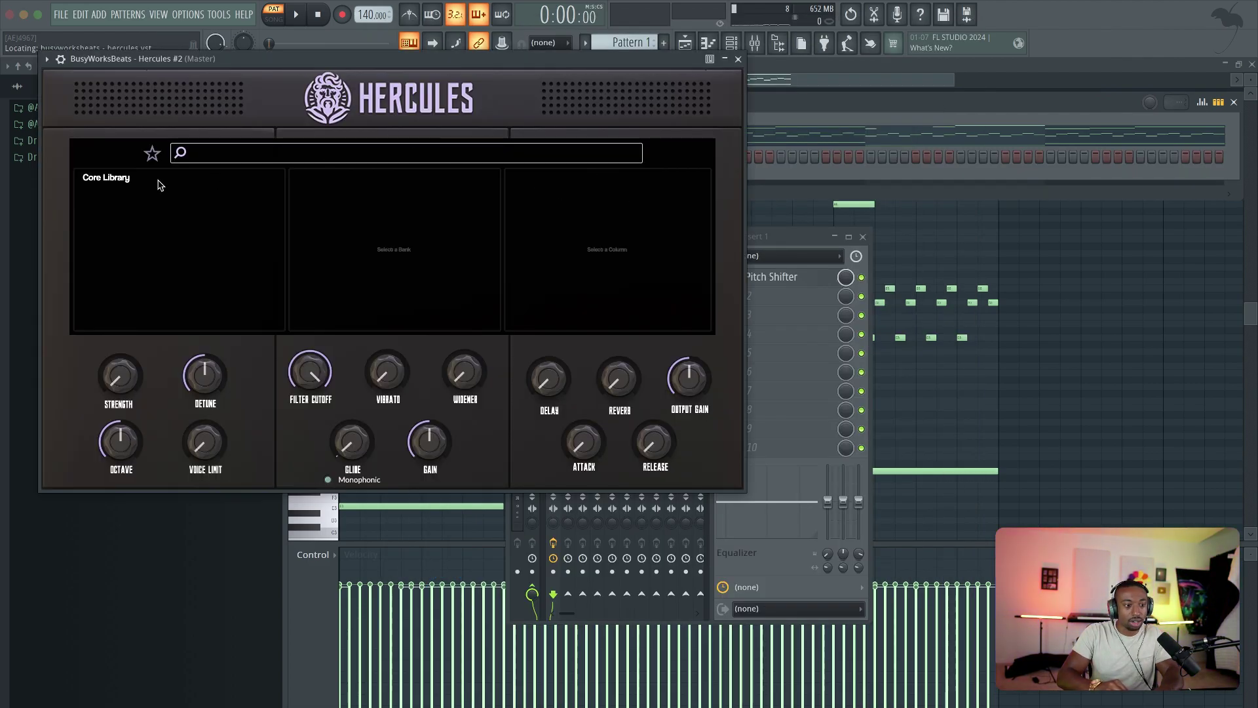
Load the SO bass preset from Core Library > Bass and close the Hercules window.
{"action": "left_click", "coordinate": [160, 179]}
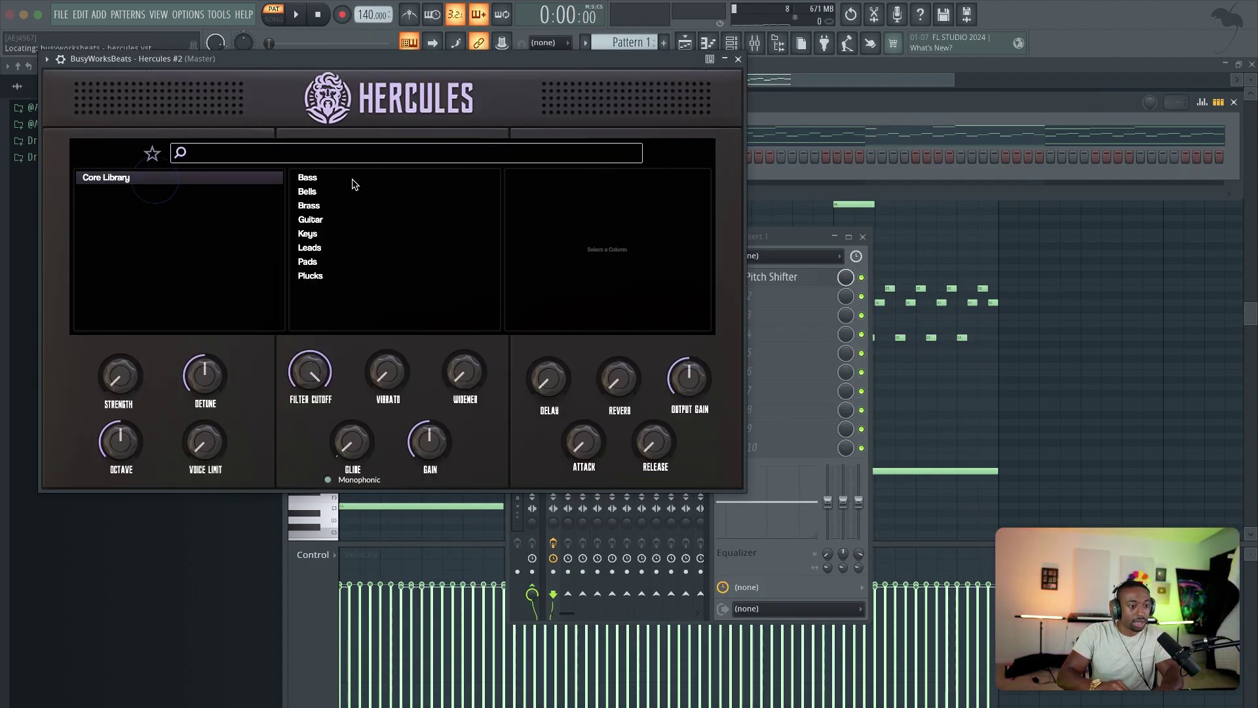
{"action": "left_click", "coordinate": [353, 179]}
{"action": "scroll", "coordinate": [554, 248], "scroll_direction": "down", "scroll_amount": 3}
{"action": "scroll", "coordinate": [556, 248], "scroll_direction": "down", "scroll_amount": 3}
{"action": "scroll", "coordinate": [556, 248], "scroll_direction": "down", "scroll_amount": 3}
{"action": "scroll", "coordinate": [556, 248], "scroll_direction": "down", "scroll_amount": 3}
{"action": "scroll", "coordinate": [553, 285], "scroll_direction": "down", "scroll_amount": 1}
{"action": "left_click", "coordinate": [547, 308]}
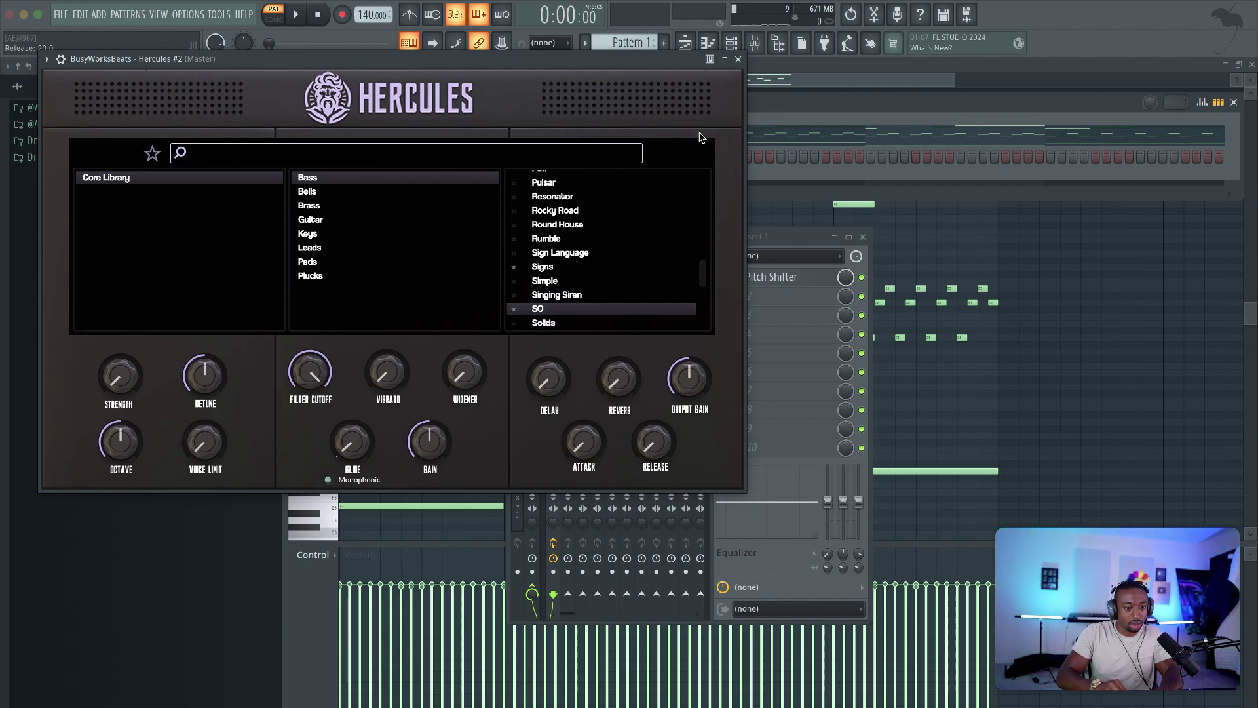
{"action": "left_click", "coordinate": [738, 61]}
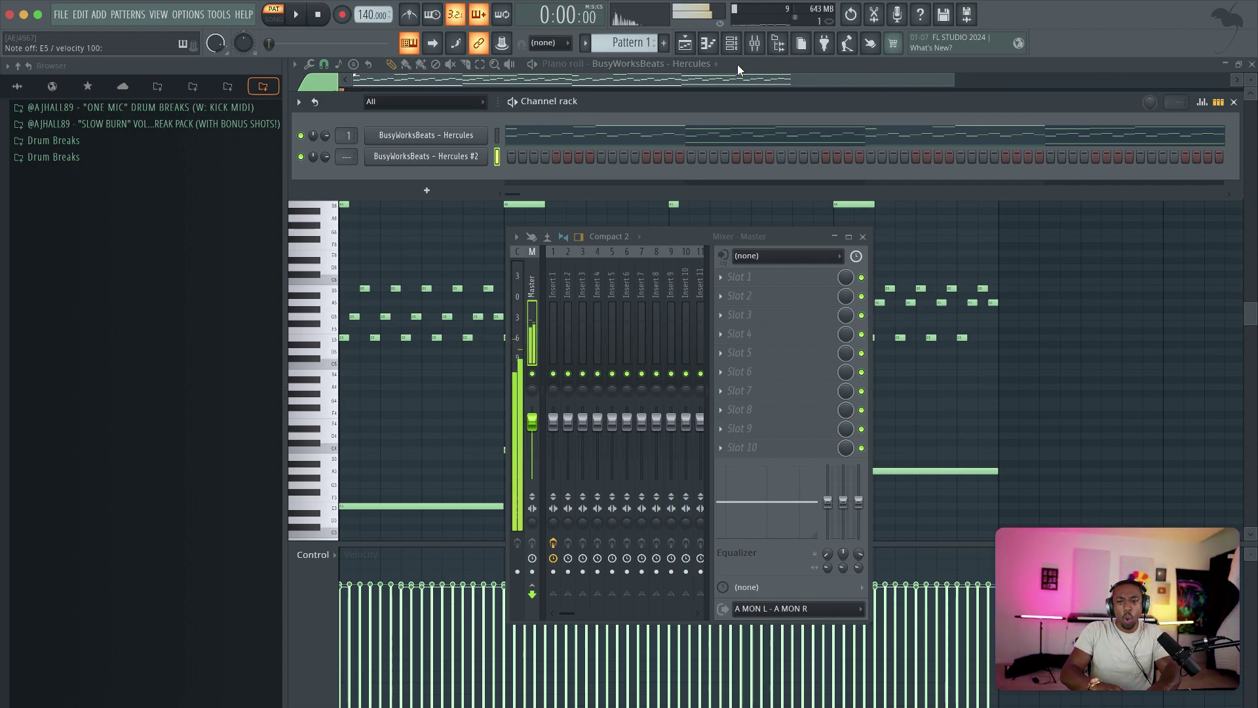
Record a bass line live with count-in into the Hercules bass channel, then turn recording off.
{"action": "key", "text": "space"}
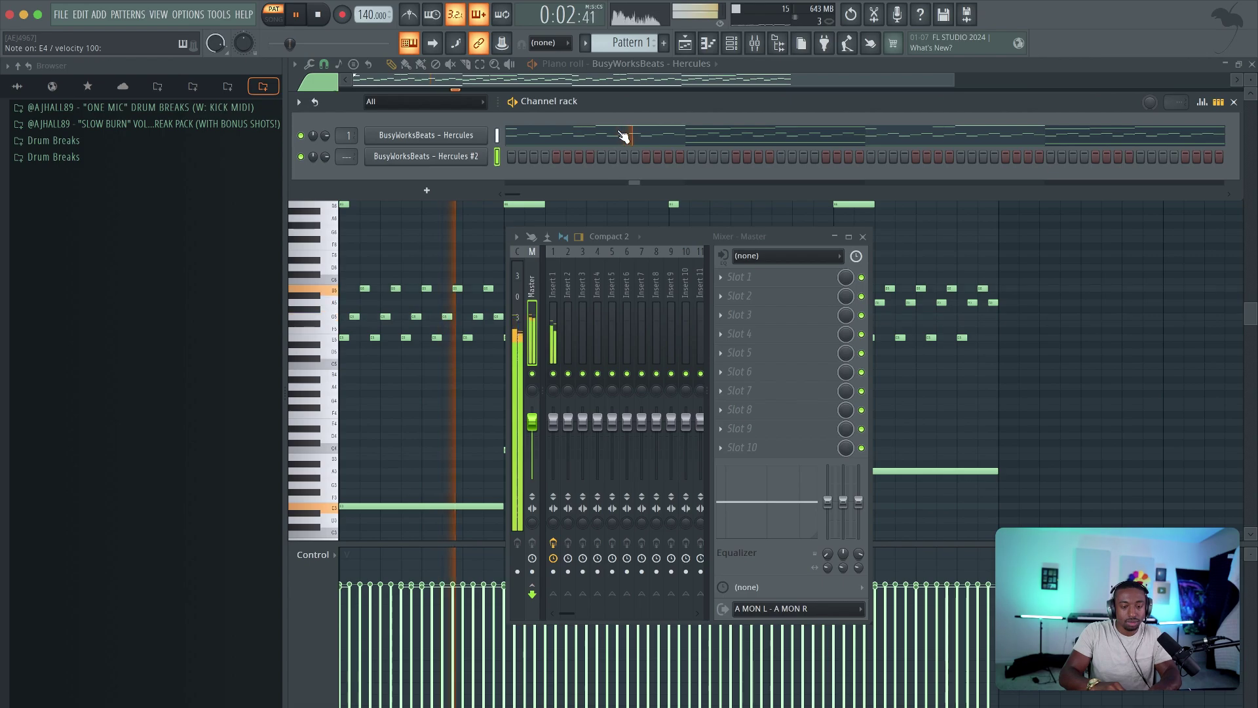
{"action": "key", "text": "space"}
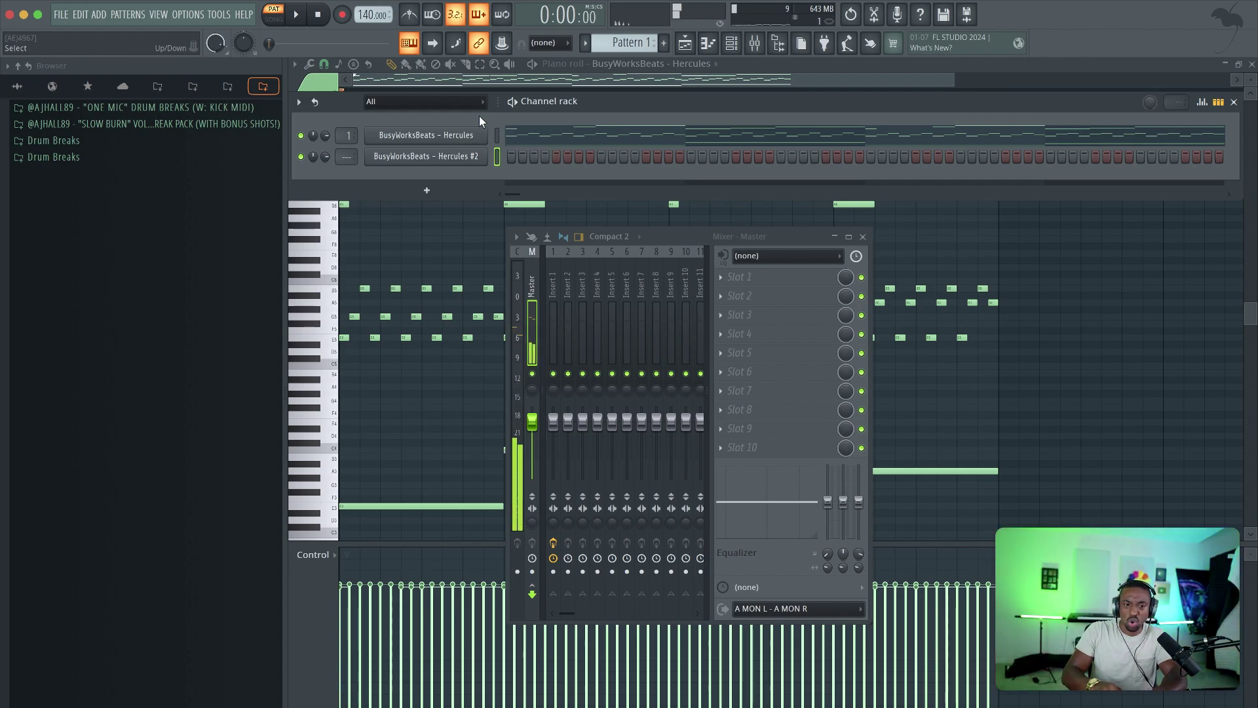
{"action": "key", "text": "space"}
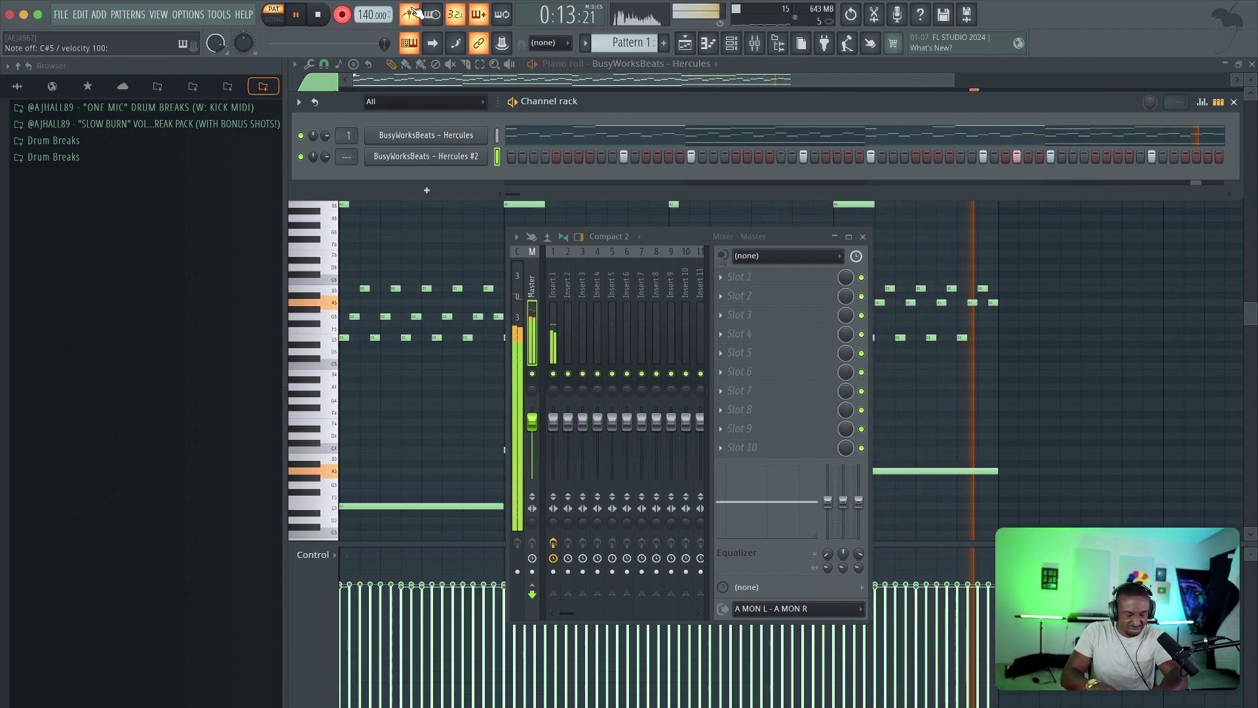
{"action": "key", "text": "space"}
{"action": "left_click", "coordinate": [346, 17]}
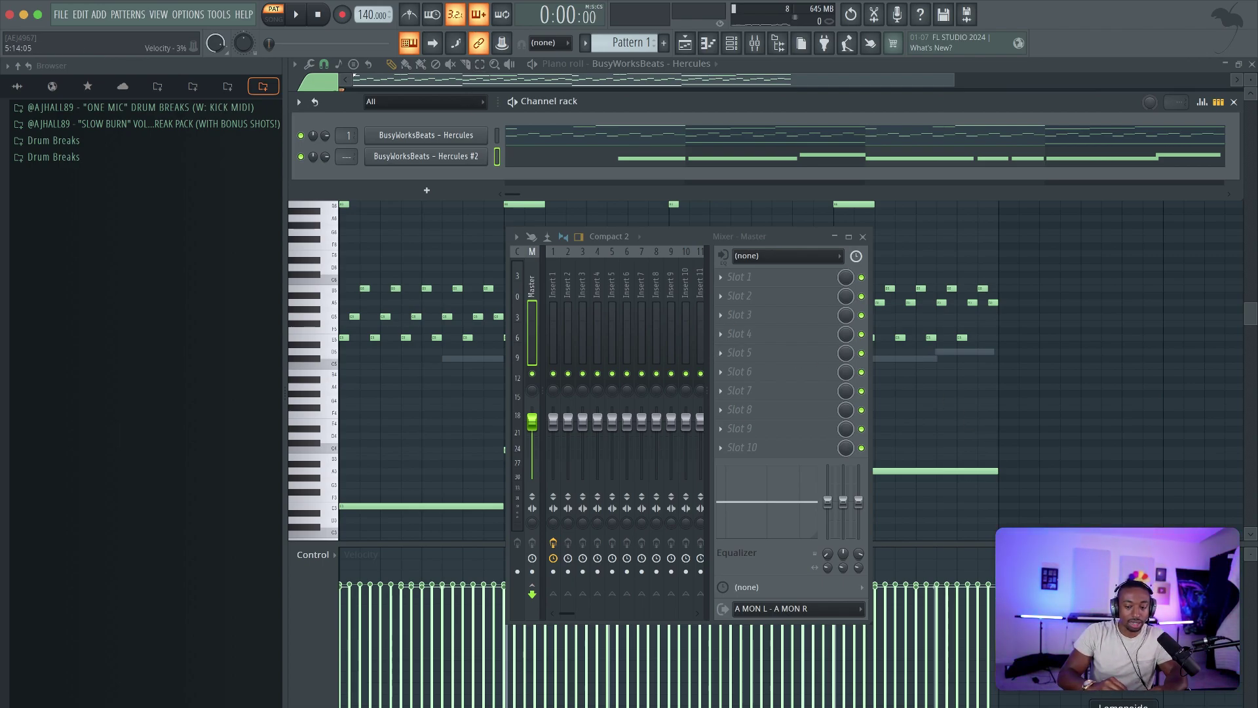
{"action": "left_click", "coordinate": [785, 239]}
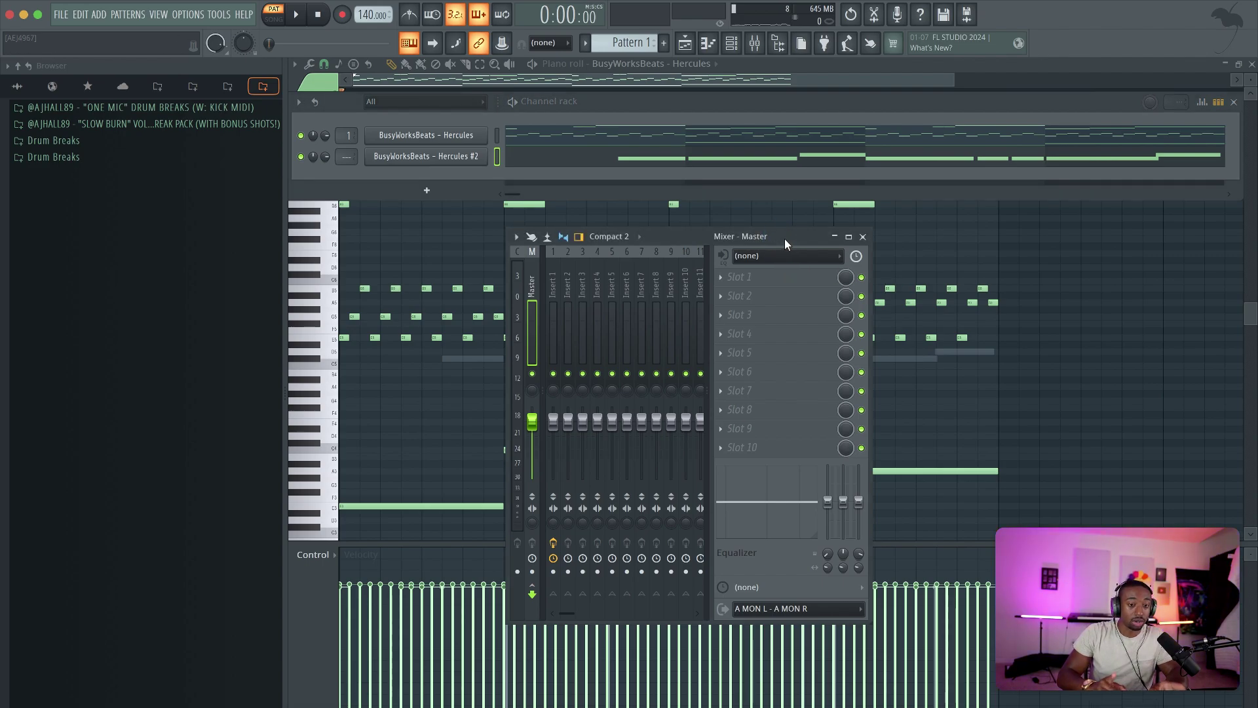
{"action": "key", "text": "space"}
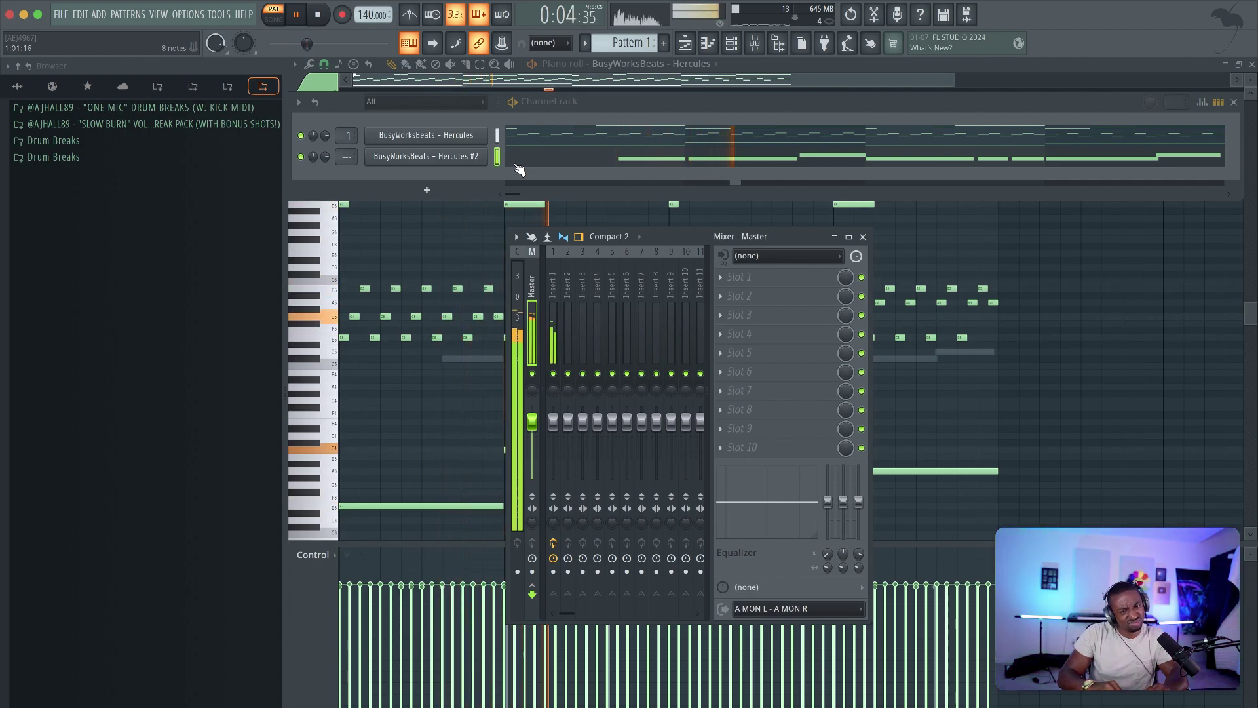
{"action": "key", "text": "space"}
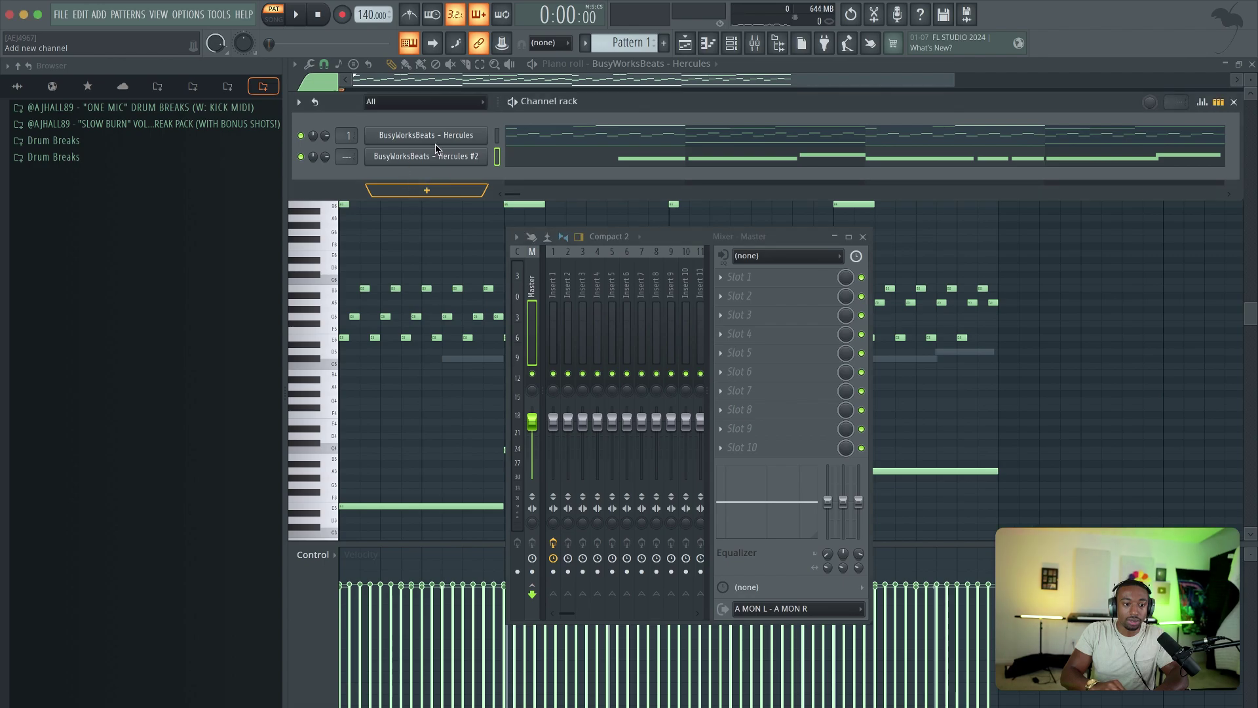
Add a new Sampler channel to the rack and close its settings window.
{"action": "left_click", "coordinate": [428, 189]}
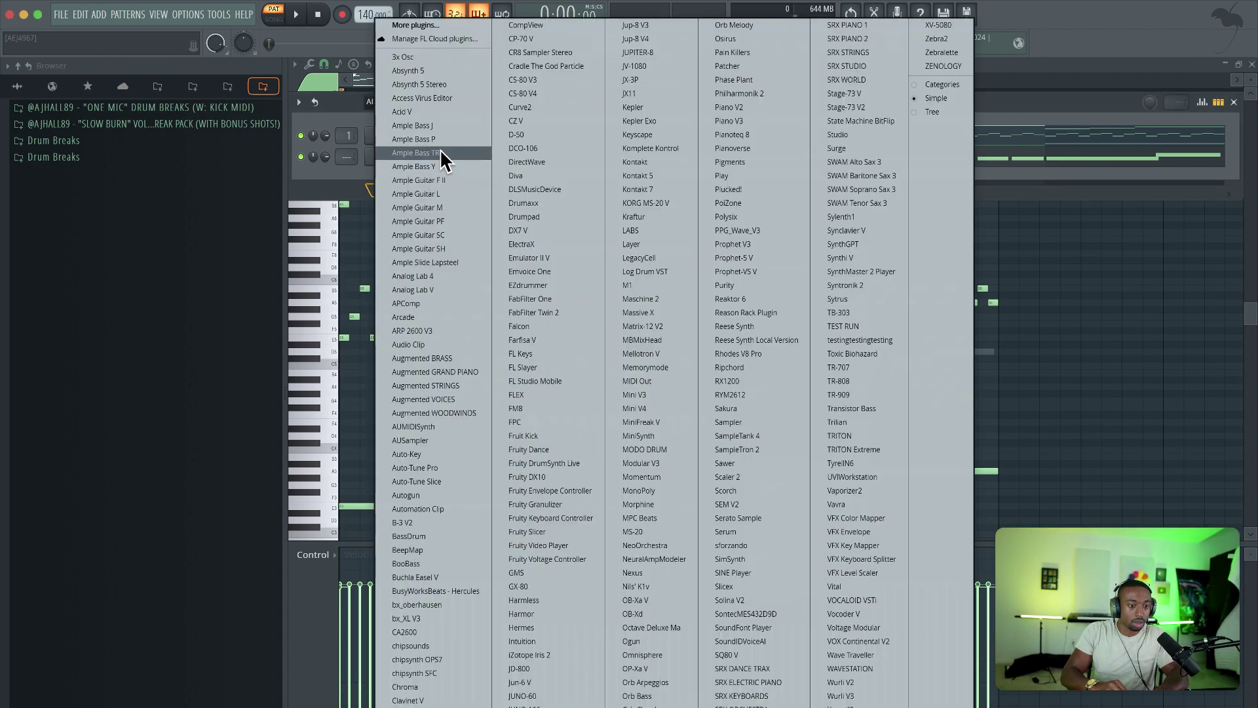
{"action": "left_click", "coordinate": [747, 422]}
{"action": "left_click", "coordinate": [734, 153]}
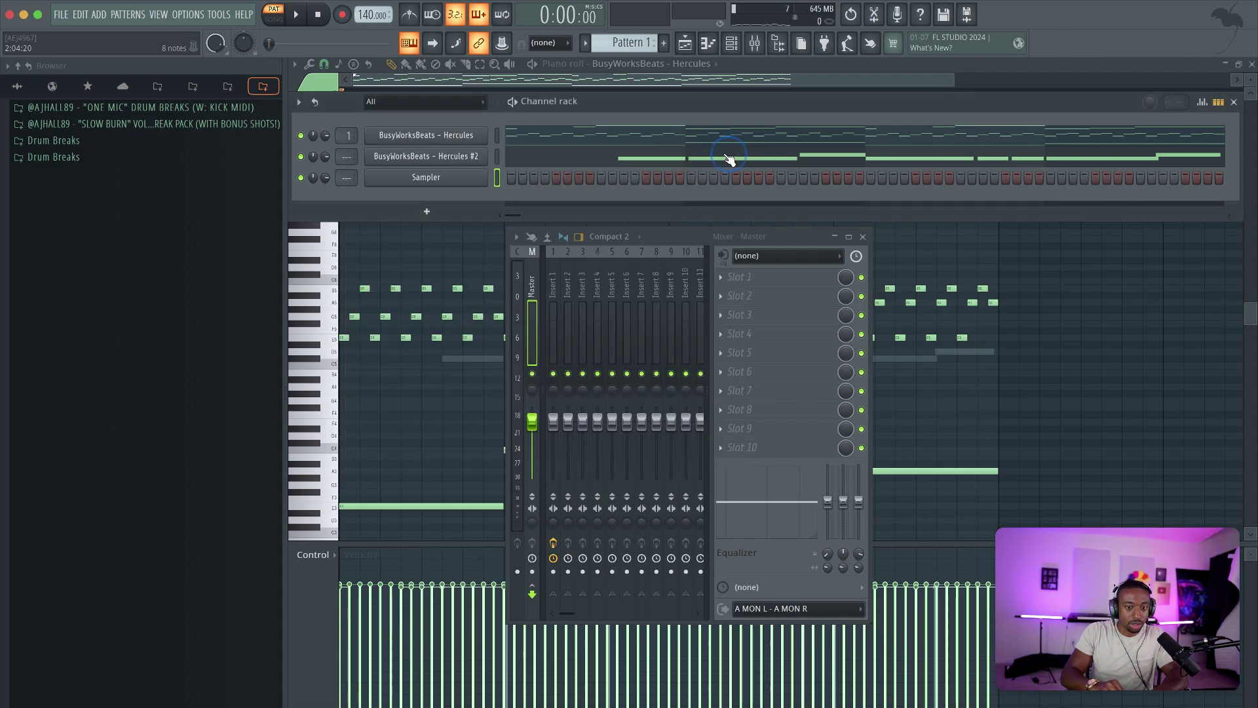
Rename the new channel to EARLYBIRD and play the pattern.
{"action": "key", "text": "F2"}
{"action": "type", "text": "EARLYBIRD"}
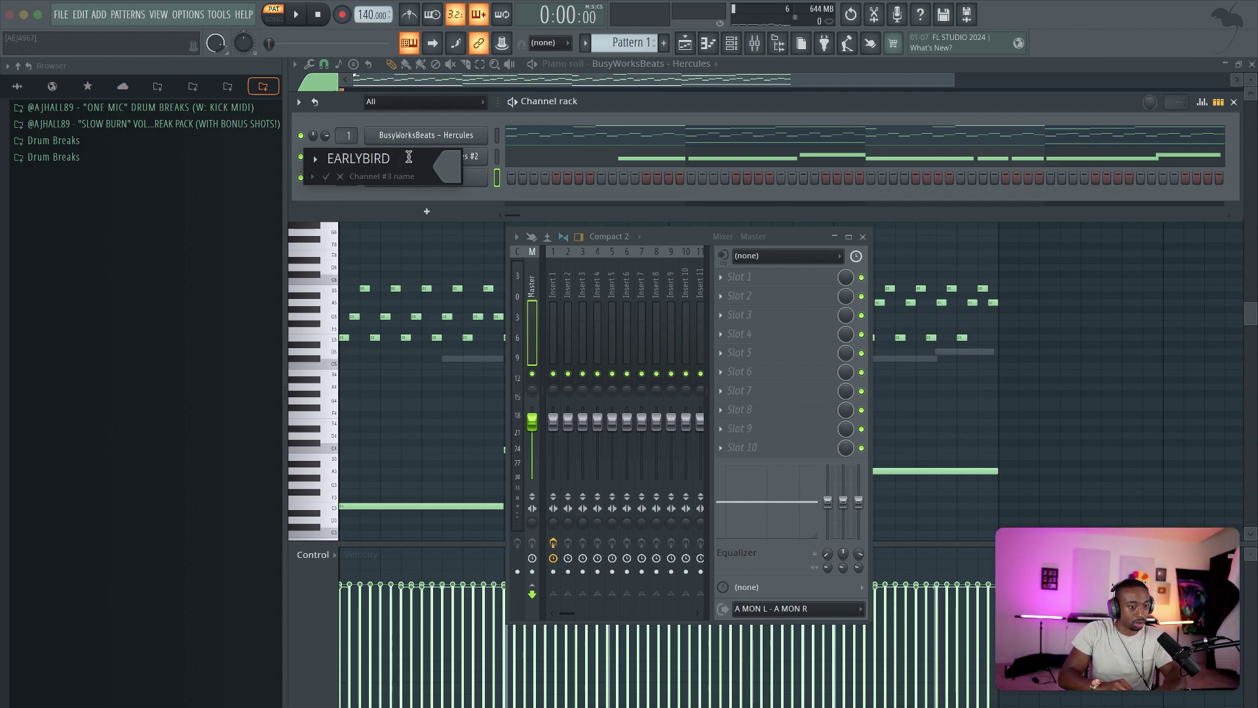
{"action": "key", "text": "Return"}
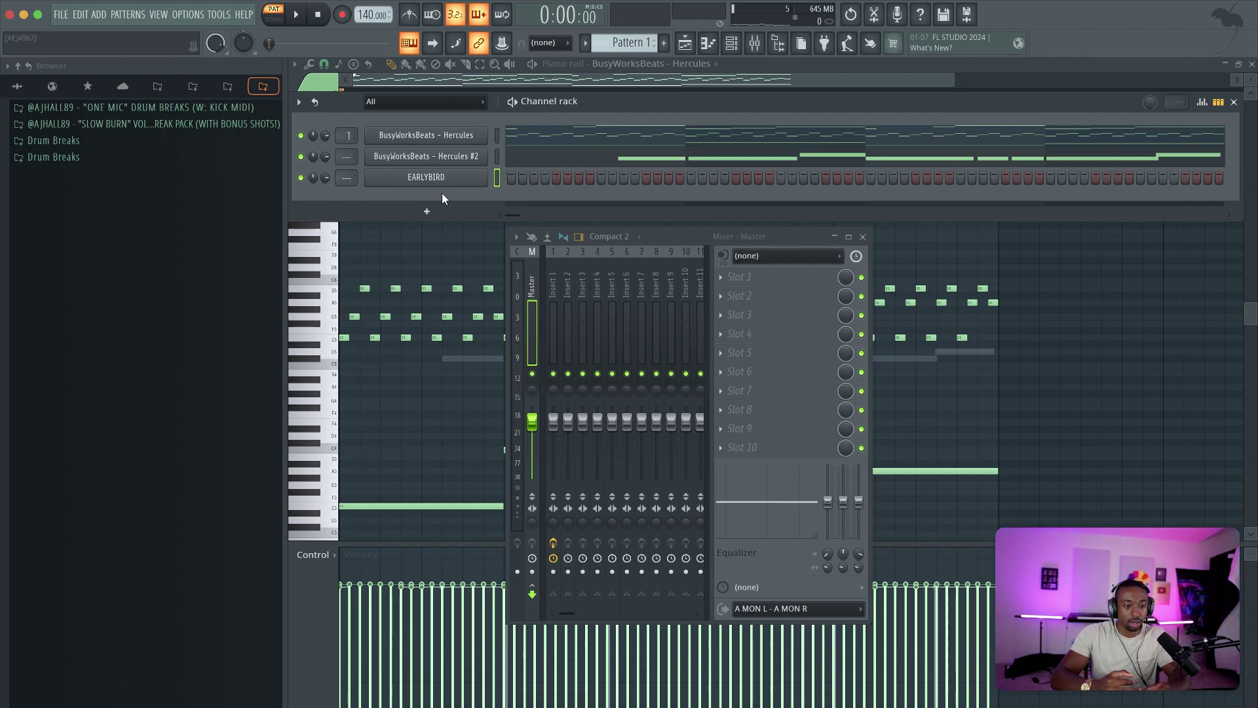
{"action": "key", "text": "space"}
{"action": "key", "text": "space"}
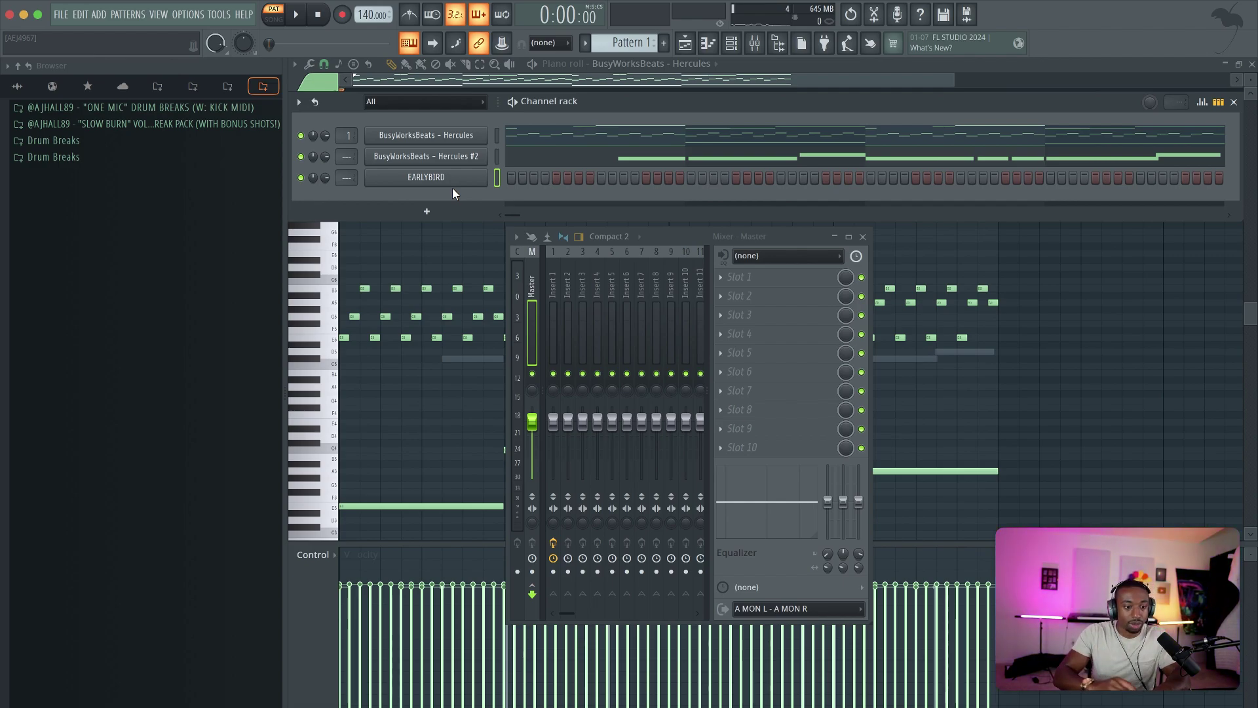
{"action": "key", "text": "space"}
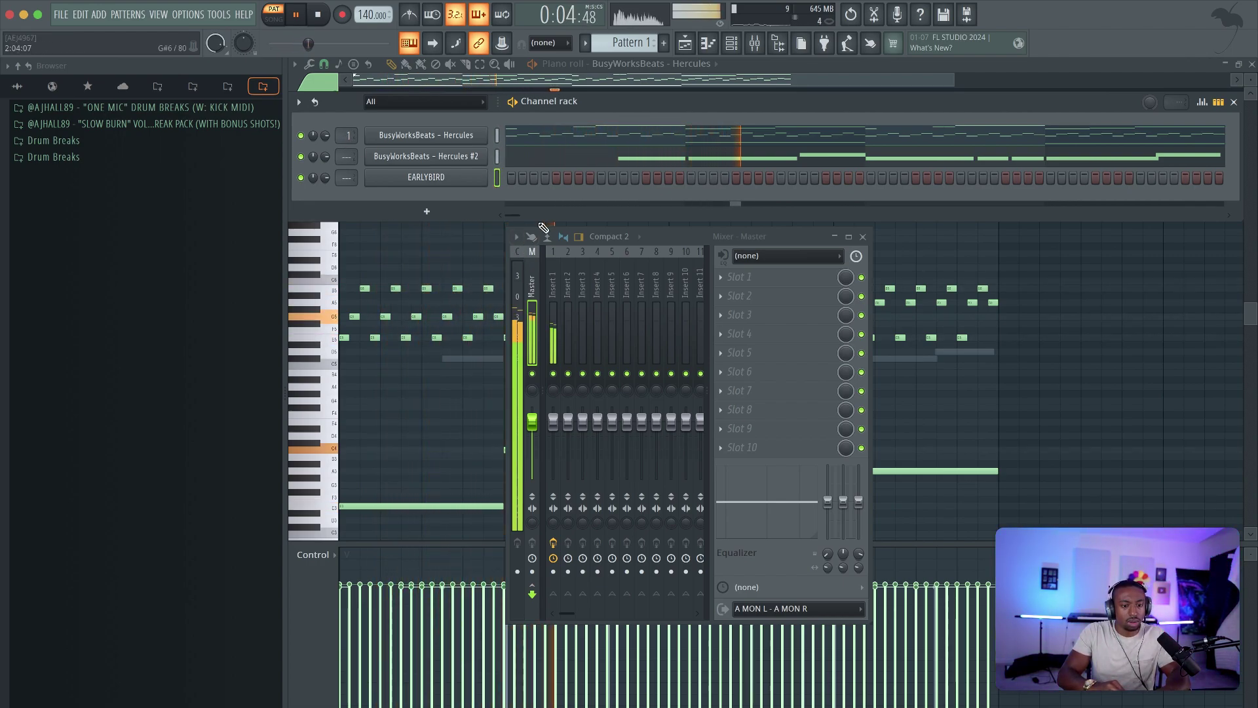
Drop the Hercules #2 melody notes an octave lower and return to the channel list.
{"action": "left_click", "coordinate": [607, 156]}
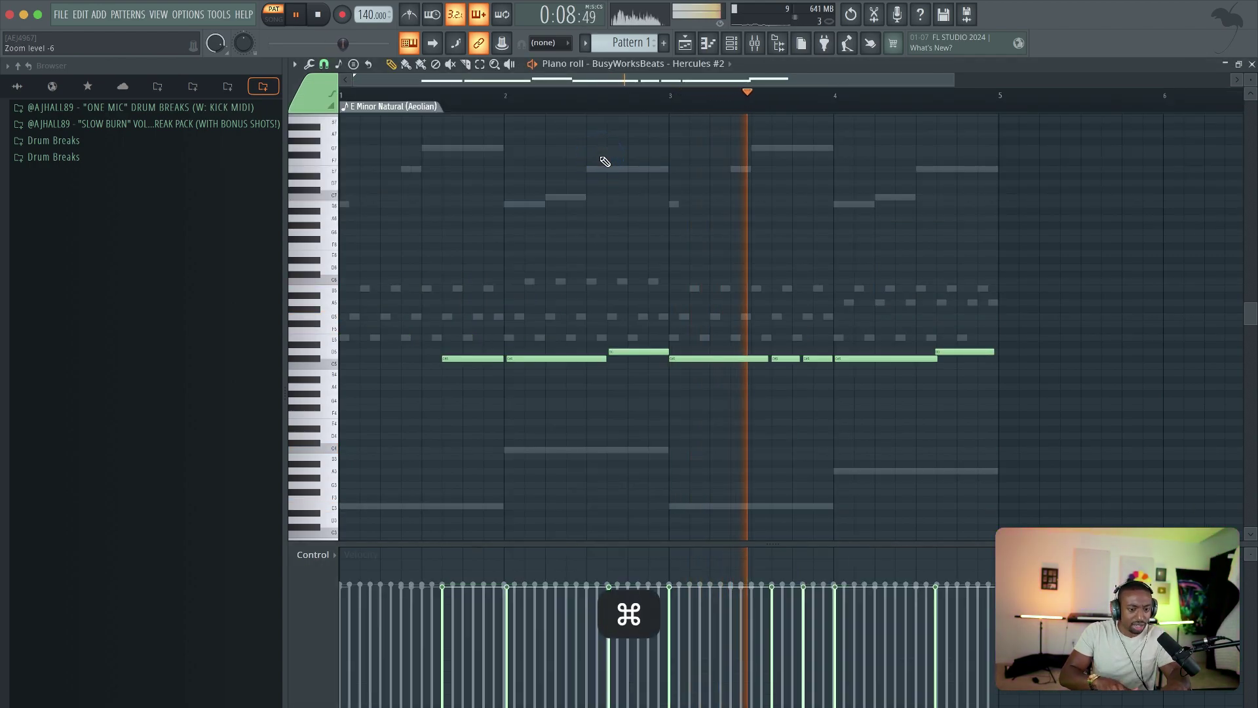
{"action": "key", "text": "ctrl+Down"}
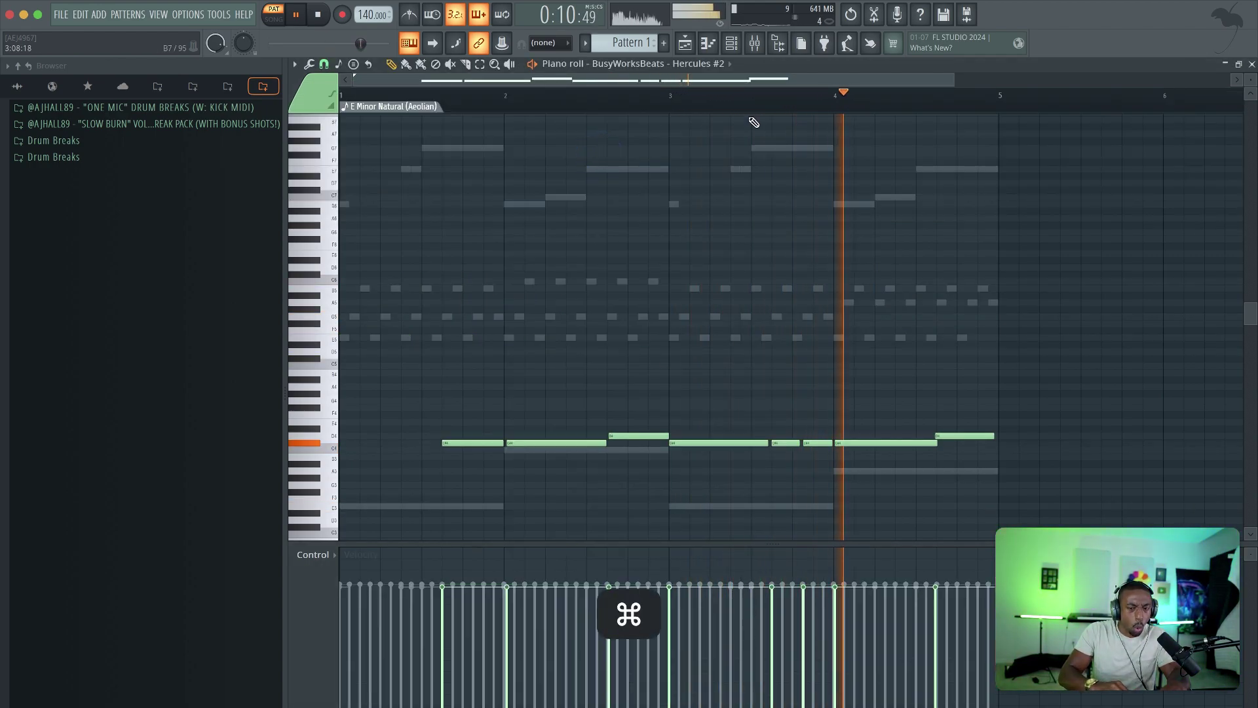
{"action": "left_click", "coordinate": [739, 50]}
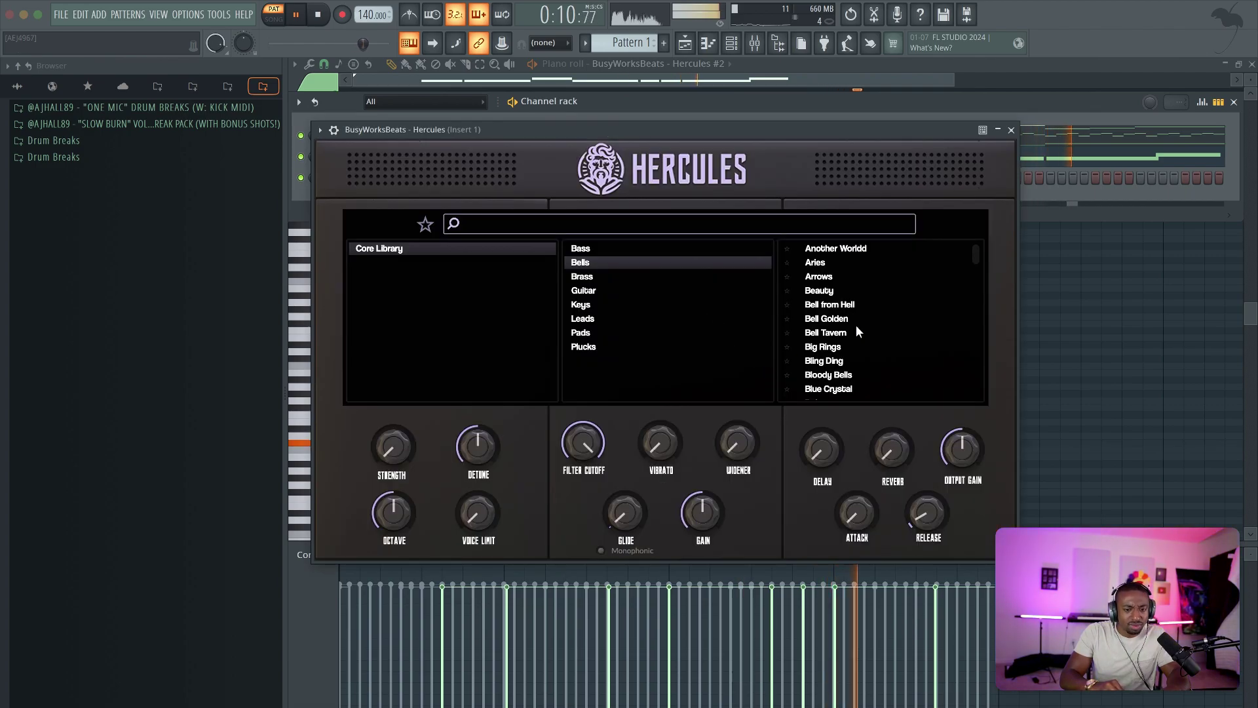
{"action": "scroll", "coordinate": [856, 326], "scroll_direction": "down", "scroll_amount": 2}
Select the Bloody Bells preset, audition it and mark it as a favourite.
{"action": "key", "text": "space"}
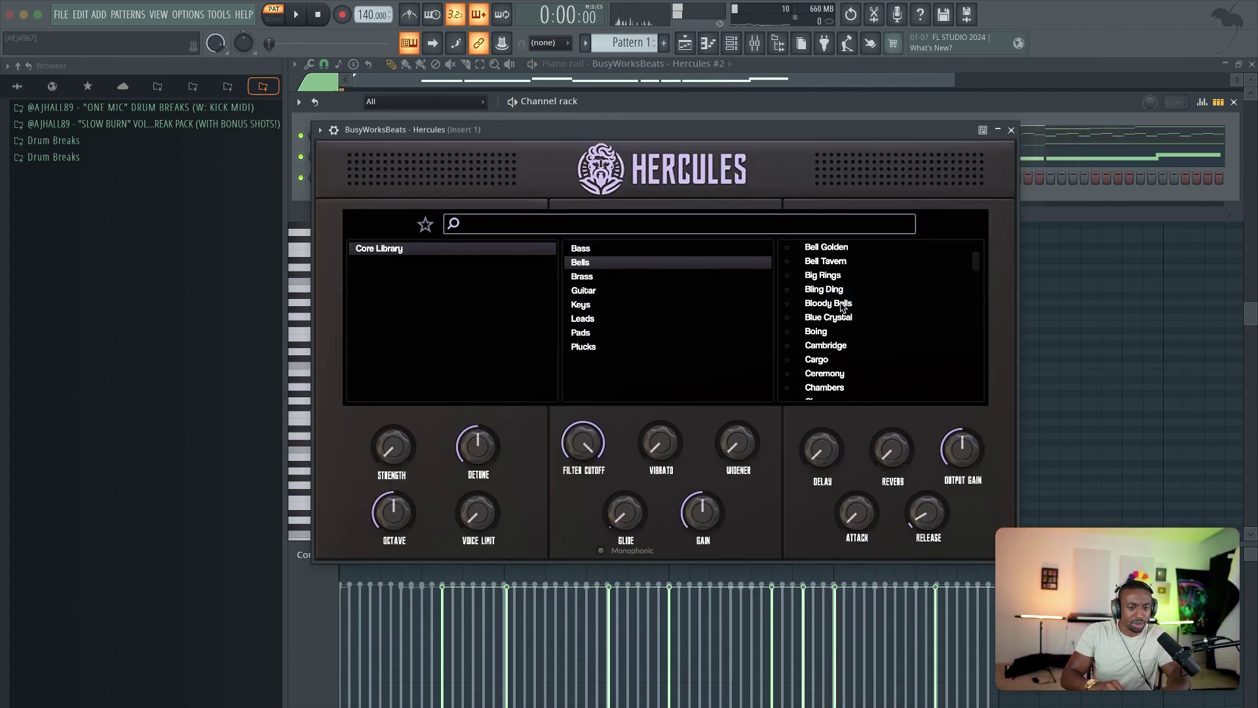
{"action": "left_click", "coordinate": [830, 303]}
{"action": "key", "text": "space"}
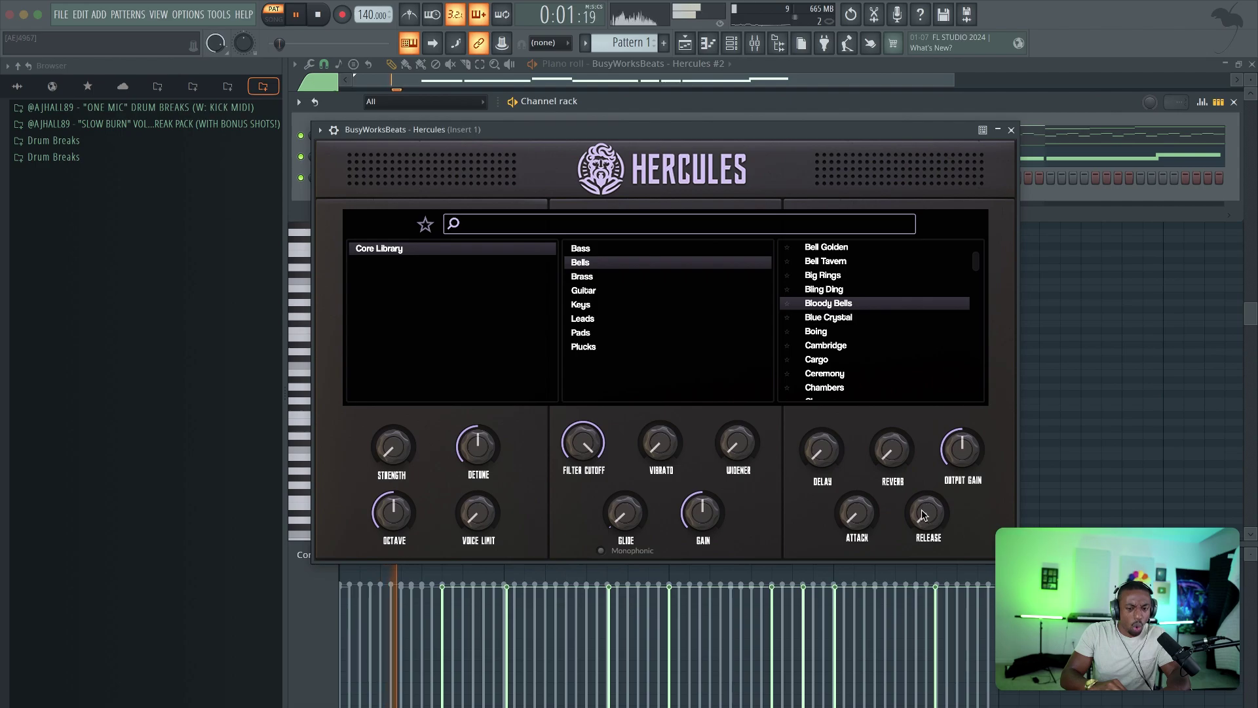
{"action": "scroll", "coordinate": [924, 512], "scroll_direction": "up", "scroll_amount": 5}
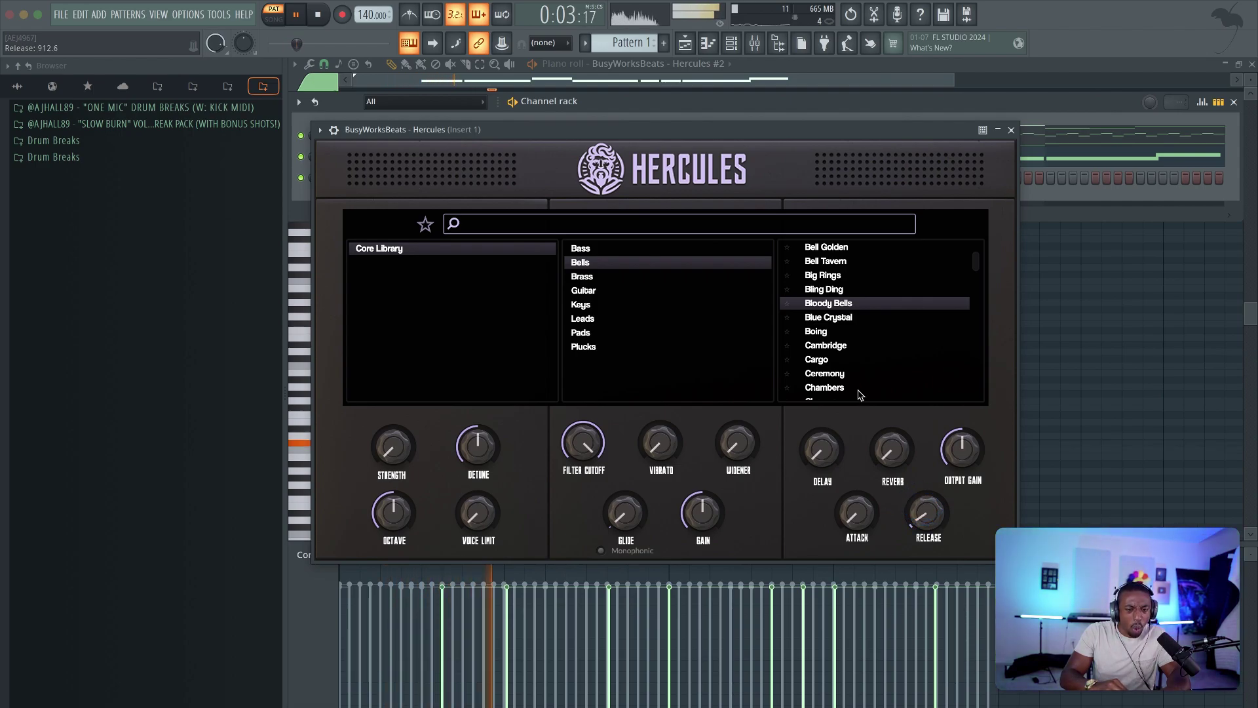
{"action": "scroll", "coordinate": [924, 512], "scroll_direction": "down", "scroll_amount": 1}
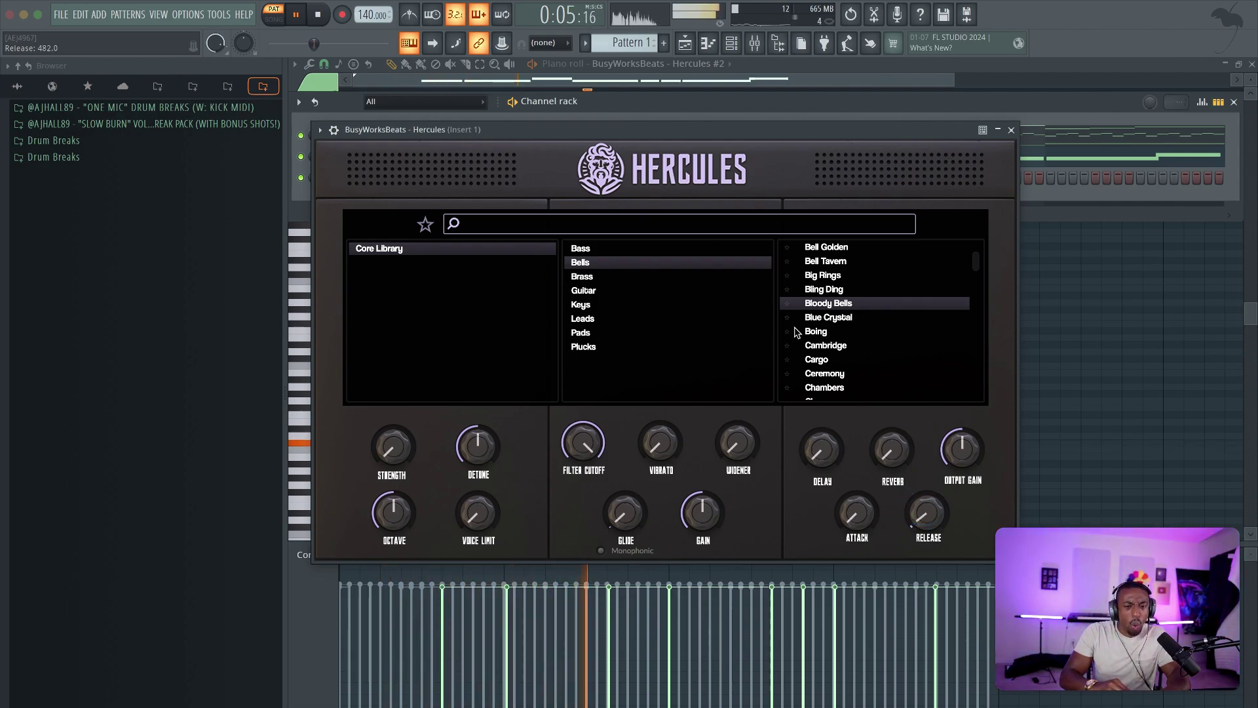
{"action": "left_click", "coordinate": [787, 302]}
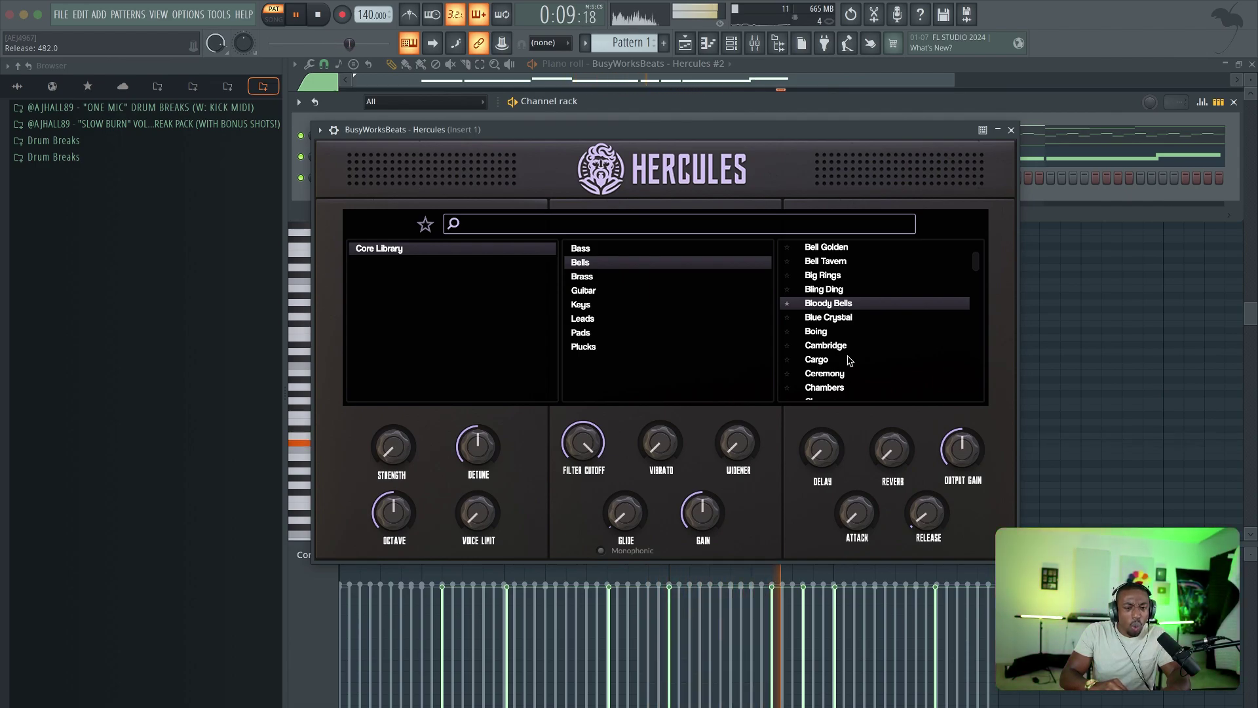
{"action": "scroll", "coordinate": [849, 361], "scroll_direction": "down", "scroll_amount": 1}
{"action": "scroll", "coordinate": [847, 361], "scroll_direction": "down", "scroll_amount": 1}
{"action": "scroll", "coordinate": [848, 361], "scroll_direction": "down", "scroll_amount": 1}
{"action": "scroll", "coordinate": [848, 361], "scroll_direction": "down", "scroll_amount": 1}
{"action": "scroll", "coordinate": [848, 360], "scroll_direction": "down", "scroll_amount": 1}
{"action": "scroll", "coordinate": [848, 361], "scroll_direction": "down", "scroll_amount": 2}
{"action": "scroll", "coordinate": [848, 361], "scroll_direction": "down", "scroll_amount": 1}
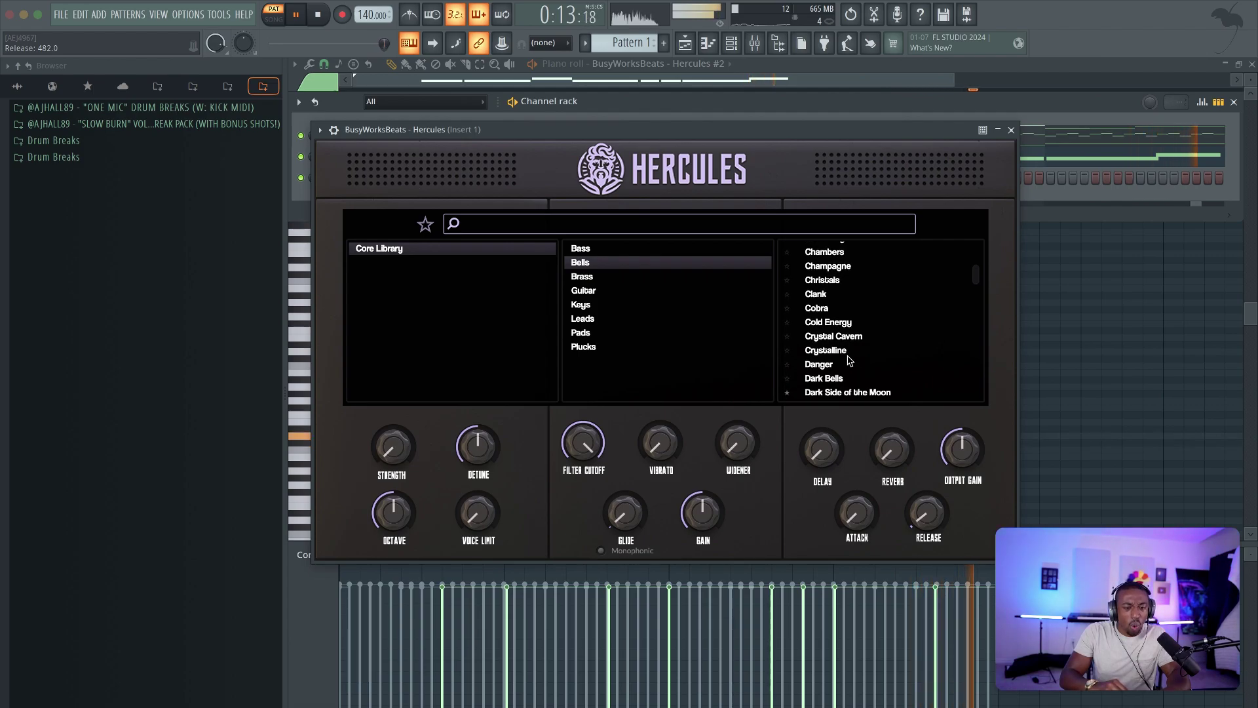
{"action": "scroll", "coordinate": [848, 360], "scroll_direction": "down", "scroll_amount": 2}
{"action": "scroll", "coordinate": [848, 361], "scroll_direction": "down", "scroll_amount": 1}
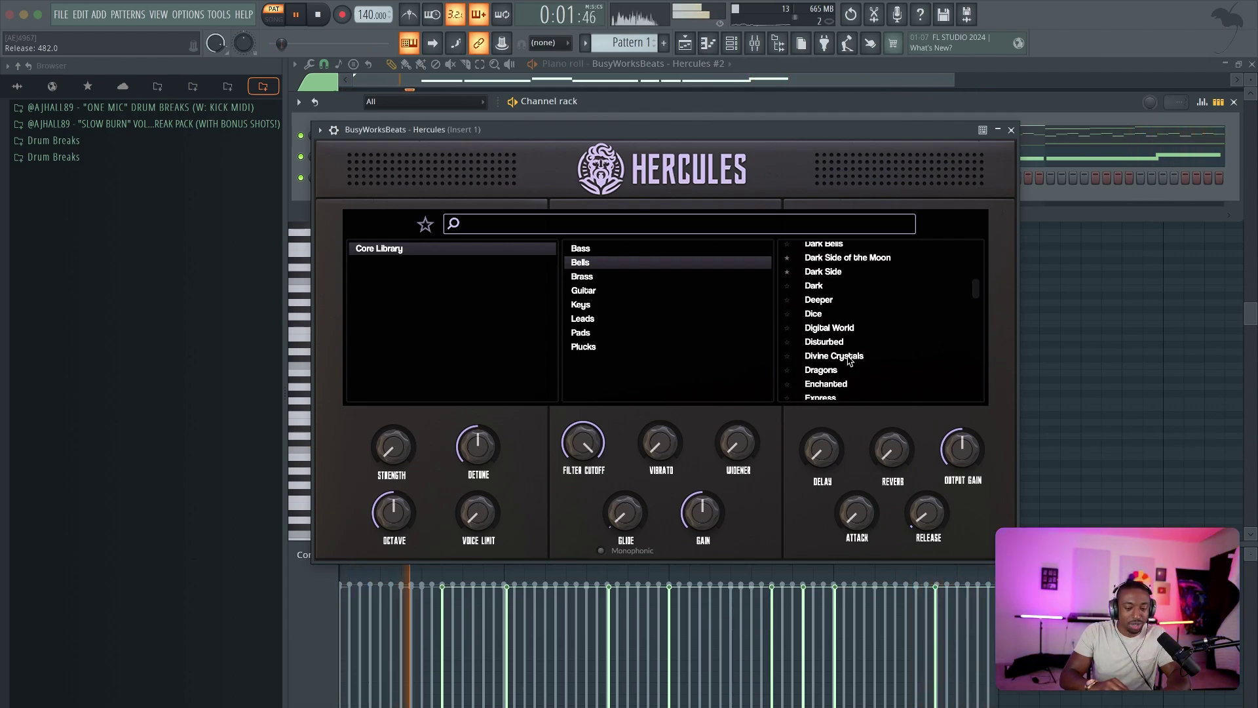
{"action": "scroll", "coordinate": [848, 360], "scroll_direction": "down", "scroll_amount": 1}
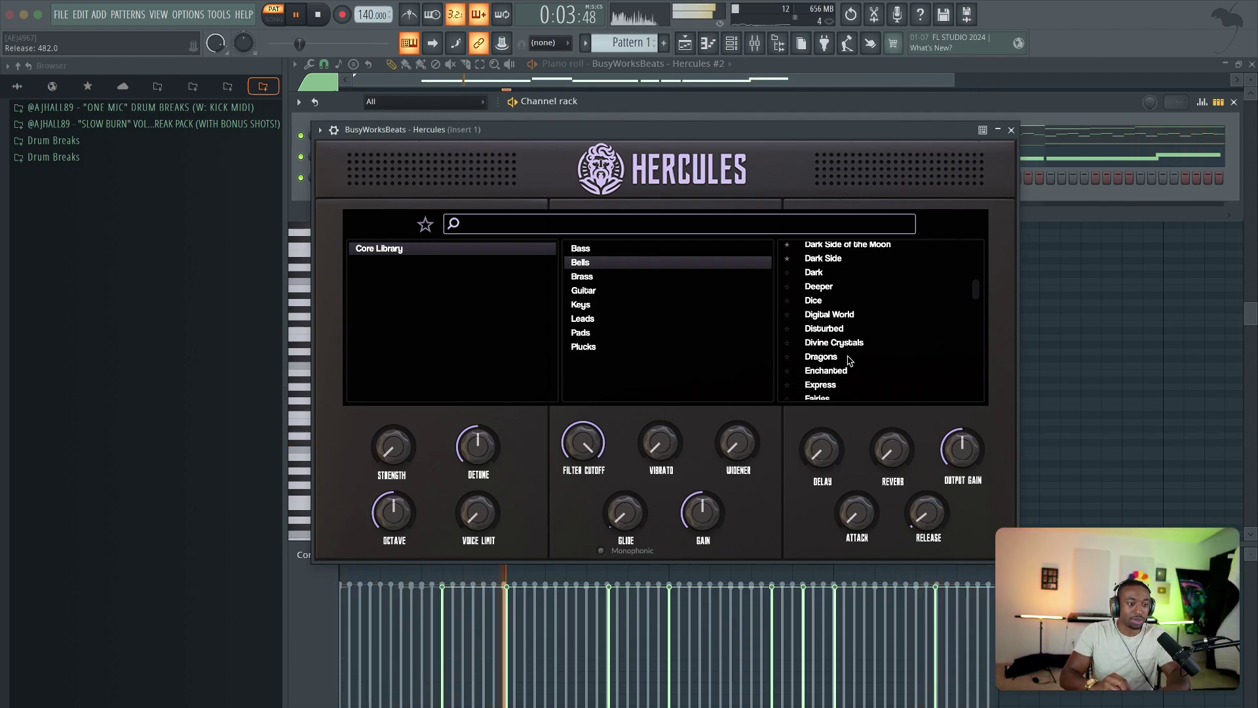
{"action": "scroll", "coordinate": [826, 341], "scroll_direction": "down", "scroll_amount": 2}
Stop playback and try the Foreign Bells preset.
{"action": "key", "text": "space"}
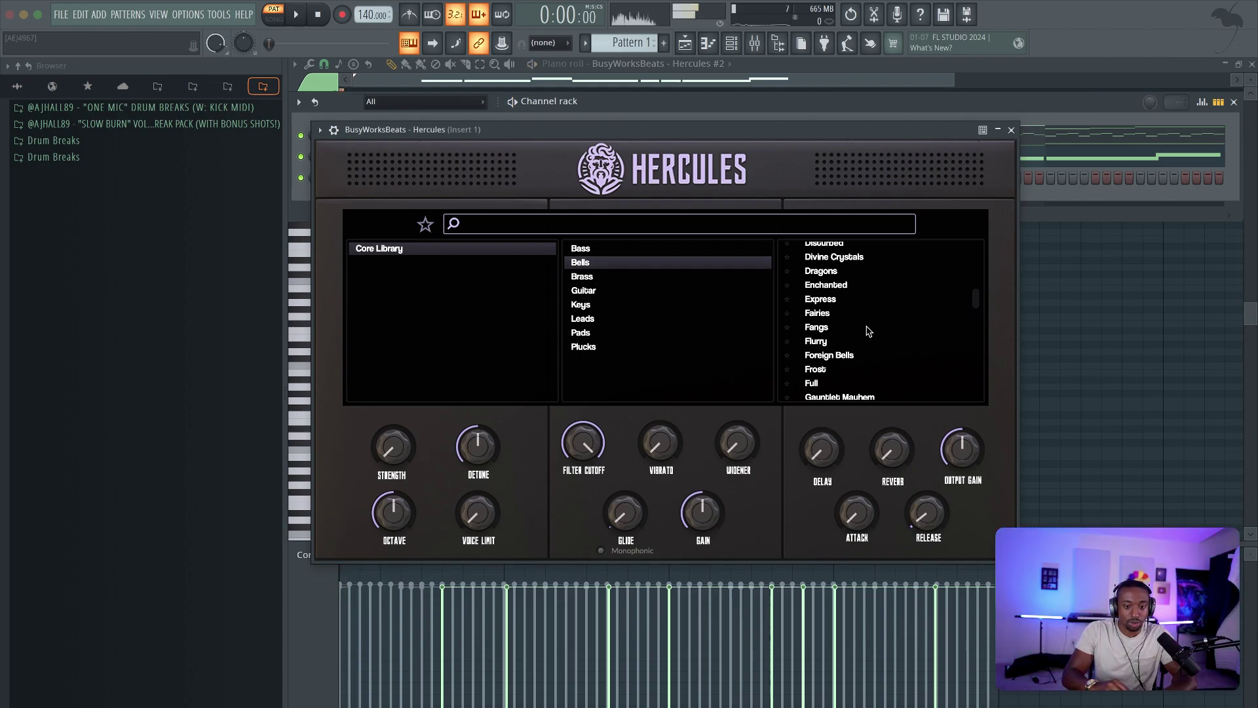
{"action": "scroll", "coordinate": [868, 330], "scroll_direction": "down", "scroll_amount": 2}
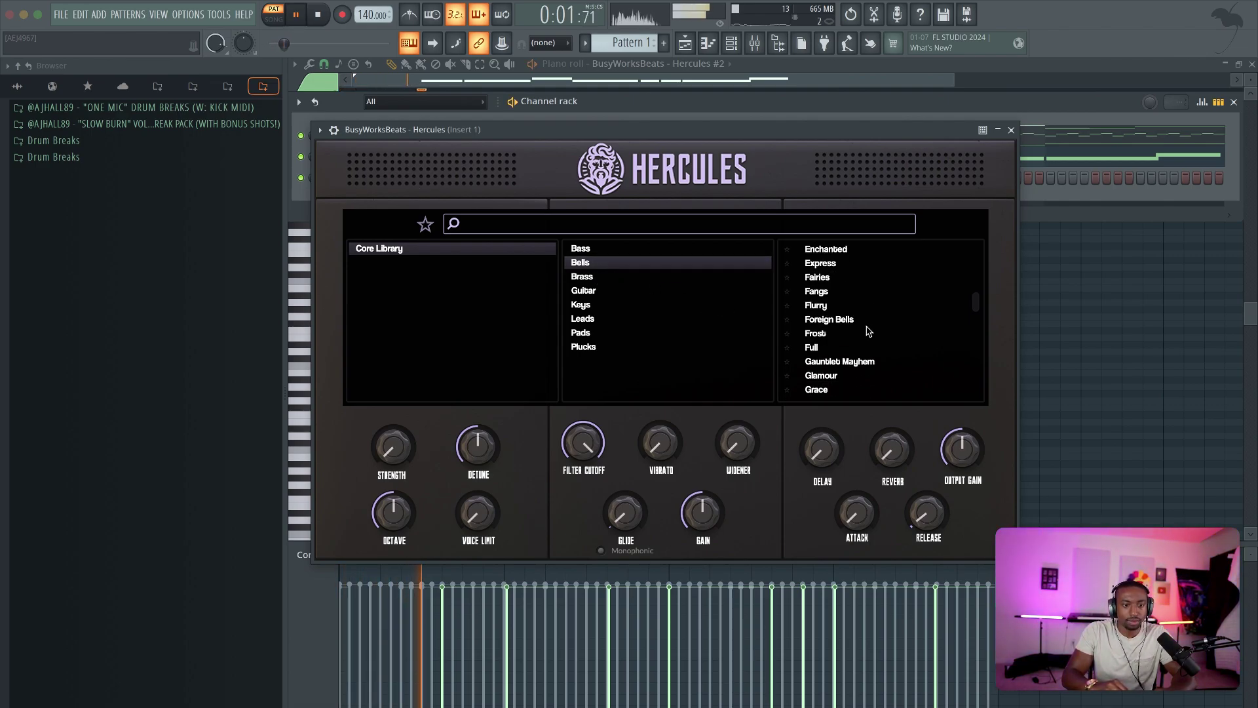
{"action": "scroll", "coordinate": [865, 329], "scroll_direction": "down", "scroll_amount": 2}
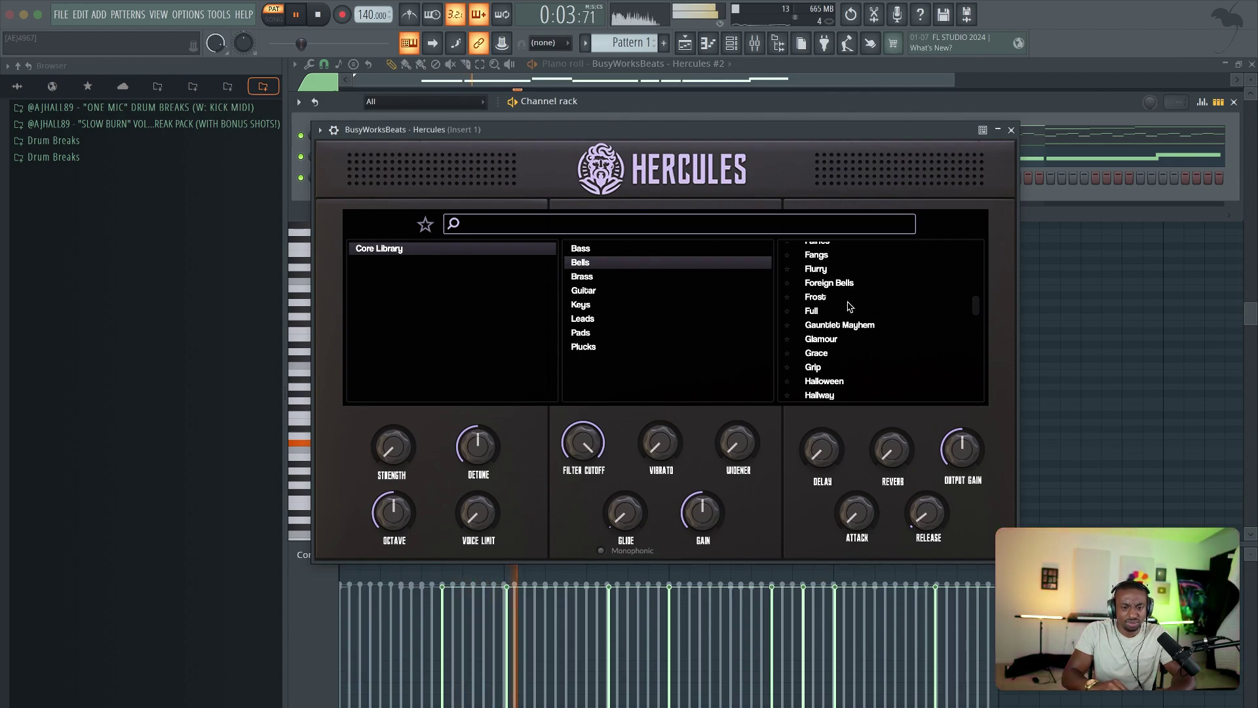
{"action": "left_click", "coordinate": [846, 288]}
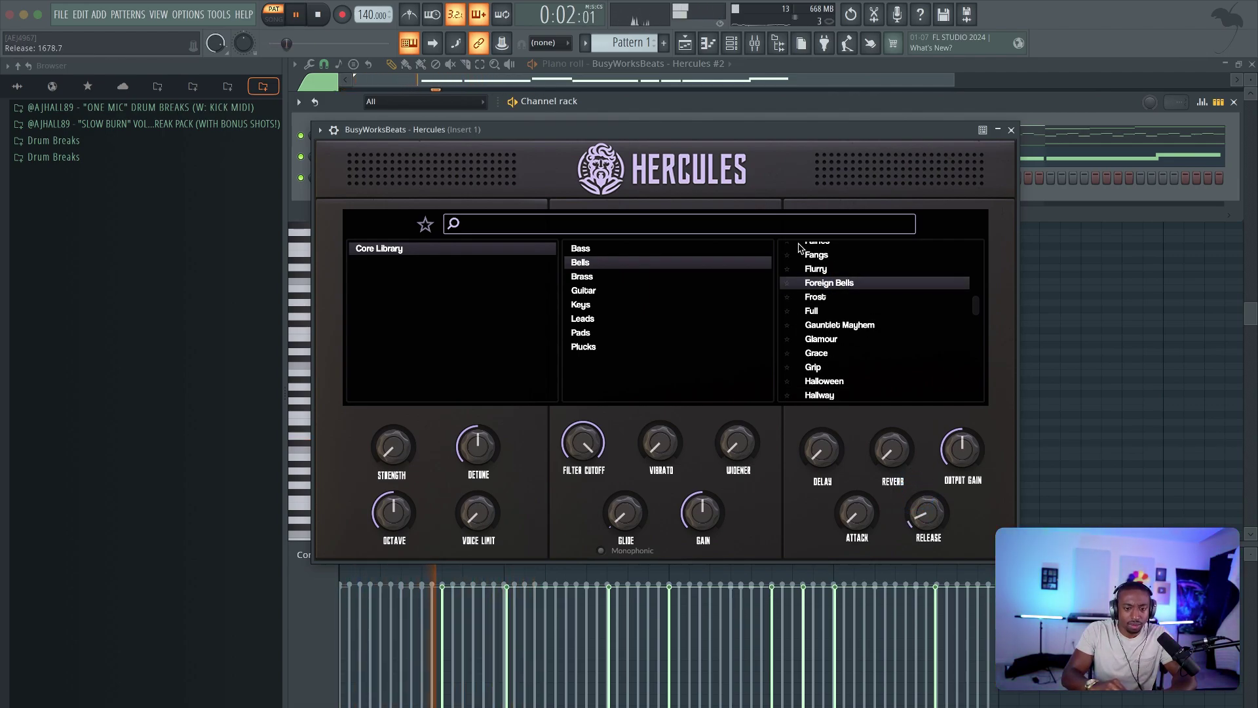
{"action": "scroll", "coordinate": [825, 314], "scroll_direction": "up", "scroll_amount": 2}
{"action": "scroll", "coordinate": [807, 334], "scroll_direction": "up", "scroll_amount": 3}
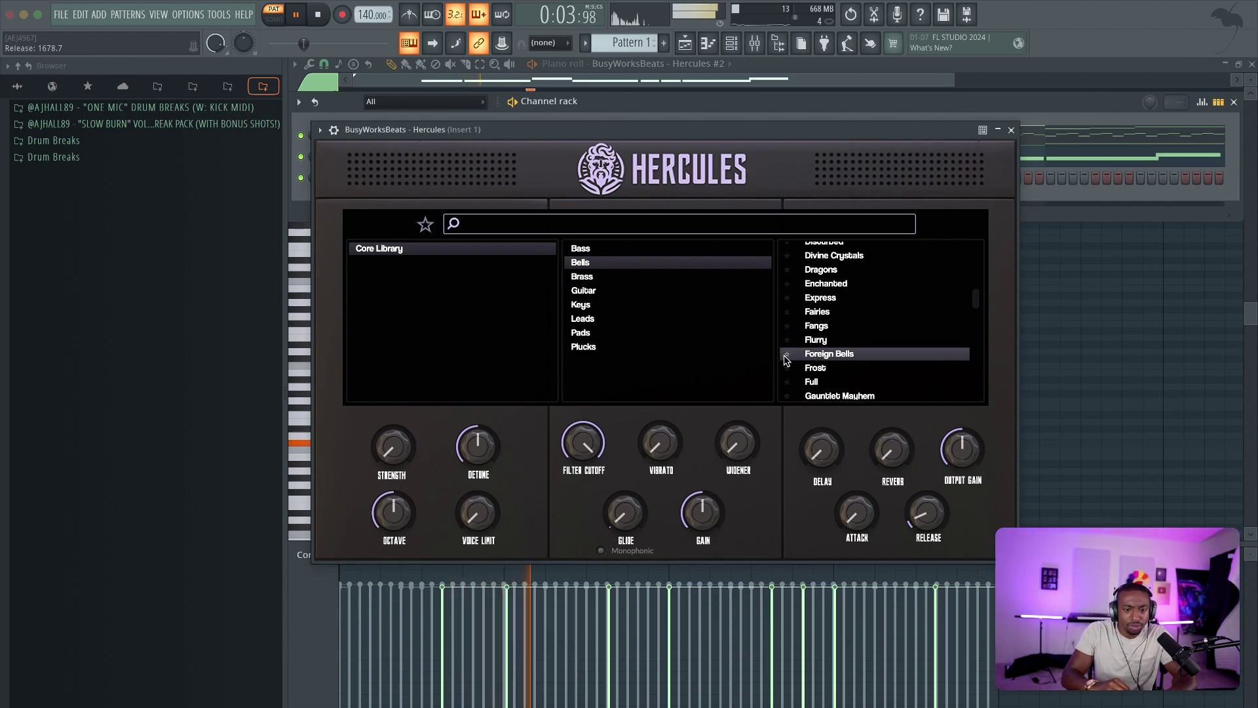
{"action": "scroll", "coordinate": [786, 357], "scroll_direction": "up", "scroll_amount": 1}
{"action": "scroll", "coordinate": [791, 352], "scroll_direction": "up", "scroll_amount": 2}
{"action": "scroll", "coordinate": [797, 347], "scroll_direction": "up", "scroll_amount": 3}
{"action": "scroll", "coordinate": [804, 341], "scroll_direction": "up", "scroll_amount": 1}
{"action": "scroll", "coordinate": [804, 341], "scroll_direction": "up", "scroll_amount": 1}
{"action": "scroll", "coordinate": [804, 336], "scroll_direction": "up", "scroll_amount": 2}
{"action": "scroll", "coordinate": [803, 331], "scroll_direction": "up", "scroll_amount": 2}
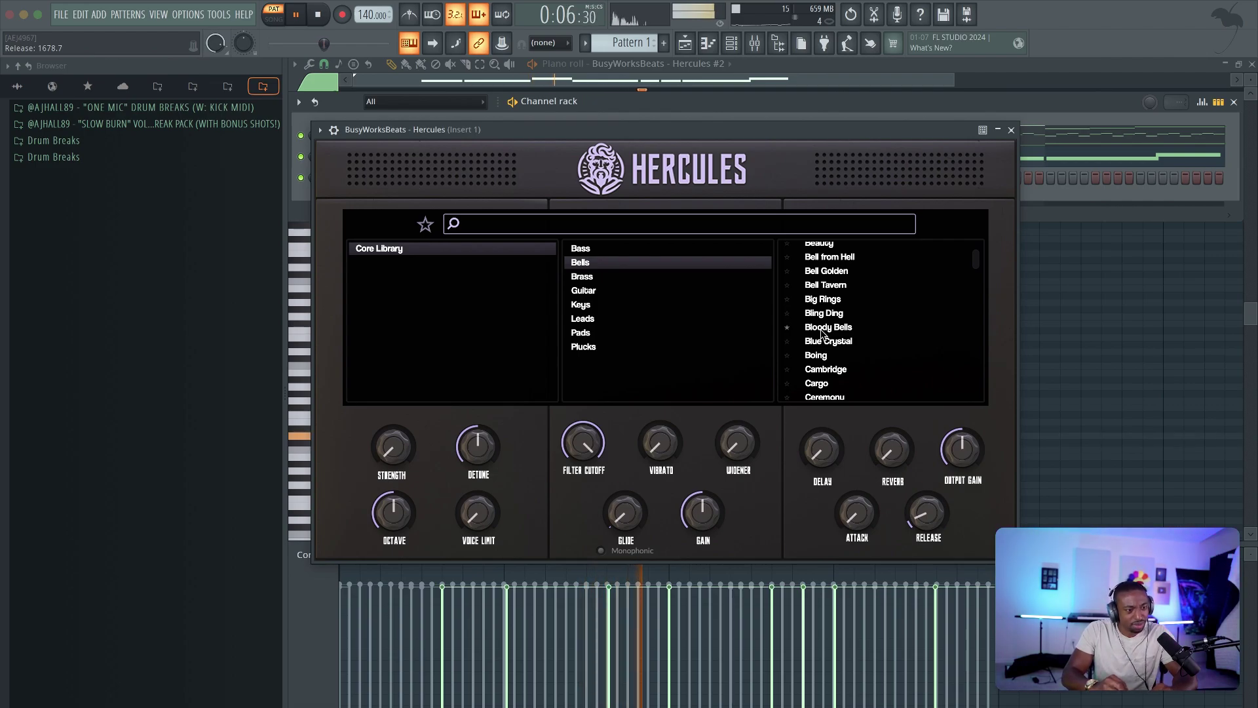
Reselect Bloody Bells, lengthen its Release, then stop playback and close Hercules.
{"action": "left_click", "coordinate": [822, 329]}
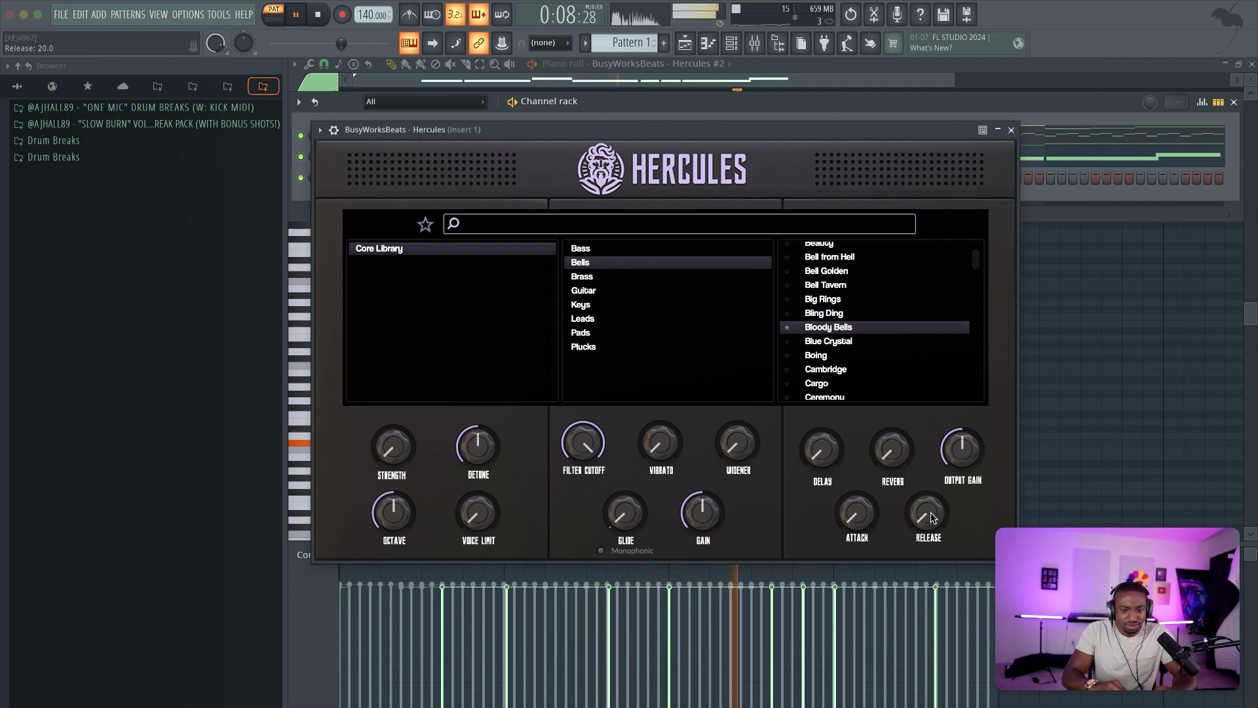
{"action": "left_click_drag", "start_coordinate": [922, 517], "coordinate": [922, 513]}
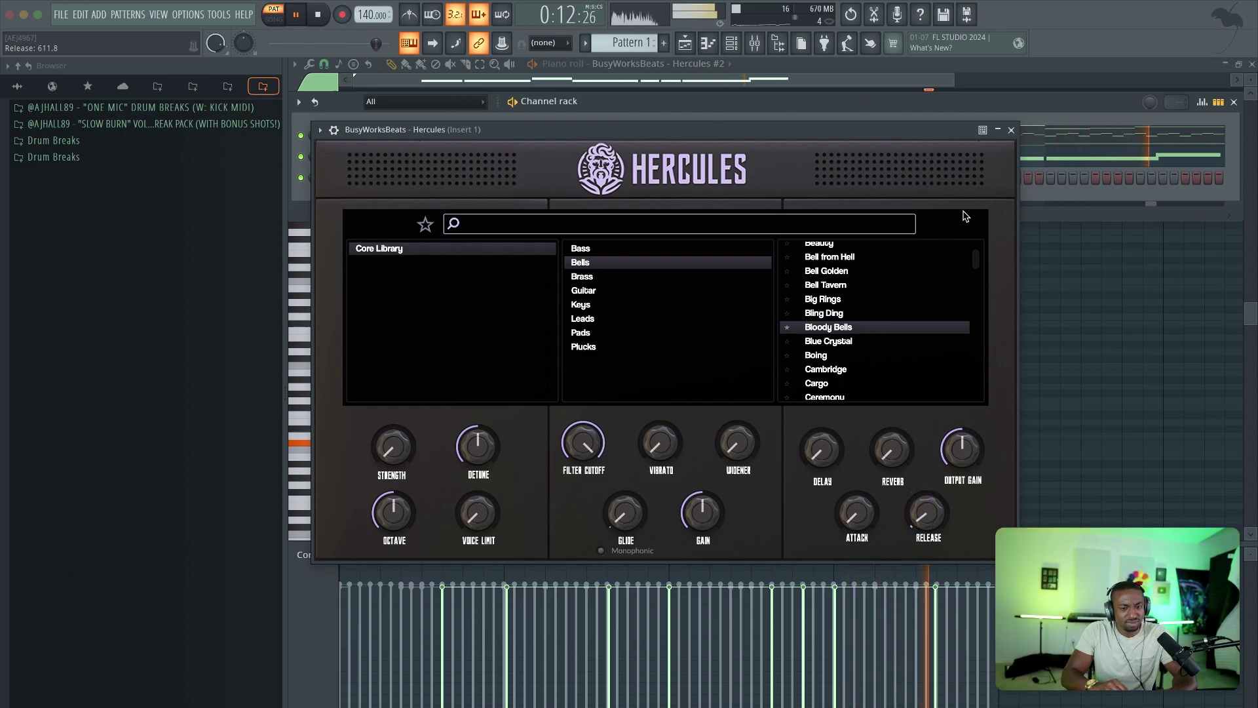
{"action": "key", "text": "space"}
{"action": "key", "text": "Escape"}
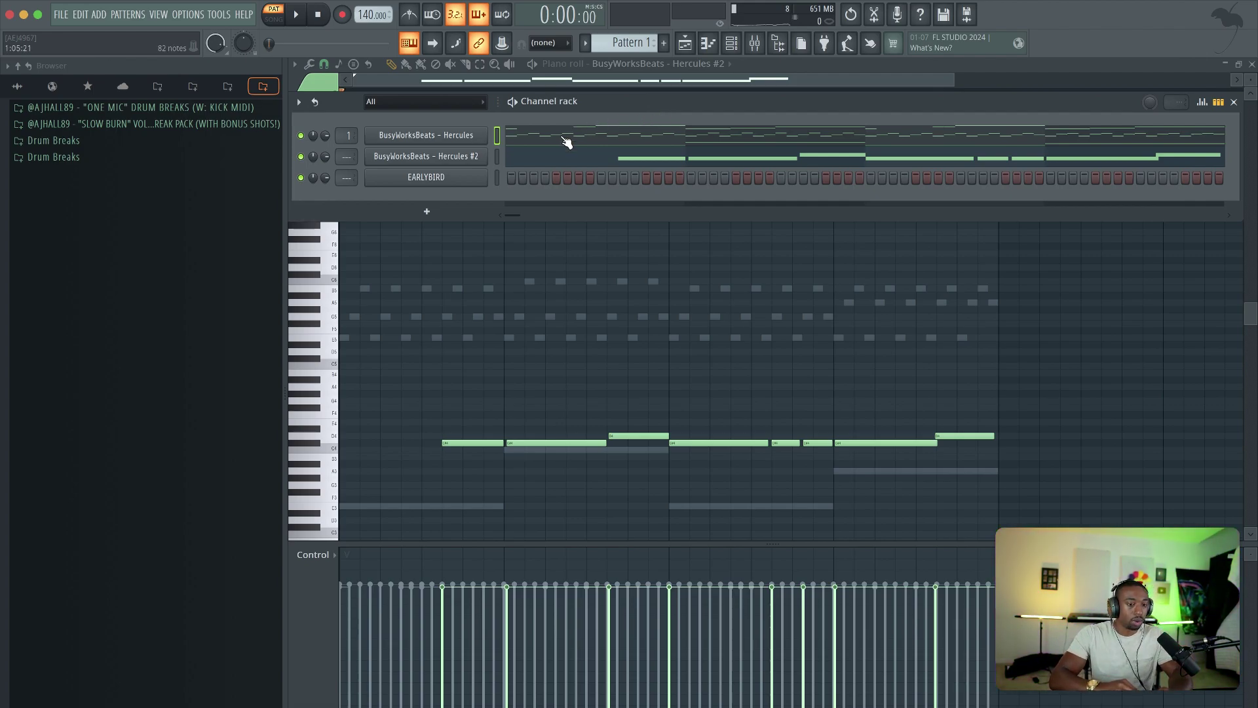
{"action": "scroll", "coordinate": [629, 40], "scroll_direction": "down", "scroll_amount": 1}
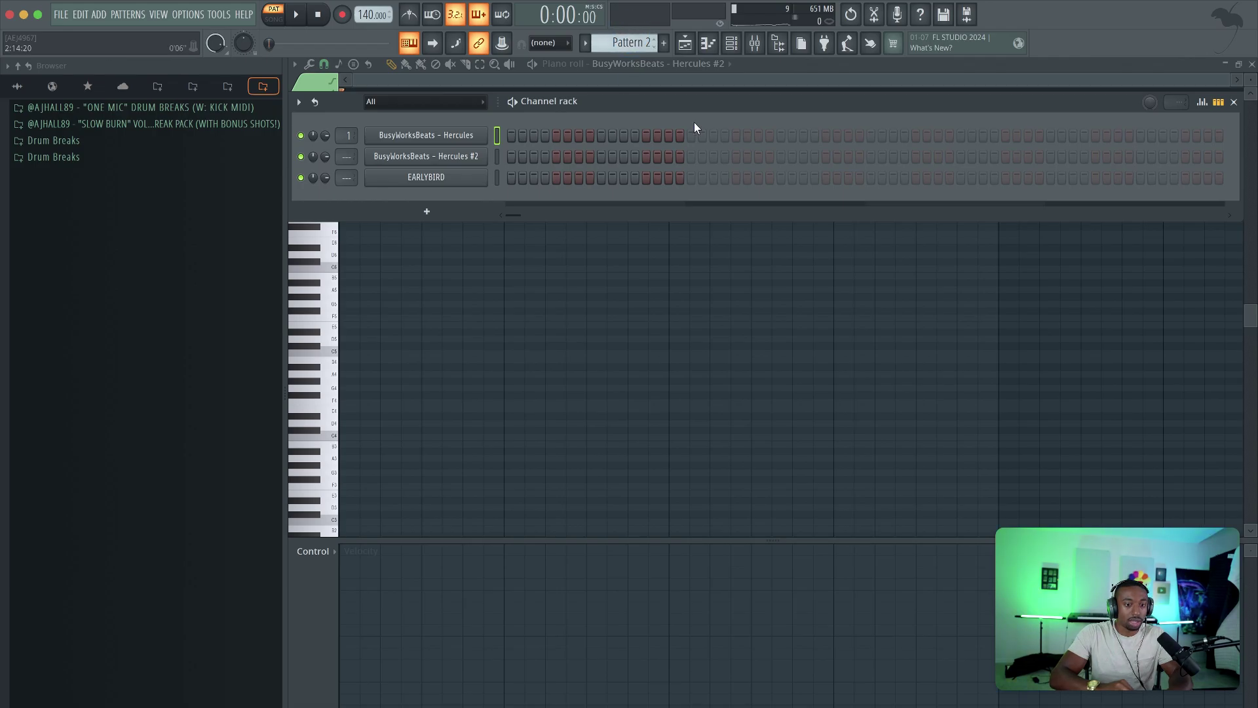
Open the Hercules channel's piano roll and bring up the chord progression generator (Alt+G).
{"action": "right_click", "coordinate": [484, 137]}
{"action": "left_click", "coordinate": [519, 137]}
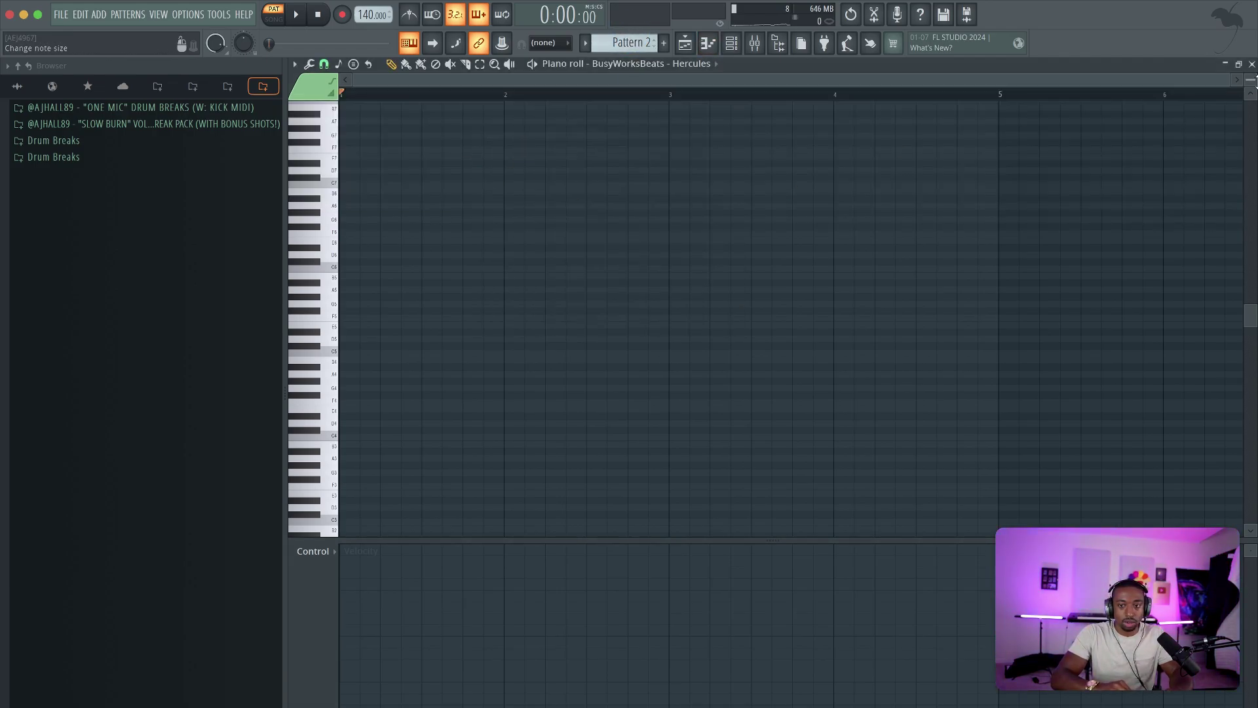
{"action": "scroll", "coordinate": [1250, 79], "scroll_direction": "up", "scroll_amount": 2}
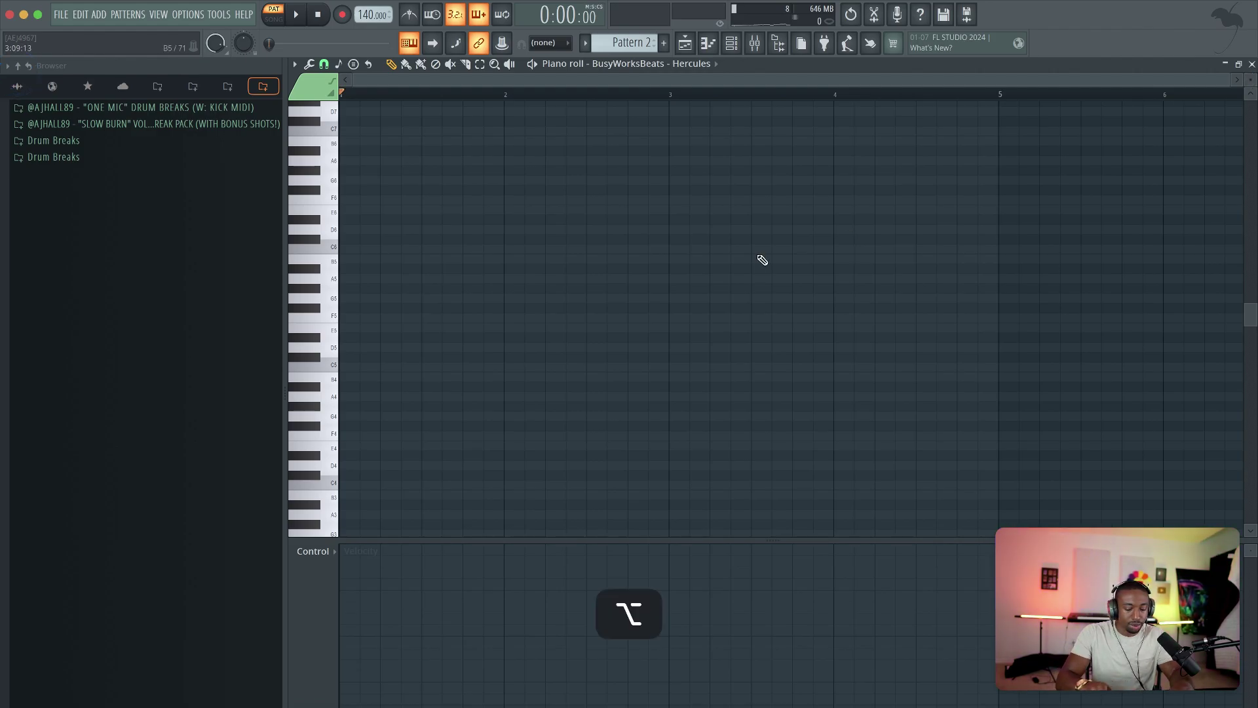
{"action": "key", "text": "alt+g"}
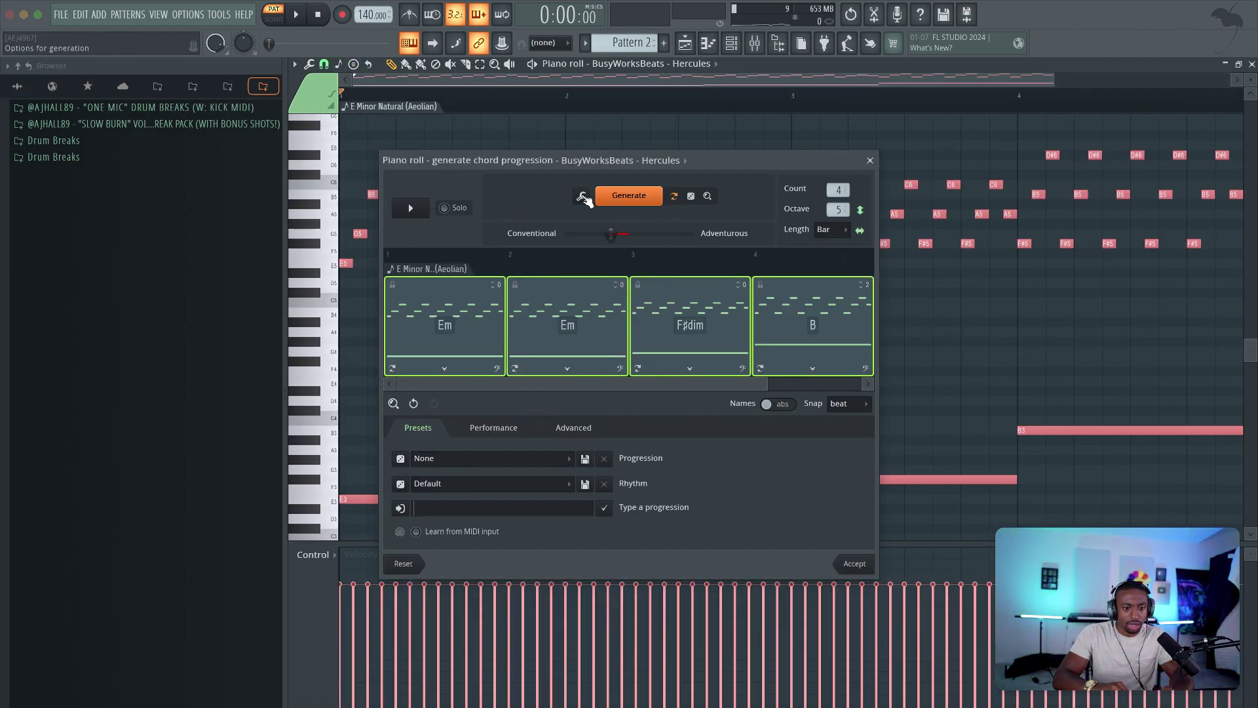
Reset the progression to C9, F7, B♭, B♭, audition it, and open the key and scale choices.
{"action": "left_click", "coordinate": [582, 196]}
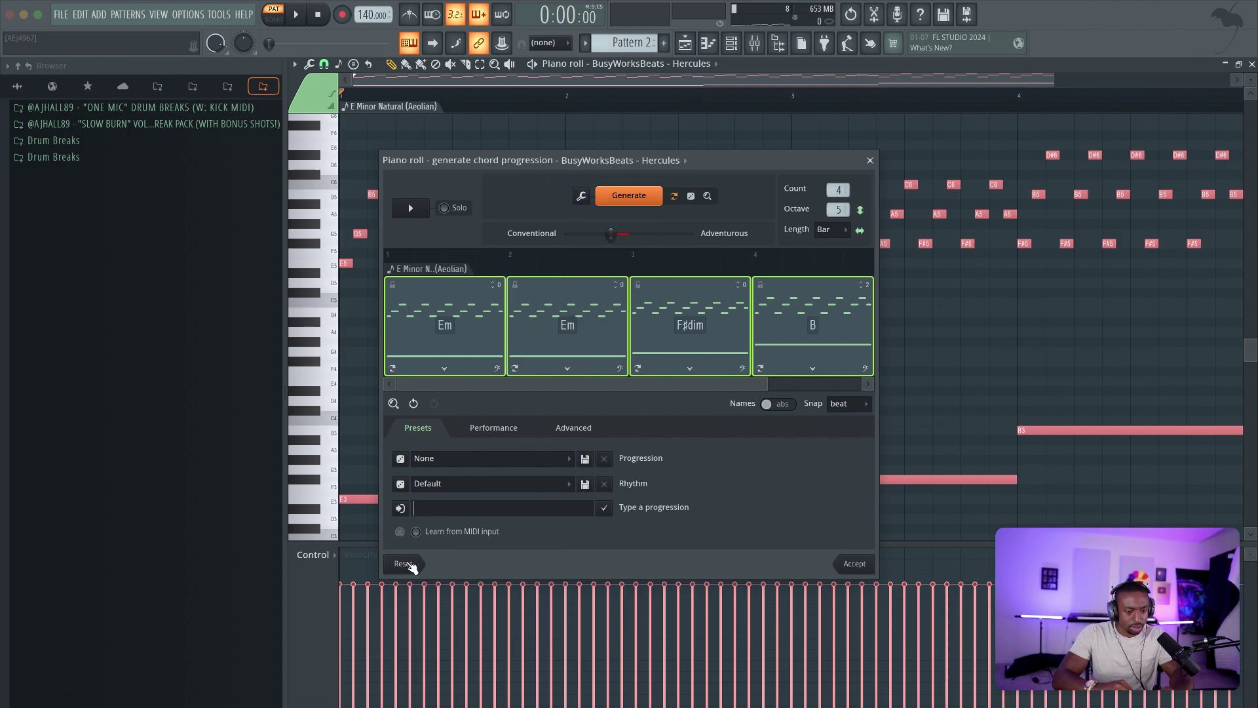
{"action": "left_click", "coordinate": [406, 564]}
{"action": "left_click", "coordinate": [709, 409]}
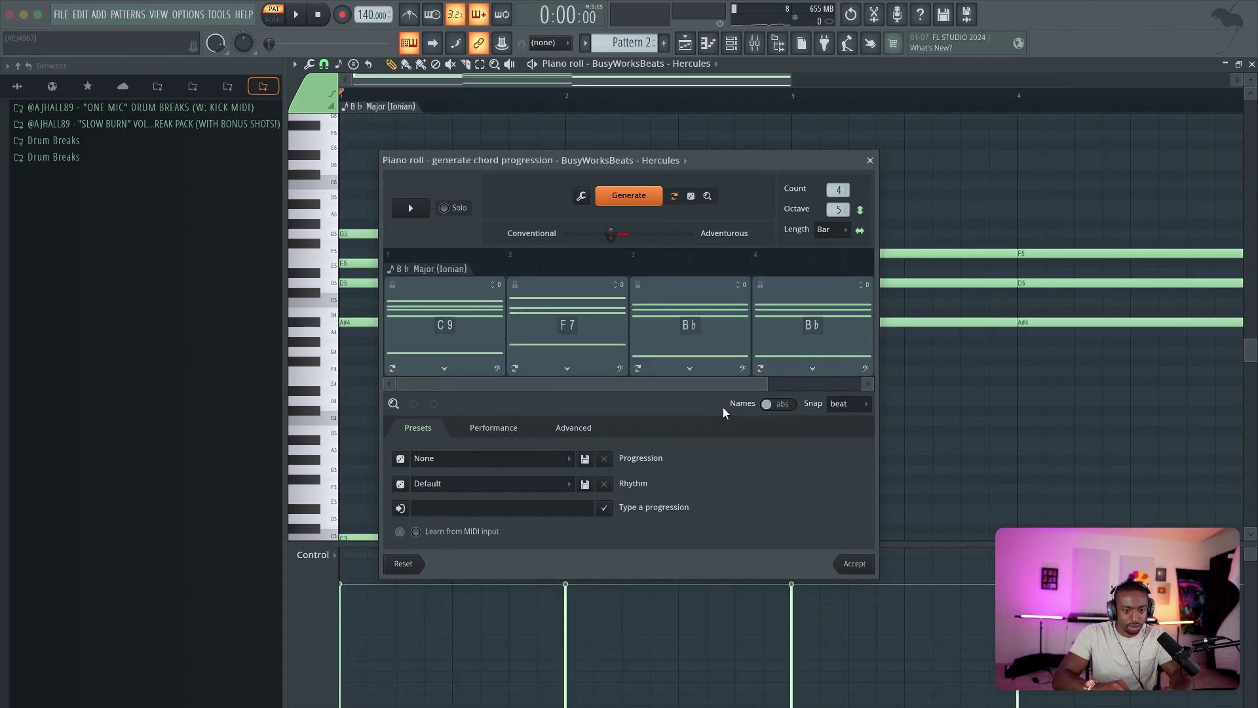
{"action": "key", "text": "space"}
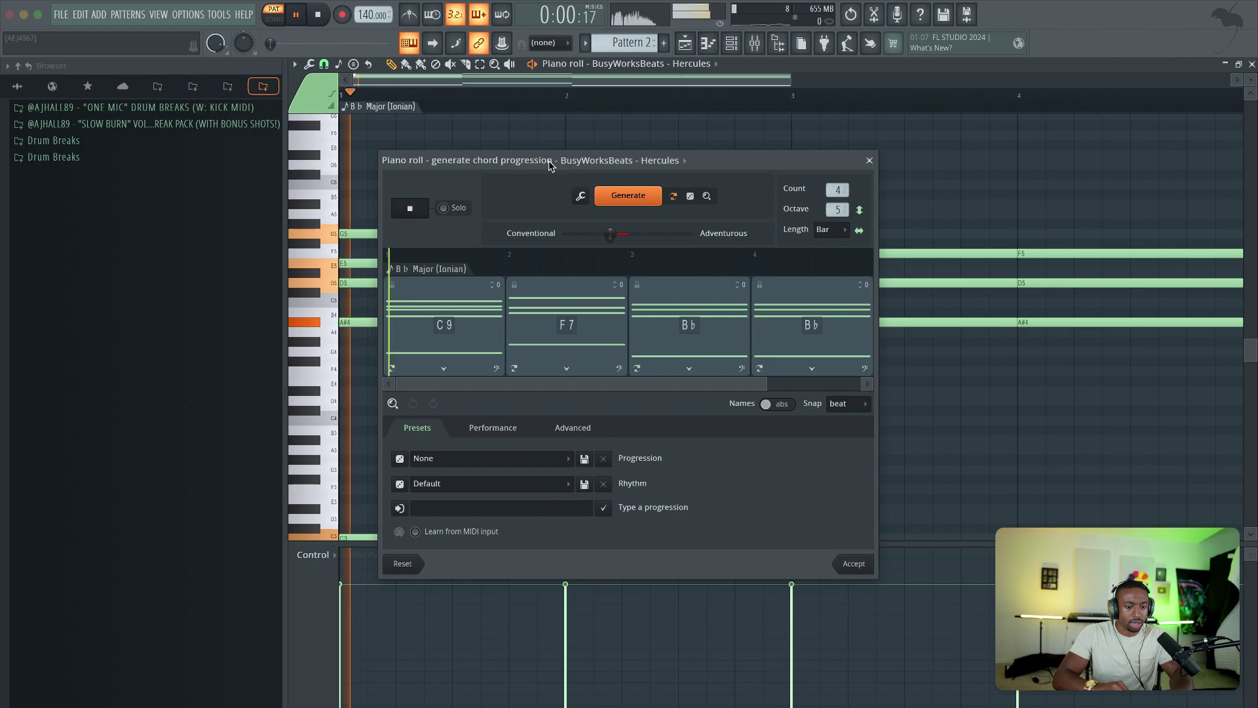
{"action": "key", "text": "space"}
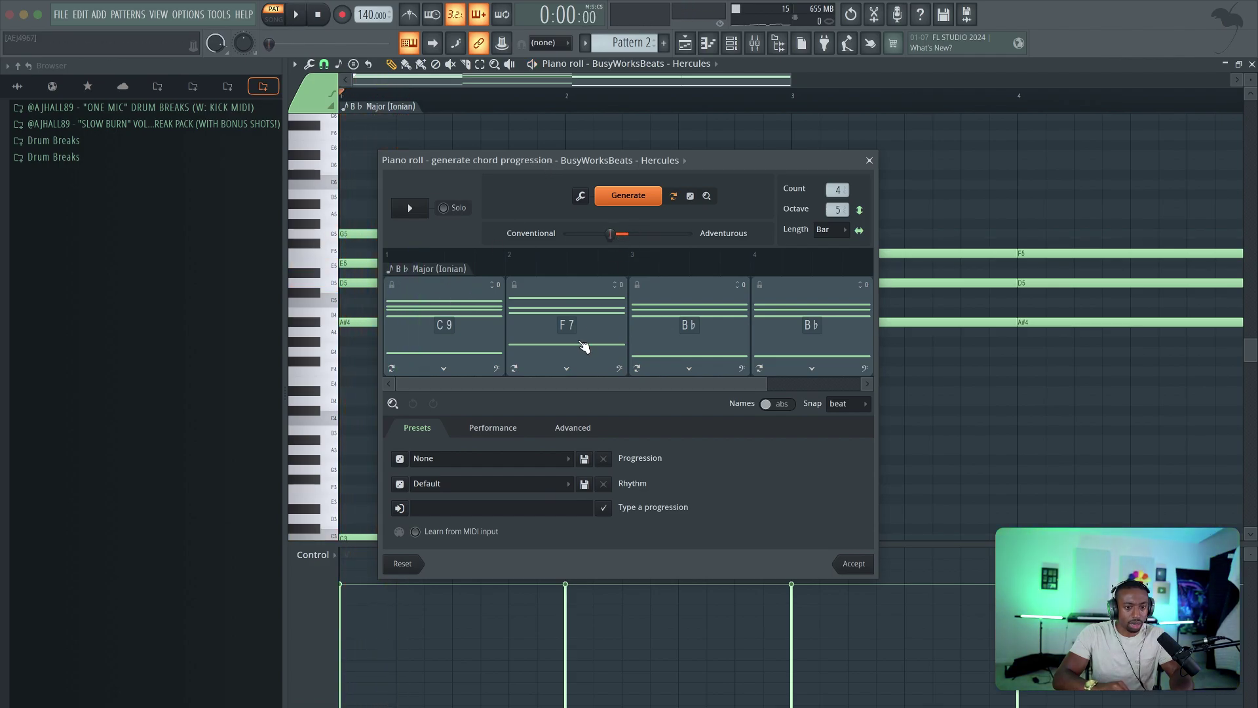
{"action": "left_click", "coordinate": [436, 272]}
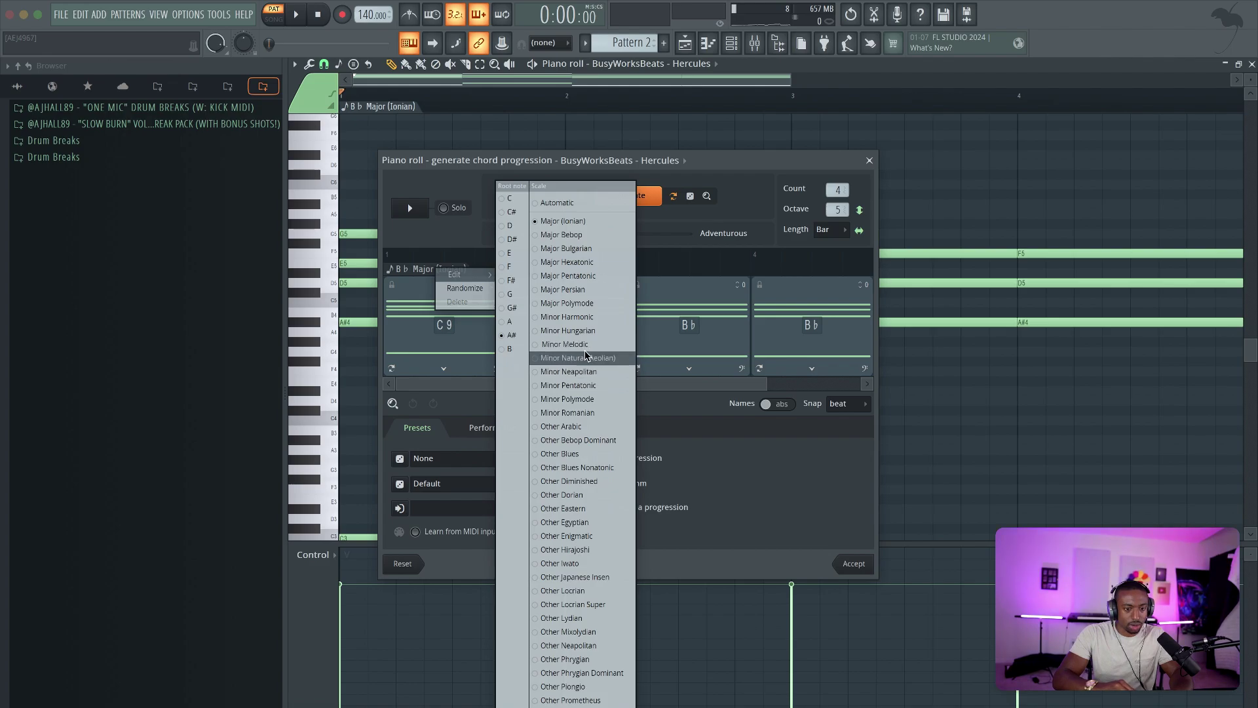
Set the root to C minor, generate a Cm, B♭, F, Cm progression and audition it.
{"action": "left_click", "coordinate": [514, 200]}
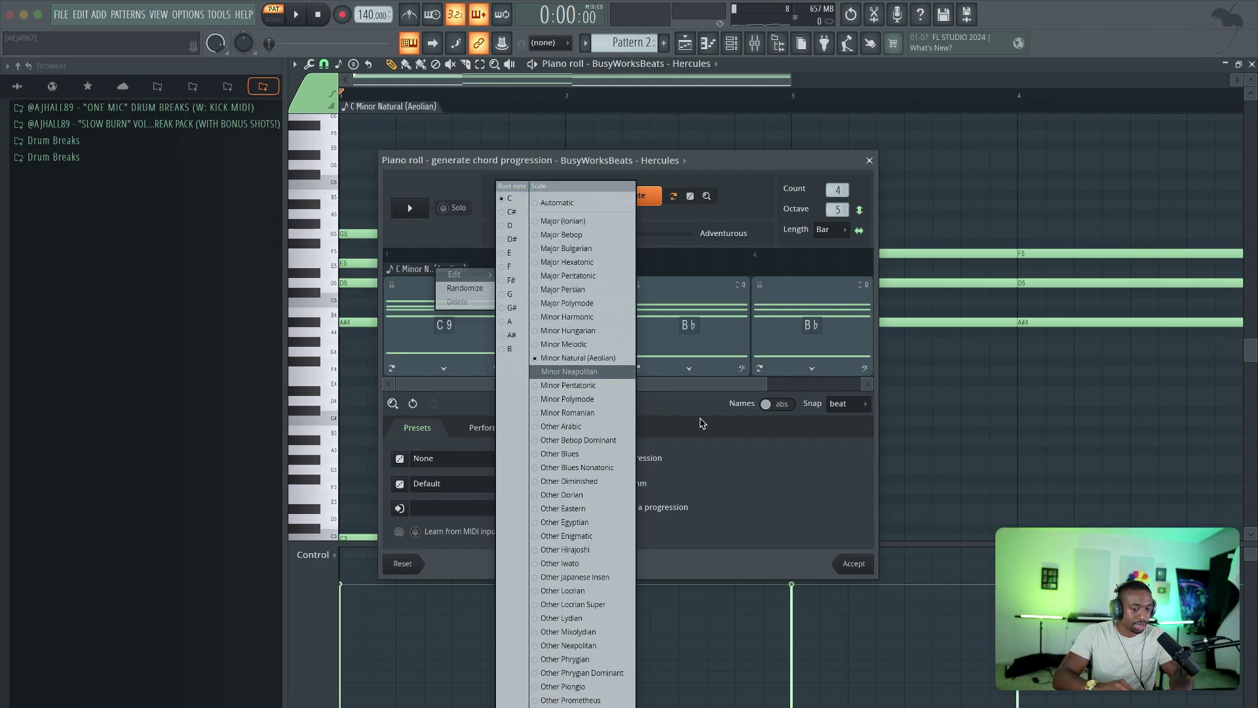
{"action": "left_click", "coordinate": [580, 358]}
{"action": "left_click", "coordinate": [638, 206]}
{"action": "key", "text": "space"}
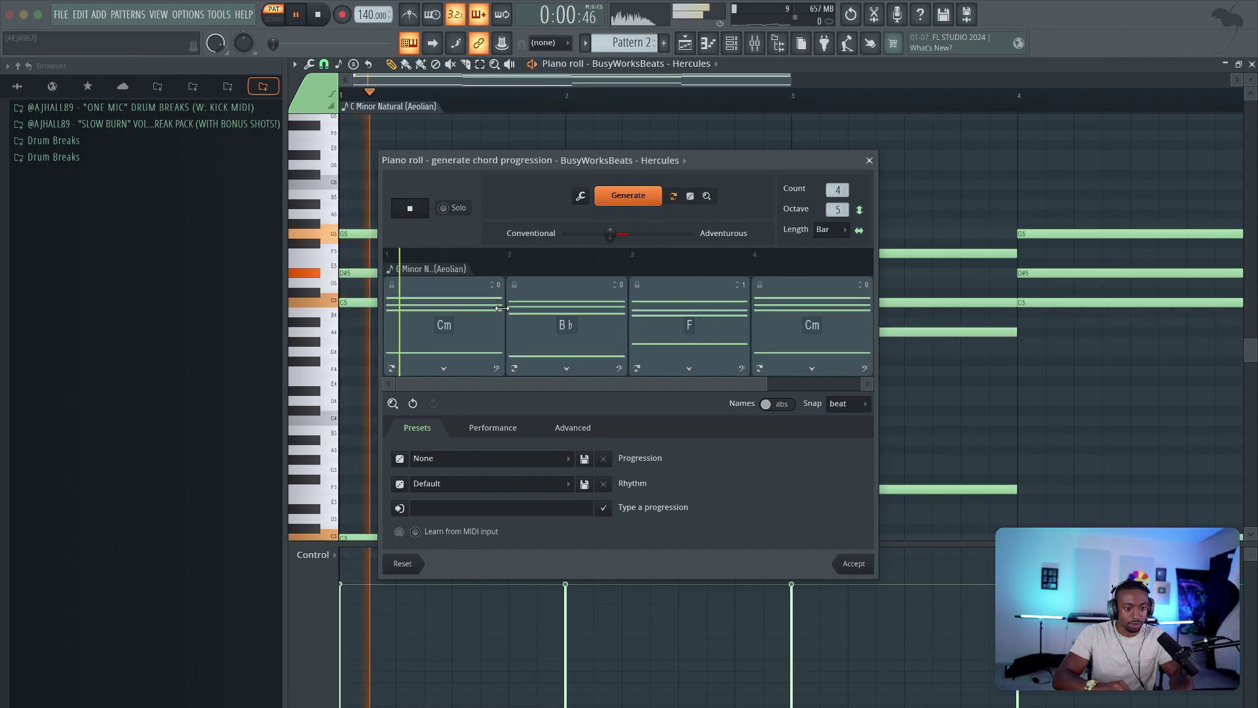
{"action": "key", "text": "space"}
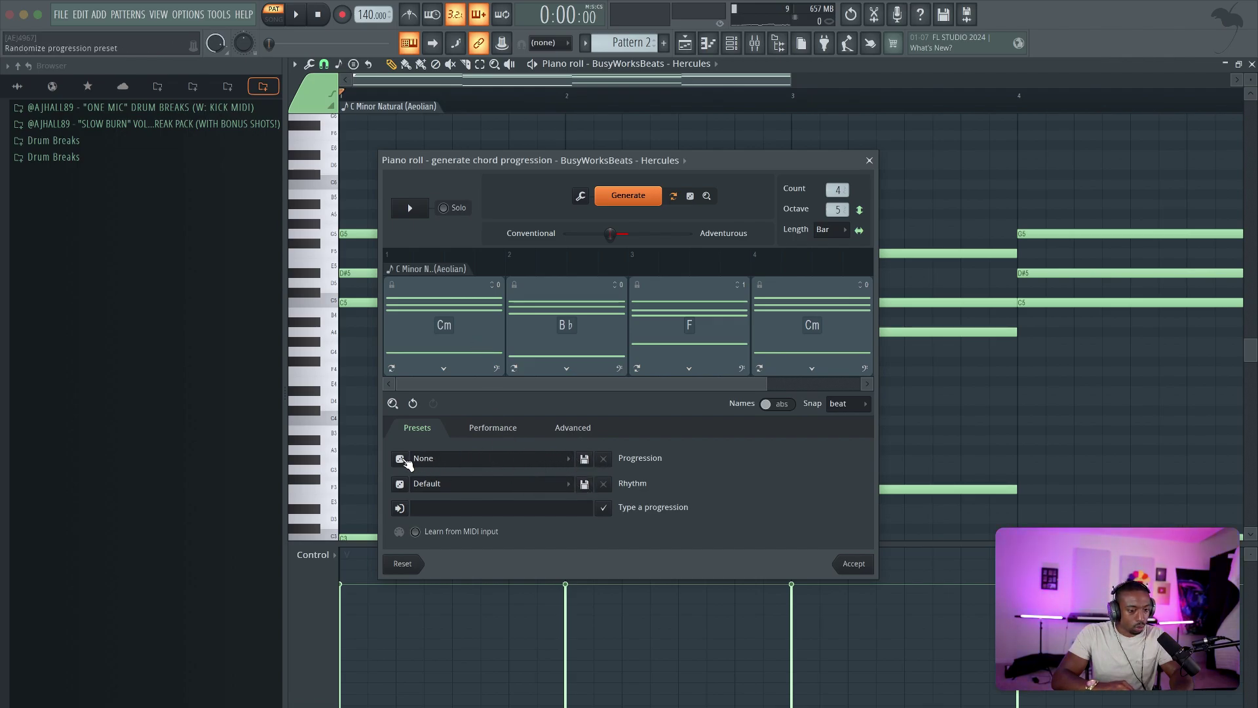
Randomize rhythm and progression while playing until landing on Celestial chords with Shuffle 3.
{"action": "left_click", "coordinate": [400, 484]}
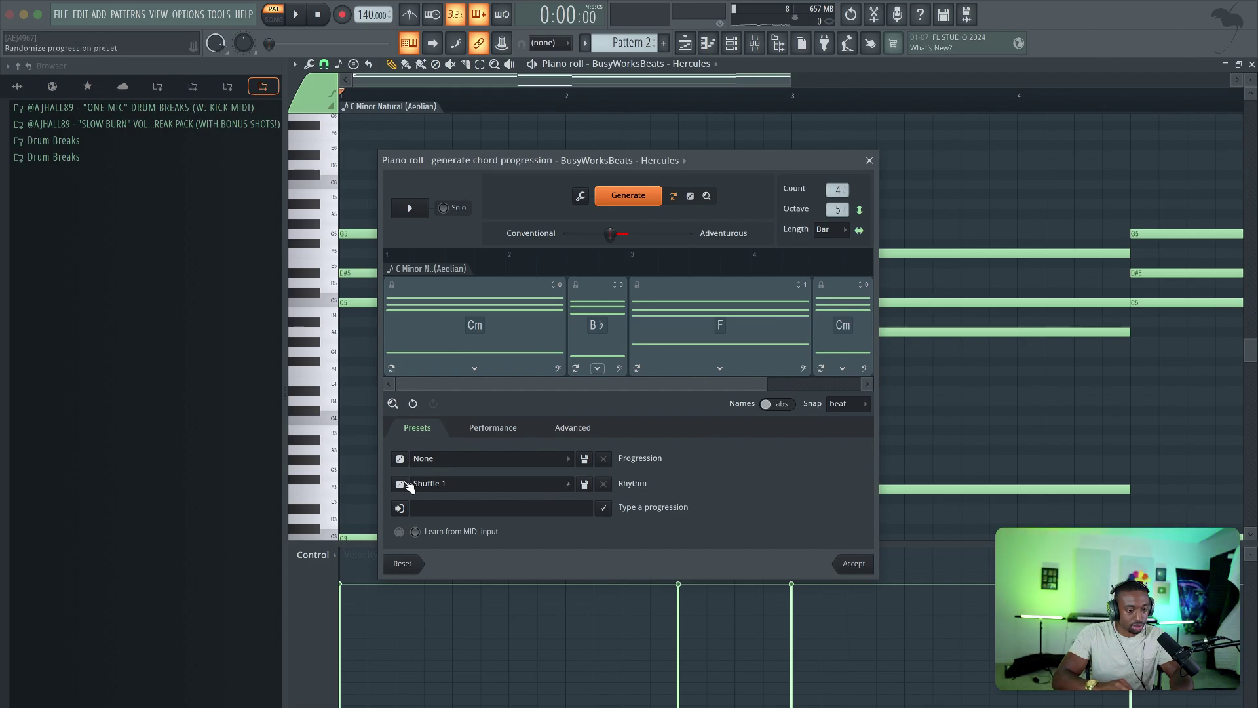
{"action": "key", "text": "space"}
{"action": "left_click", "coordinate": [400, 483]}
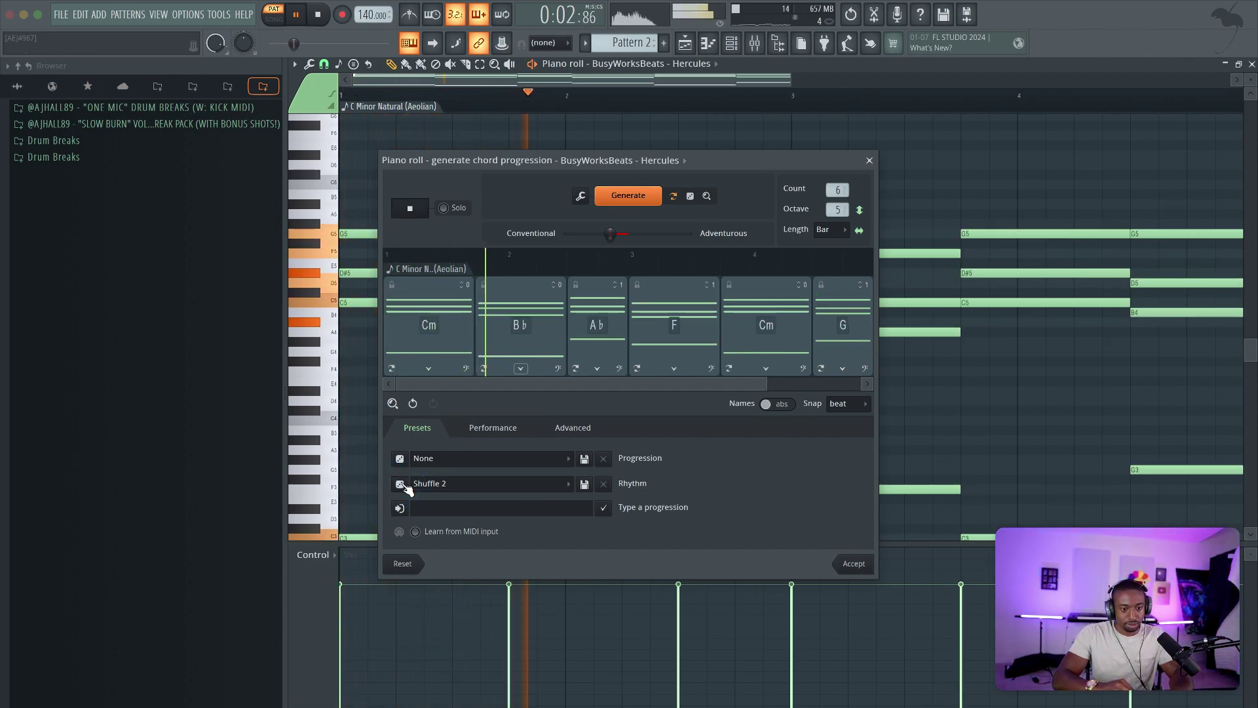
{"action": "left_click", "coordinate": [400, 484]}
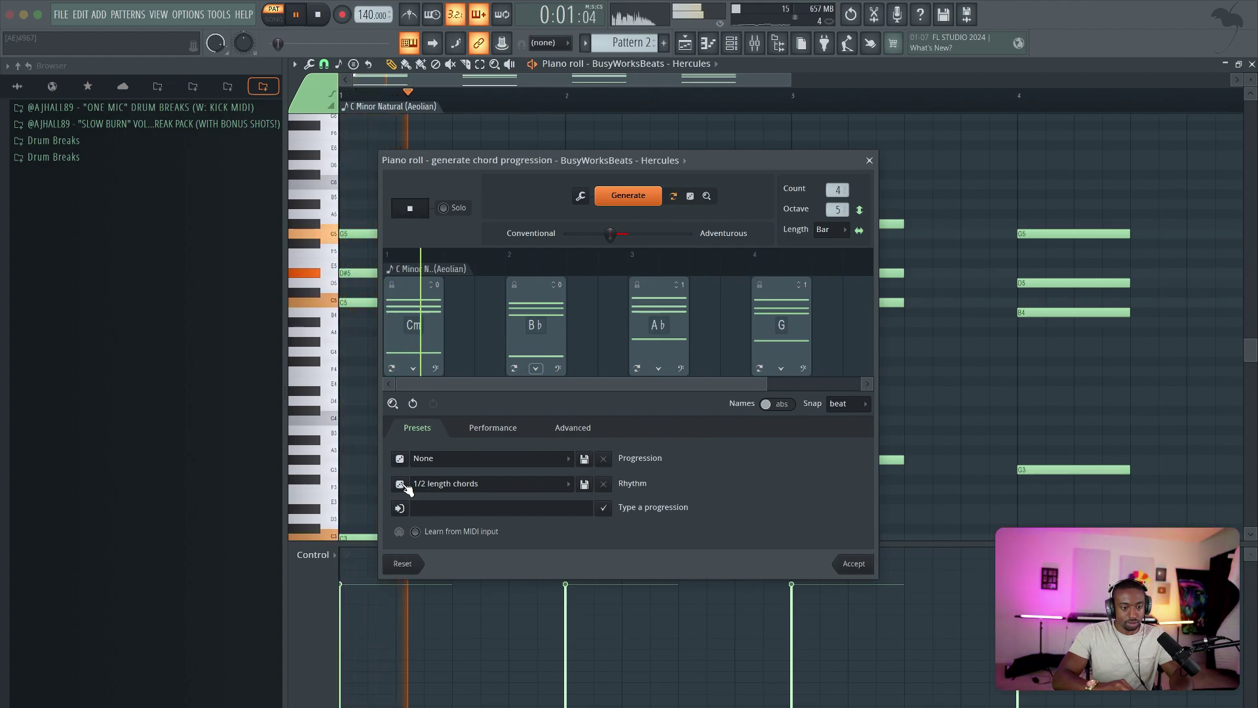
{"action": "left_click", "coordinate": [400, 484]}
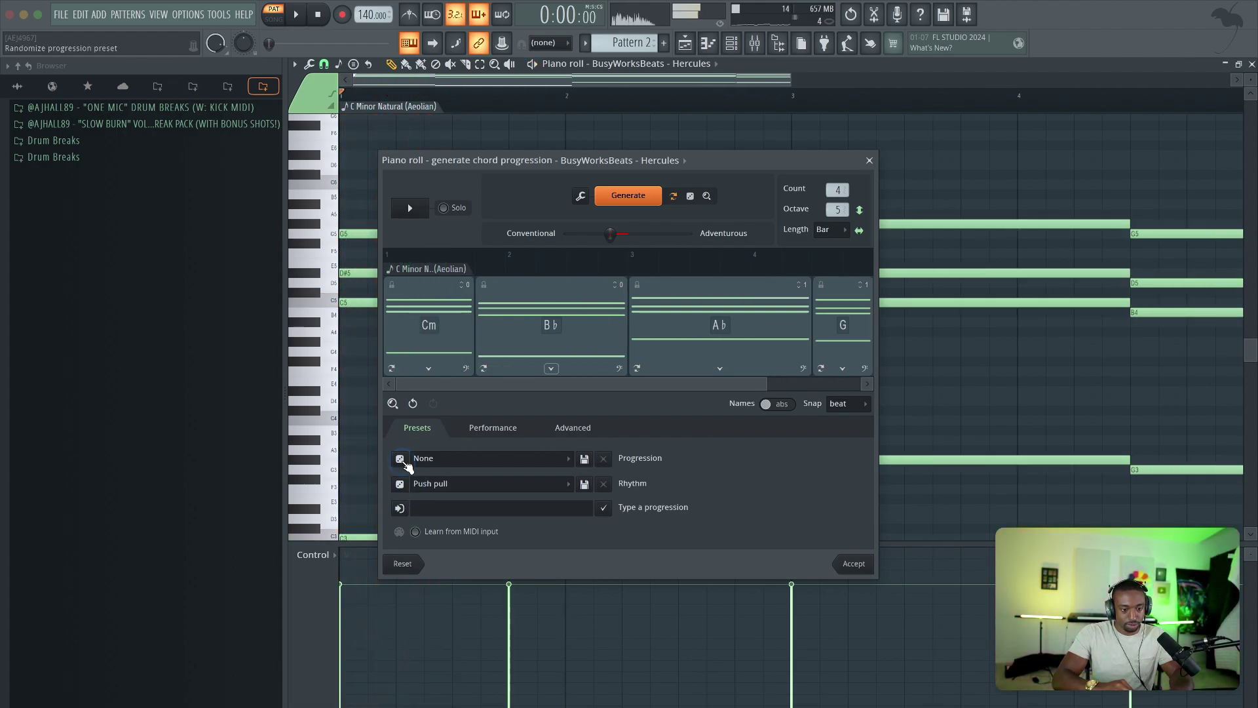
{"action": "left_click", "coordinate": [399, 458]}
{"action": "left_click", "coordinate": [400, 484]}
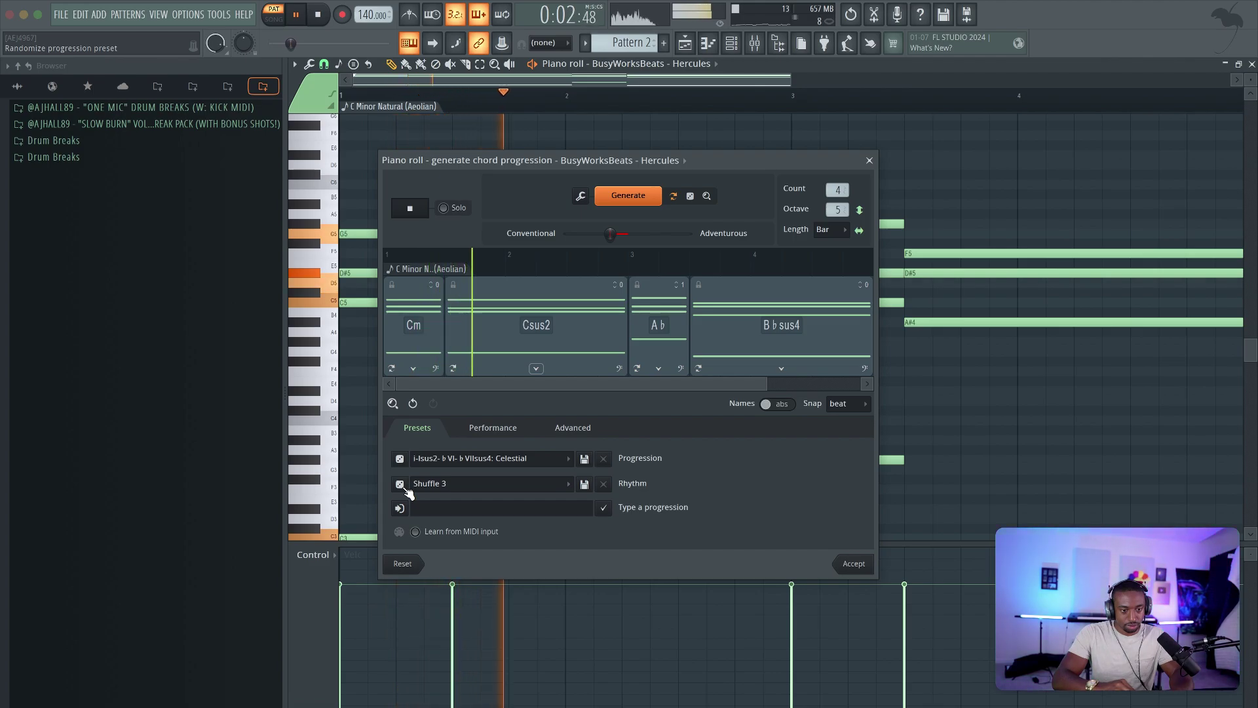
{"action": "key", "text": "space"}
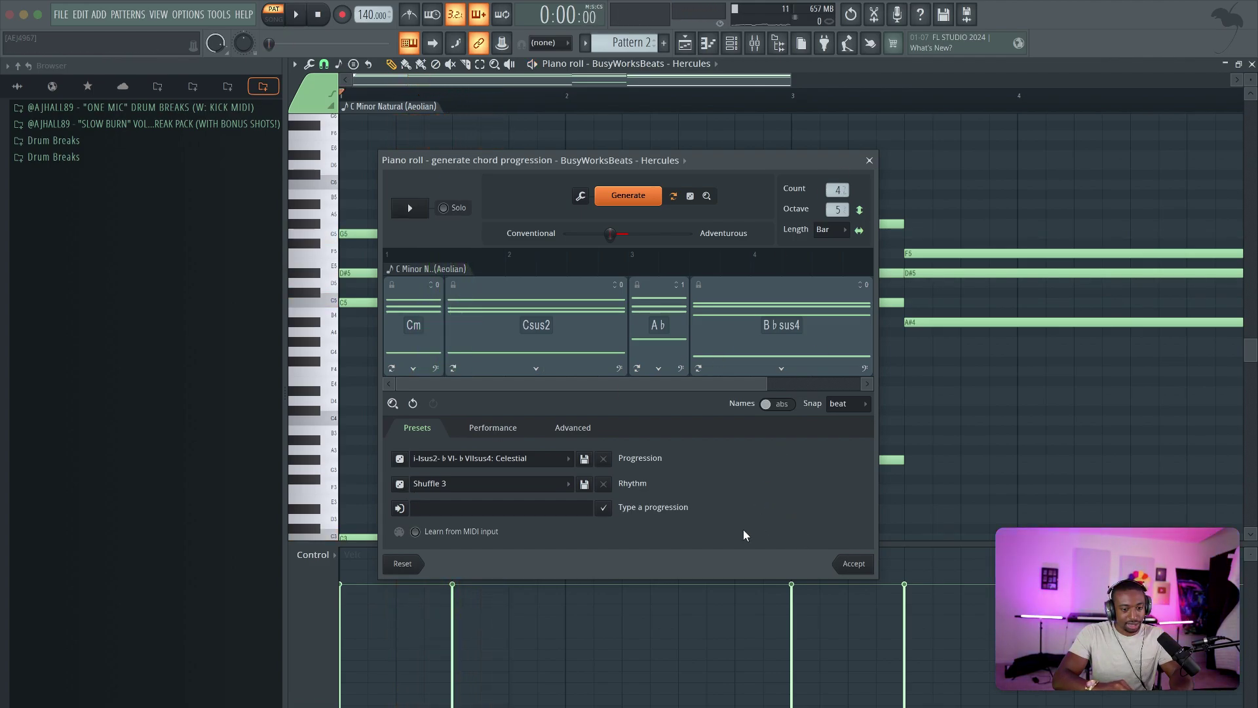
Accept the progression into Pattern 2, glance at Hercules in the channel rack, then deselect the notes.
{"action": "left_click", "coordinate": [854, 563]}
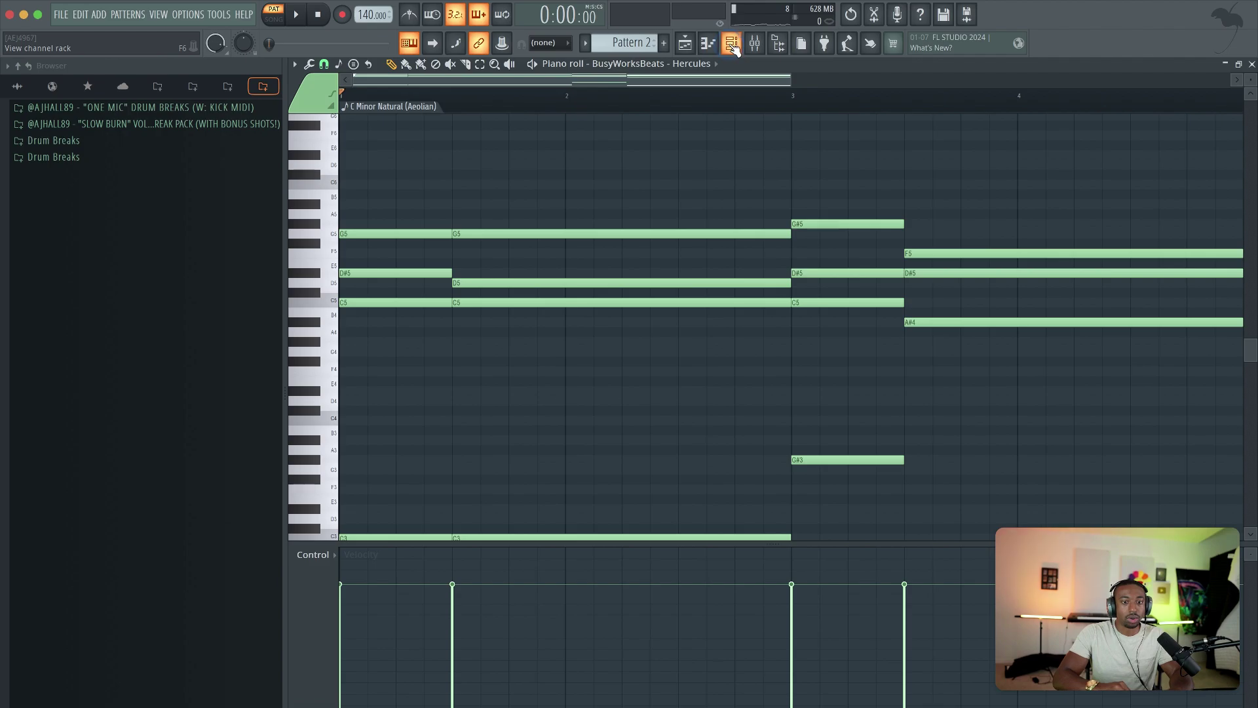
{"action": "left_click", "coordinate": [731, 41]}
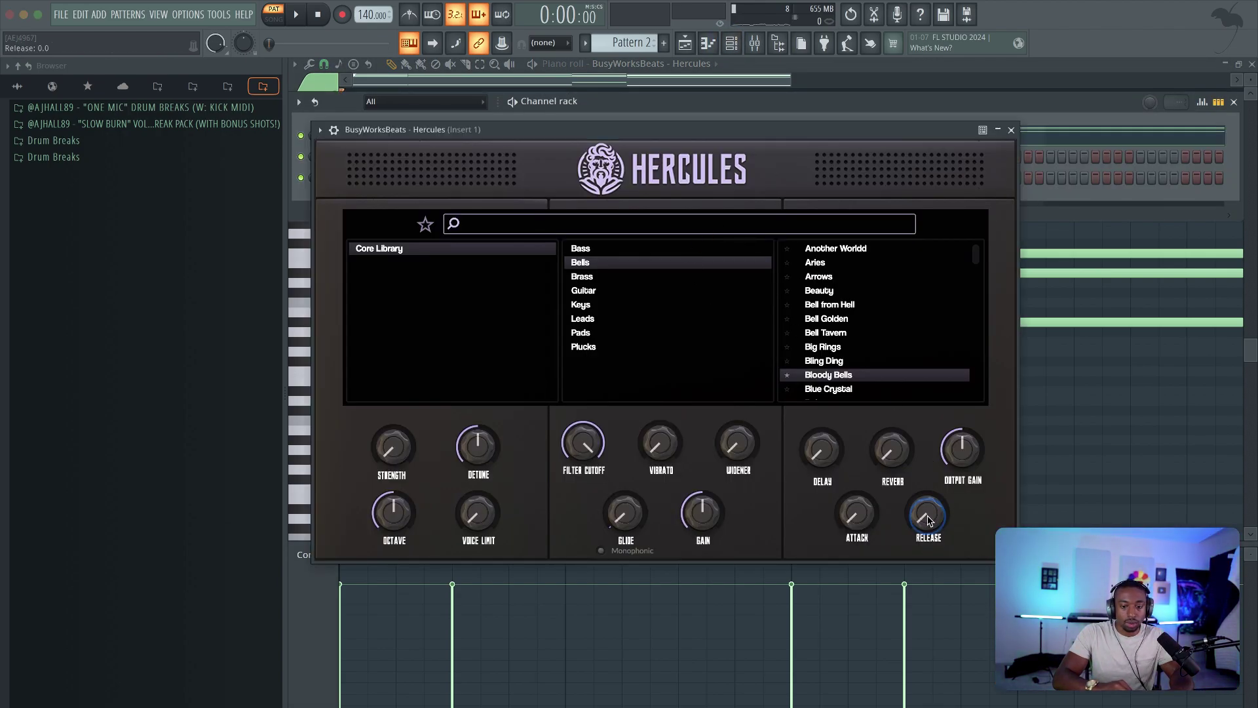
{"action": "key", "text": "Escape"}
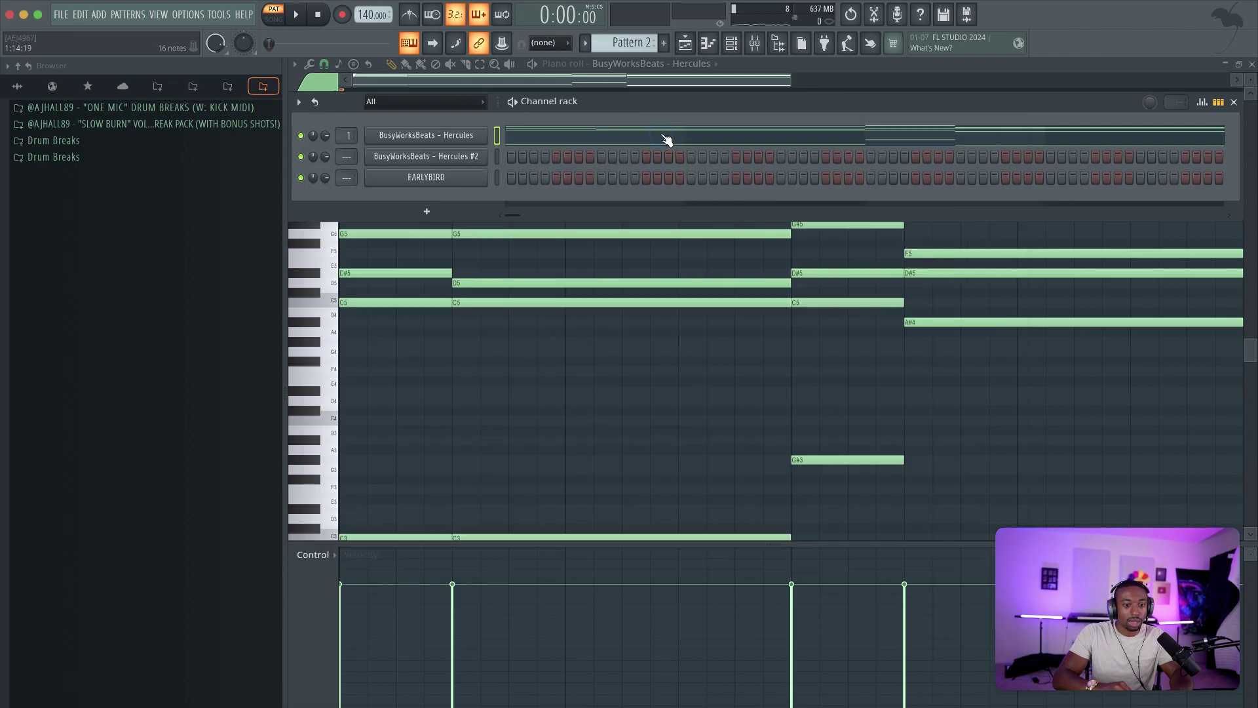
{"action": "key", "text": "Escape"}
{"action": "left_click", "coordinate": [585, 258]}
{"action": "scroll", "coordinate": [580, 265], "scroll_direction": "down", "scroll_amount": 2}
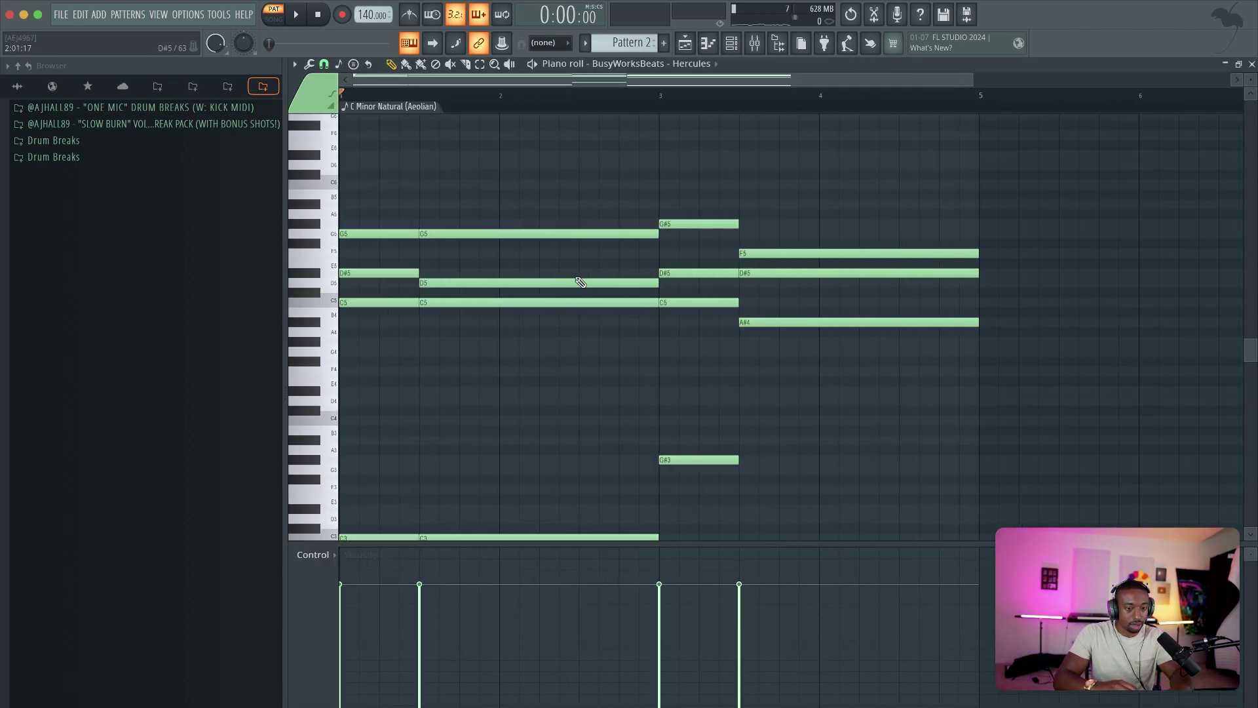
{"action": "scroll", "coordinate": [577, 277], "scroll_direction": "up", "scroll_amount": 2}
Regenerate an eight-chord Cm–Gsus4–A♭–Fsus2 progression with the Floating preset and Random 1 rhythm, auditioning it.
{"action": "key", "text": "alt+h"}
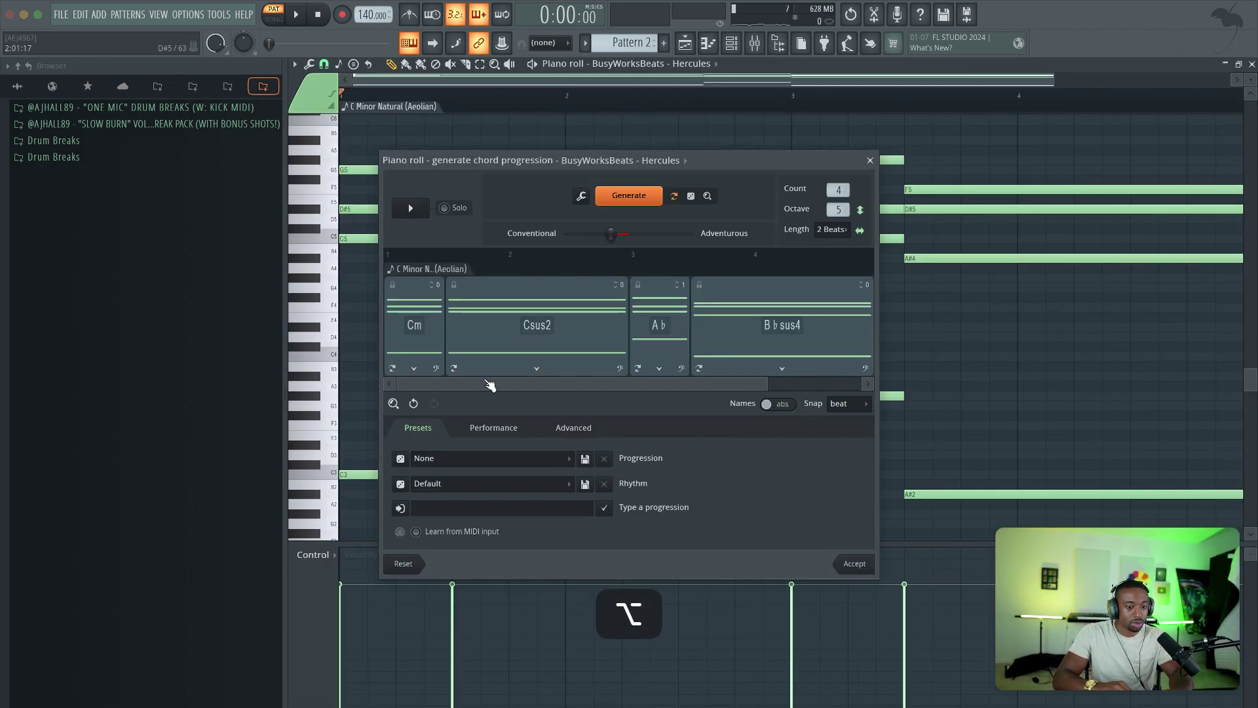
{"action": "left_click", "coordinate": [402, 459]}
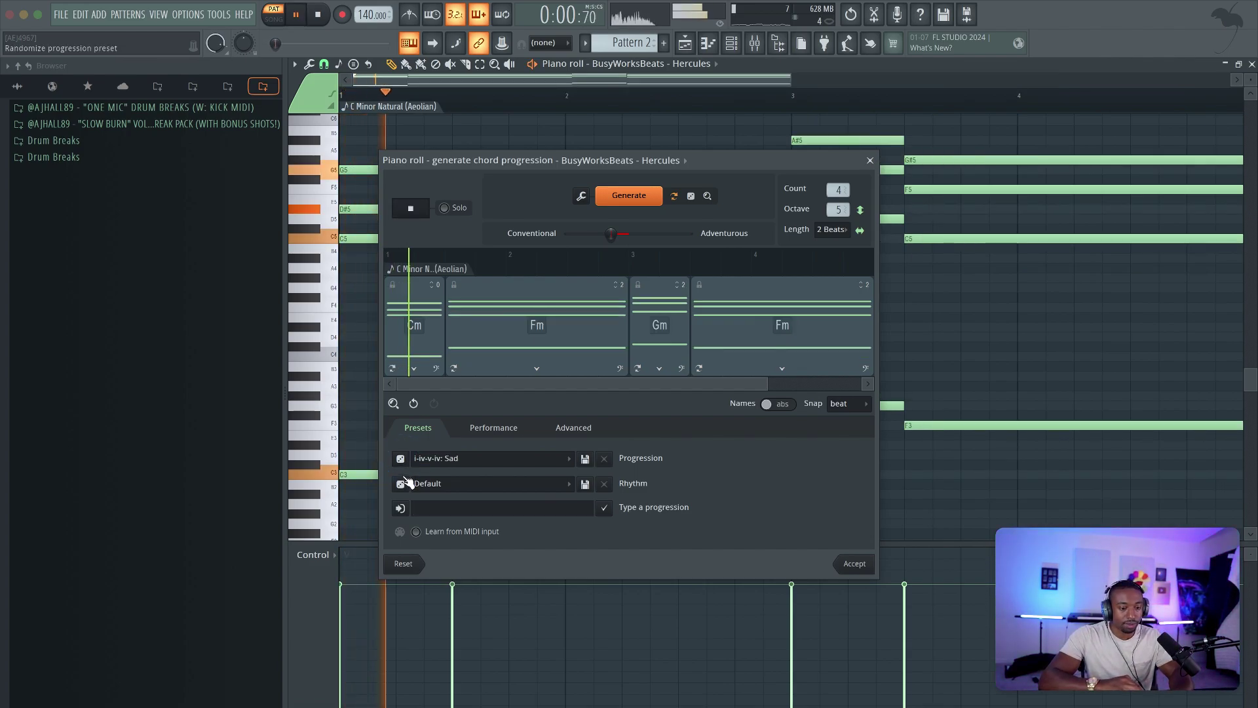
{"action": "left_click", "coordinate": [402, 459]}
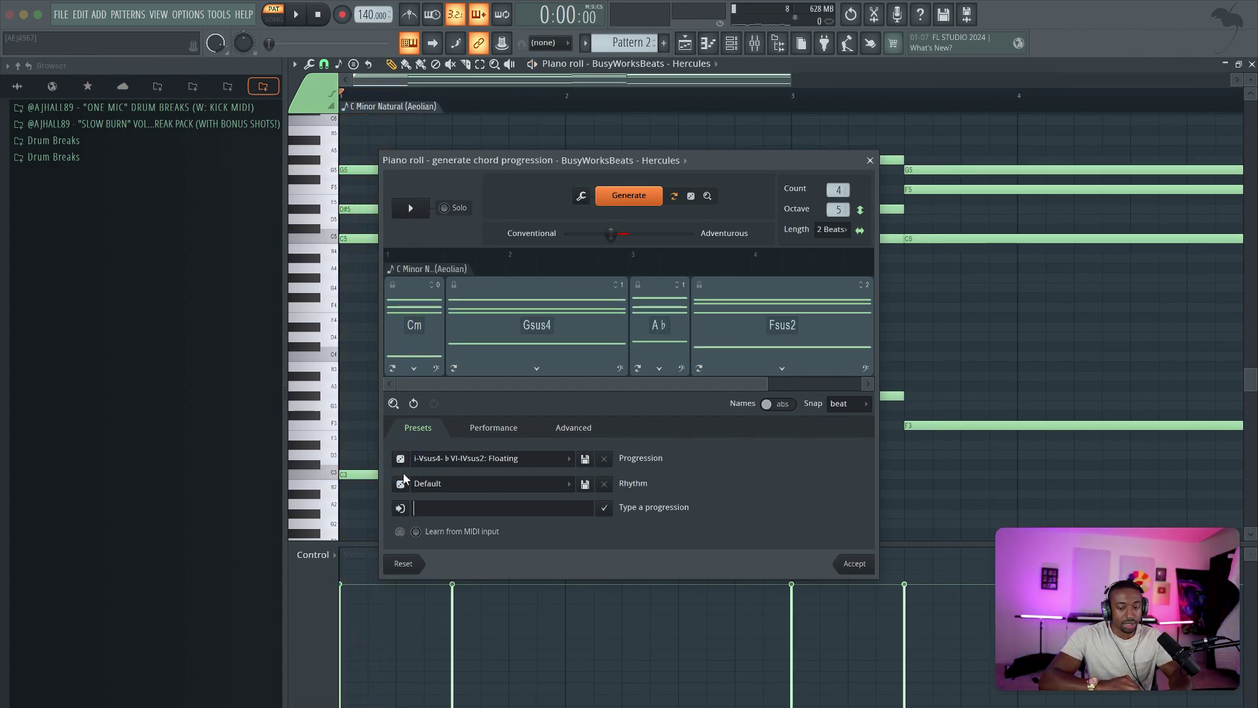
{"action": "left_click", "coordinate": [401, 484]}
{"action": "key", "text": "space"}
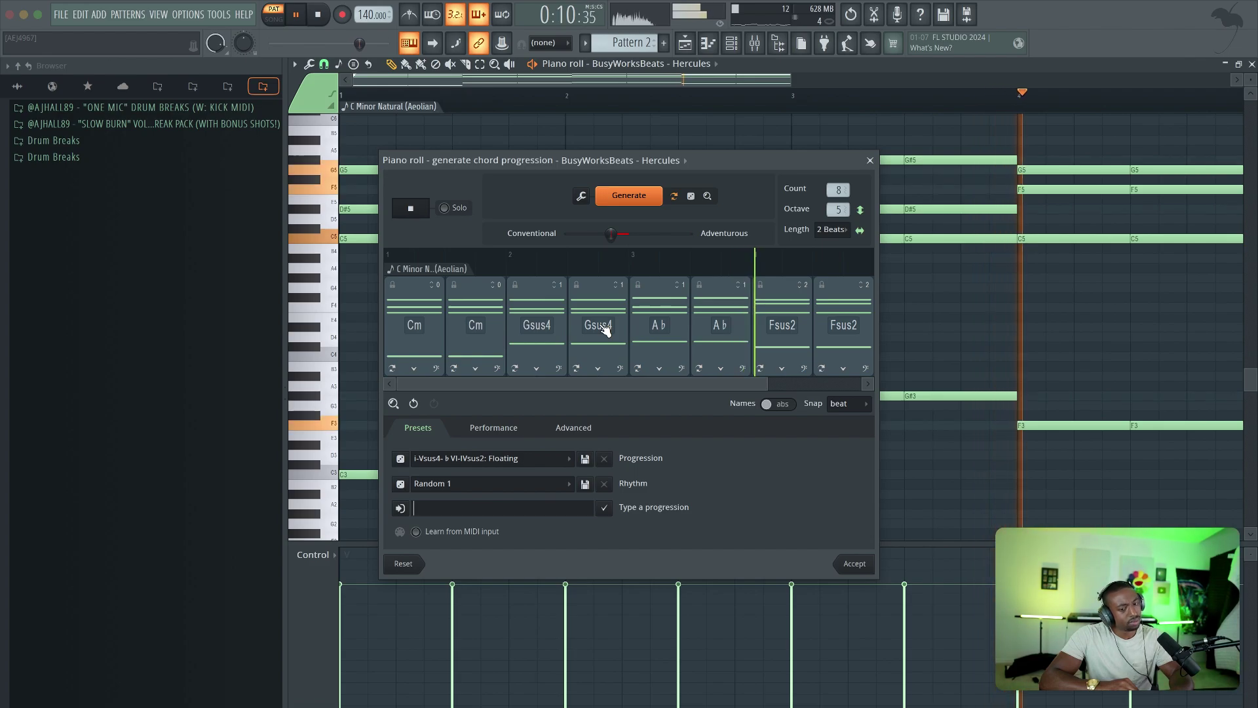
{"action": "key", "text": "space"}
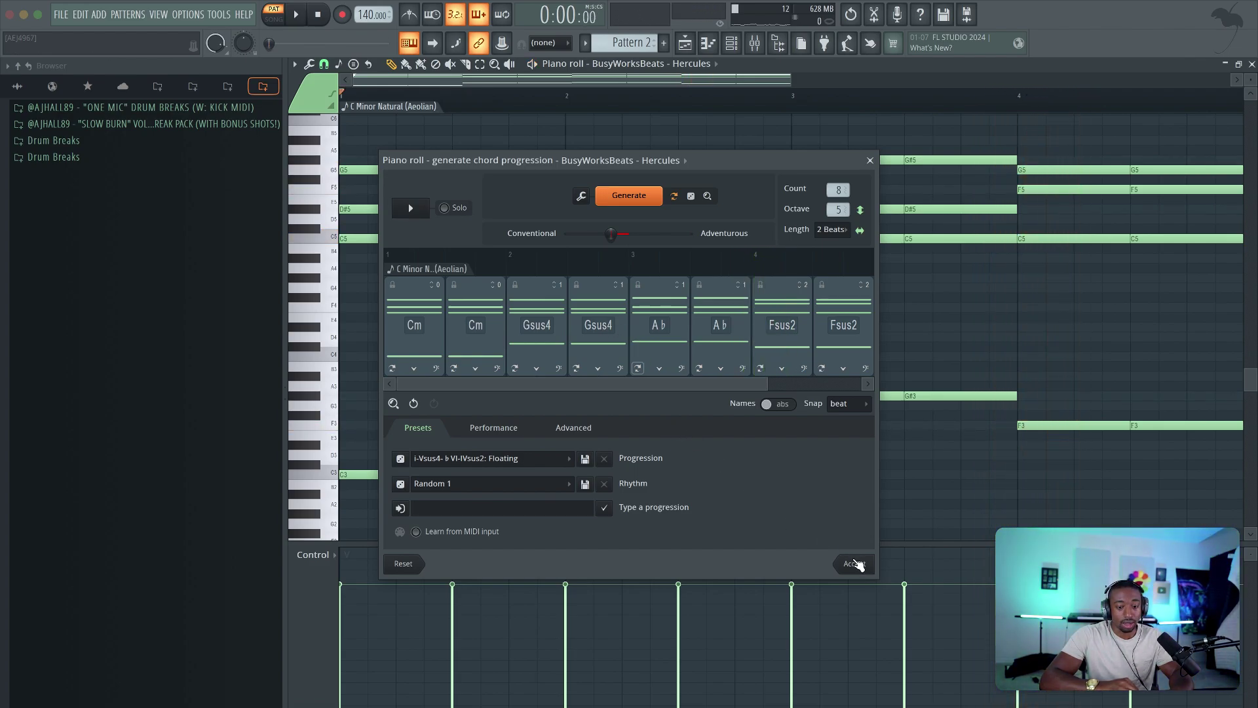
Accept the progression, reopen the generator and inspect the first Cm chord's options.
{"action": "key", "text": "Return"}
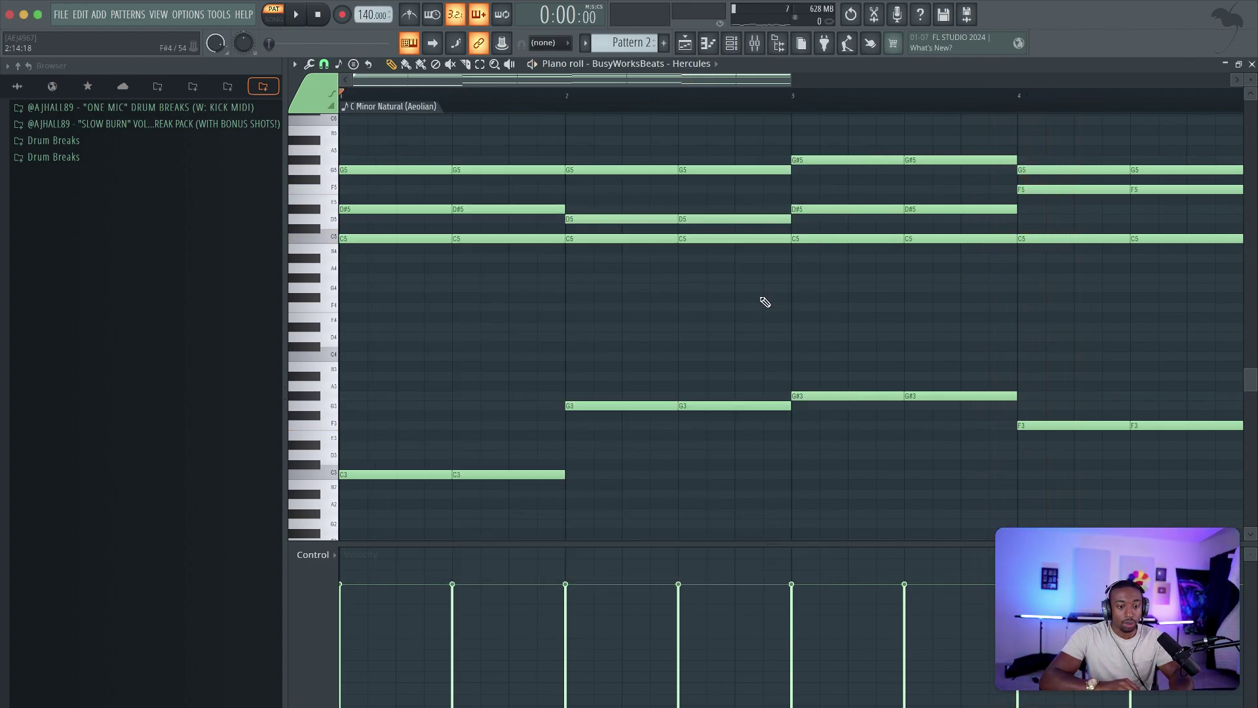
{"action": "key", "text": "alt+k"}
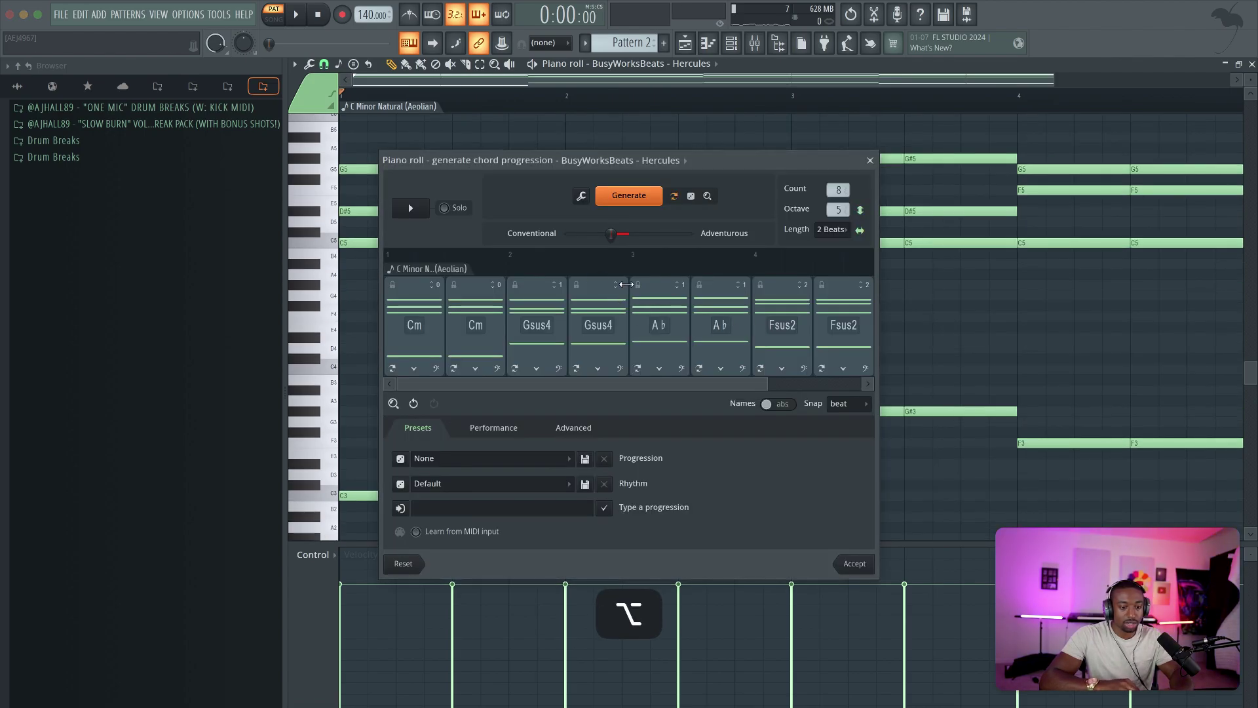
{"action": "right_click", "coordinate": [424, 322]}
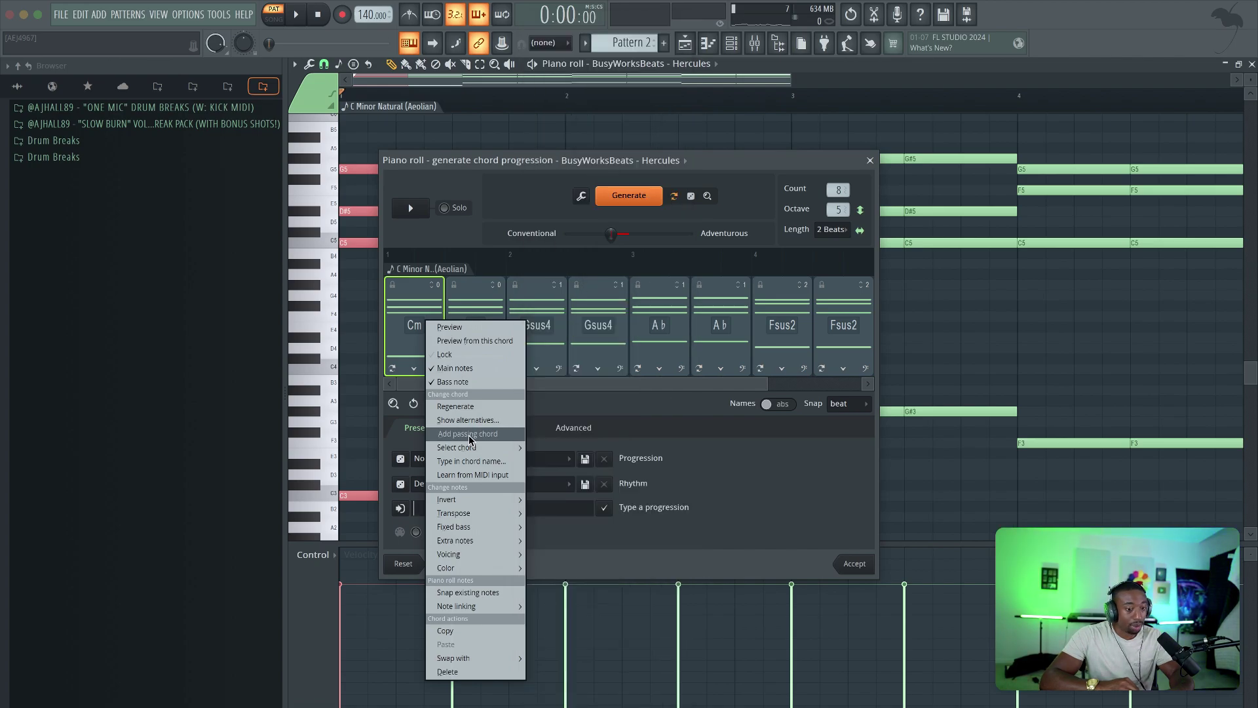
{"action": "left_click", "coordinate": [619, 433]}
Insert an A♭/C passing chord after the second Cm, making a nine-chord progression.
{"action": "right_click", "coordinate": [464, 327]}
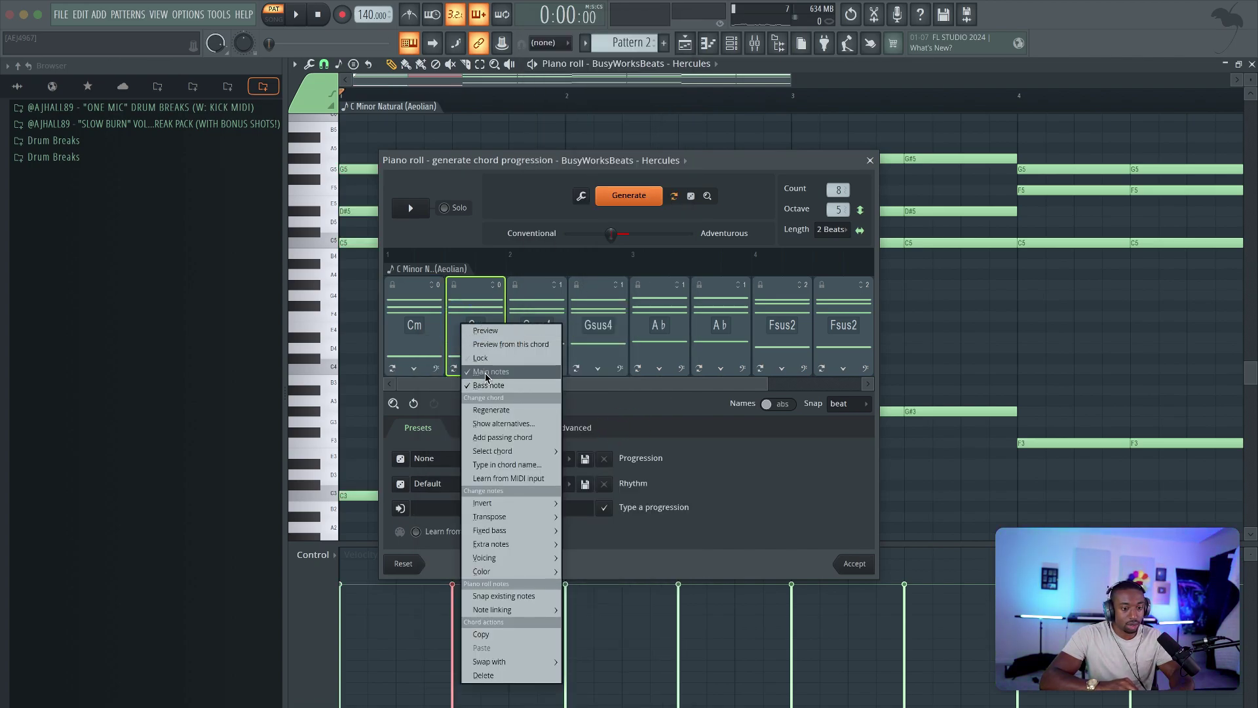
{"action": "left_click", "coordinate": [507, 437]}
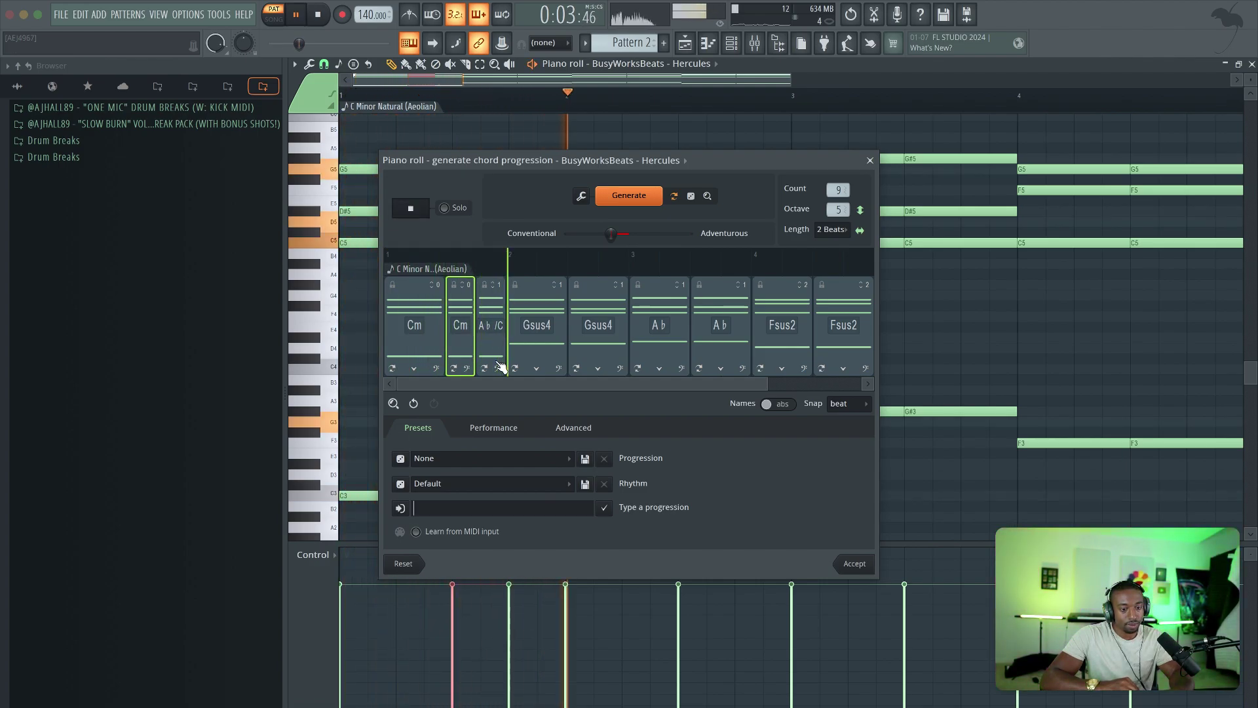
{"action": "key", "text": "space"}
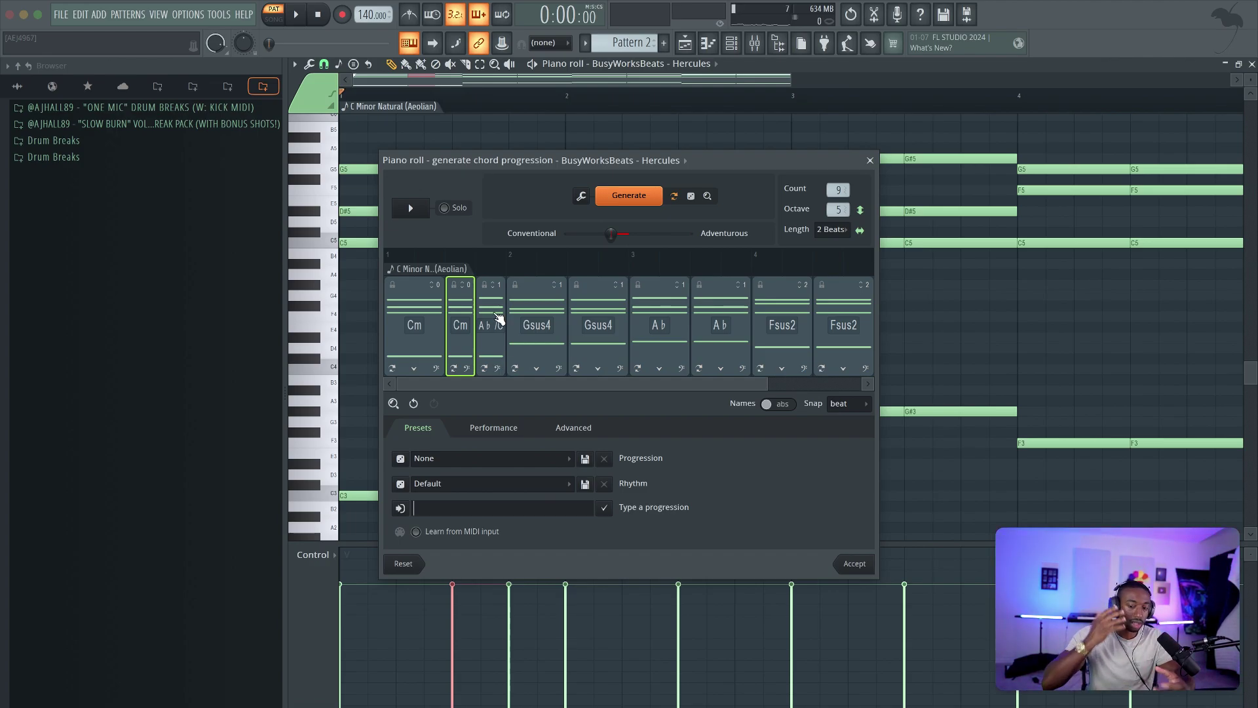
{"action": "right_click", "coordinate": [427, 325]}
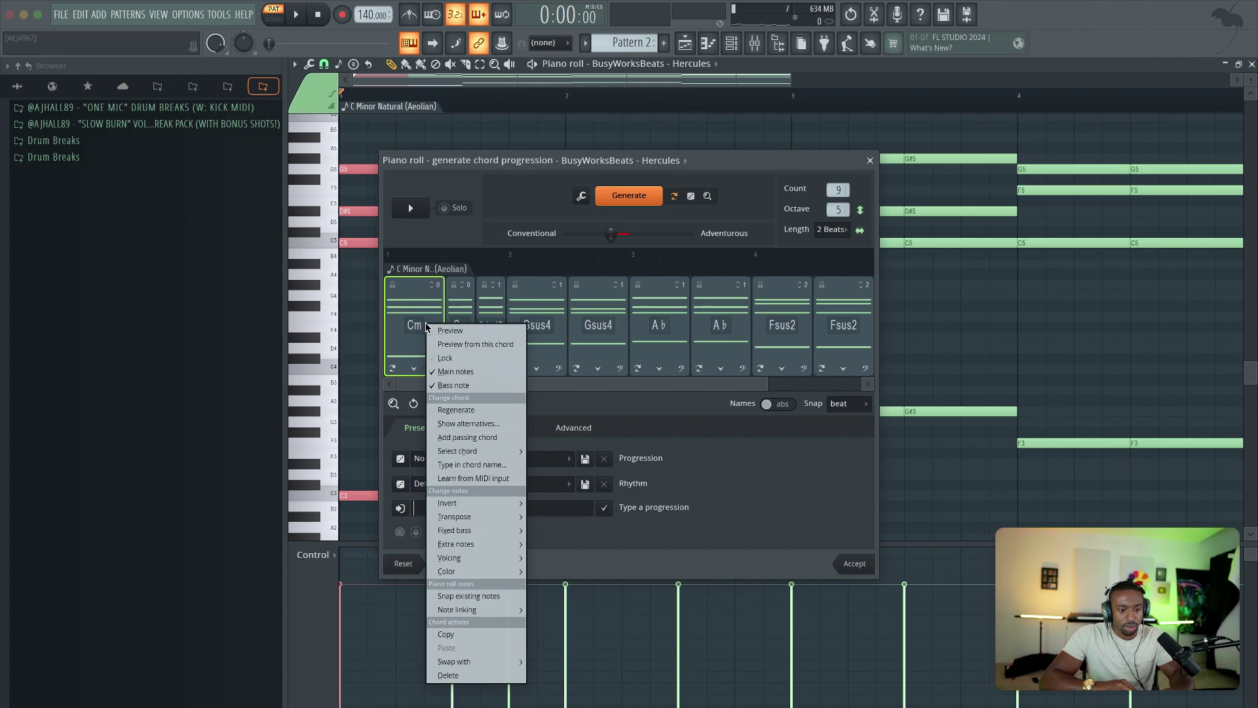
Apply the Up 3 arpeggio pattern to all nine chords in the Performance options and preview it.
{"action": "left_click", "coordinate": [697, 477]}
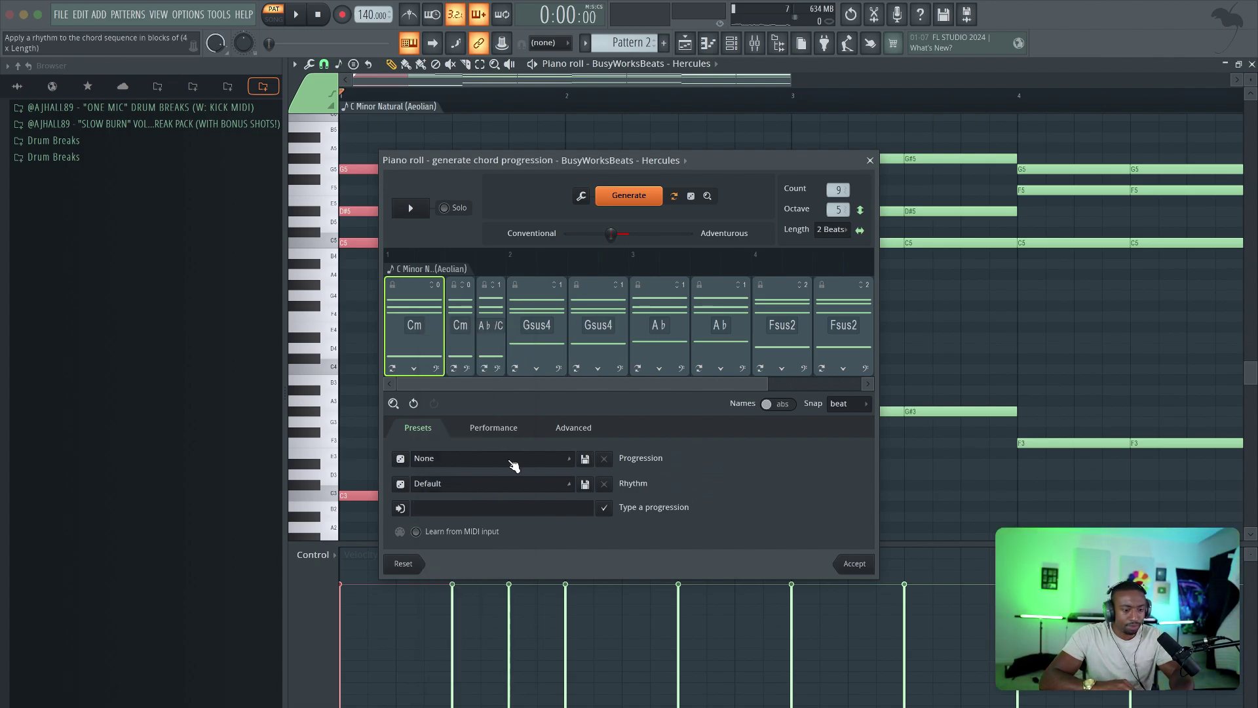
{"action": "left_click", "coordinate": [495, 429]}
{"action": "left_click", "coordinate": [538, 364]}
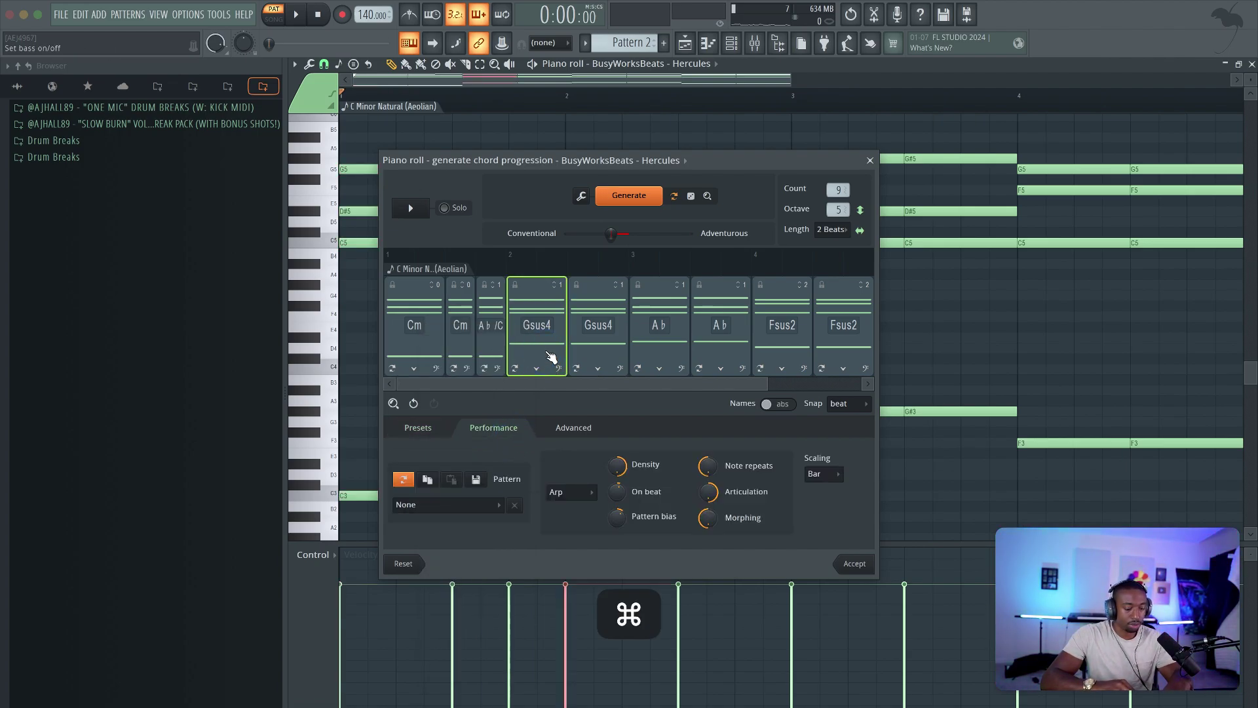
{"action": "key", "text": "ctrl+a"}
{"action": "left_click", "coordinate": [447, 504]}
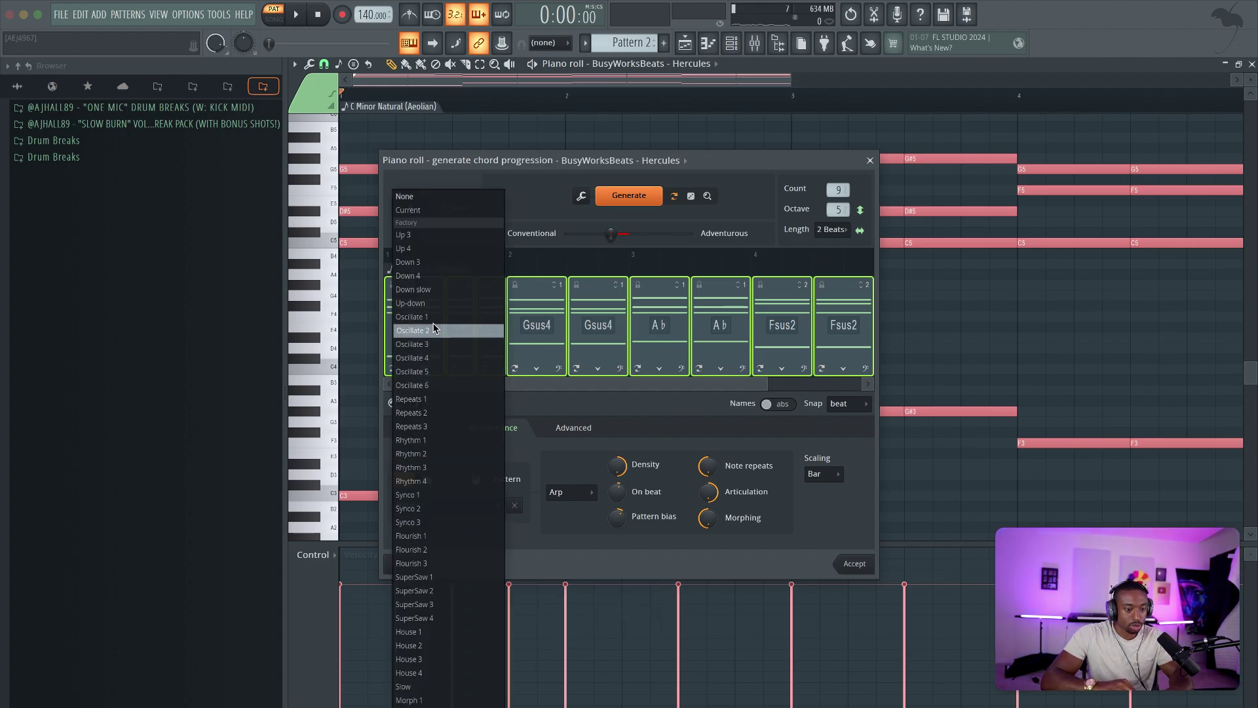
{"action": "left_click", "coordinate": [435, 242]}
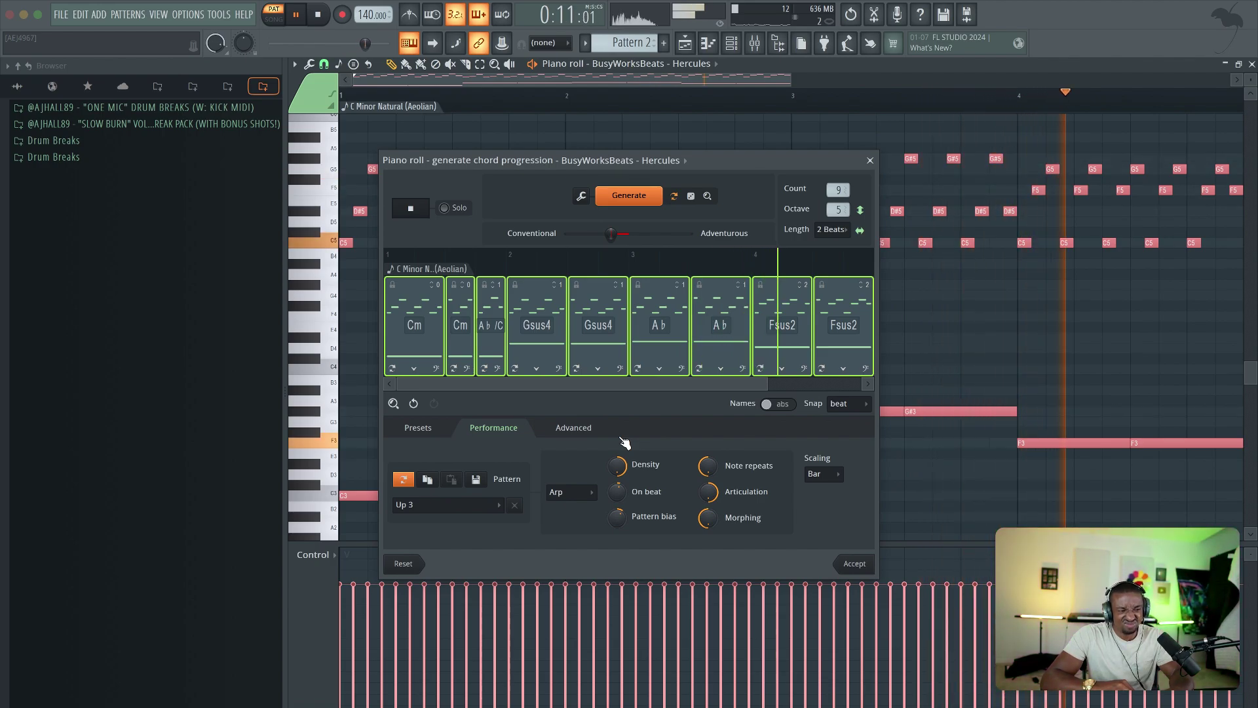
{"action": "key", "text": "space"}
Accept the arpeggiated progression into Pattern 2 and bring up the instrument channels.
{"action": "left_click", "coordinate": [851, 563]}
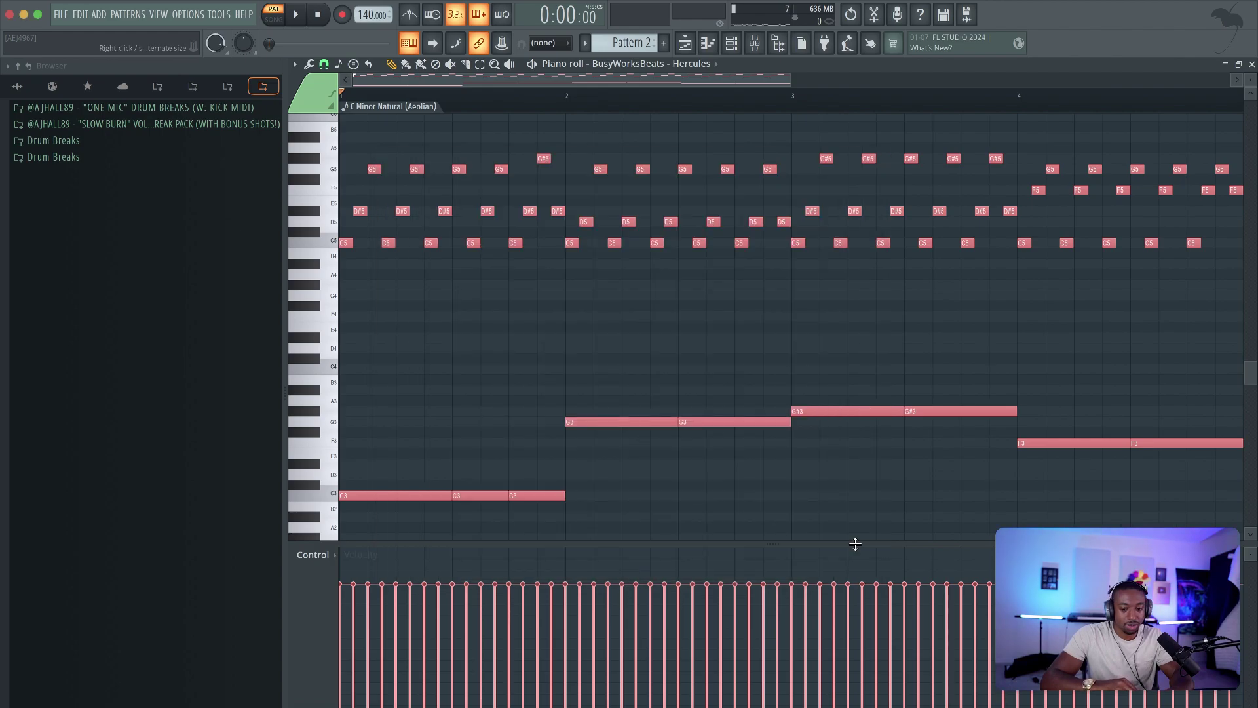
{"action": "left_click", "coordinate": [833, 477]}
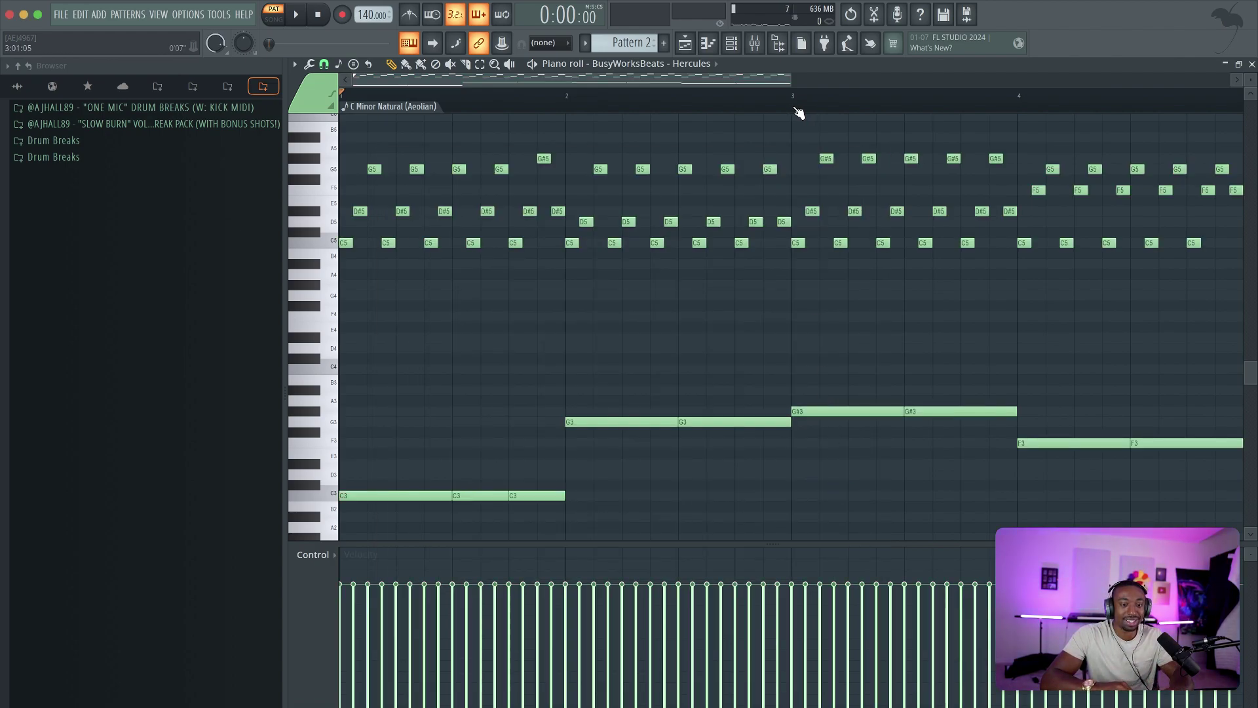
{"action": "left_click", "coordinate": [732, 44]}
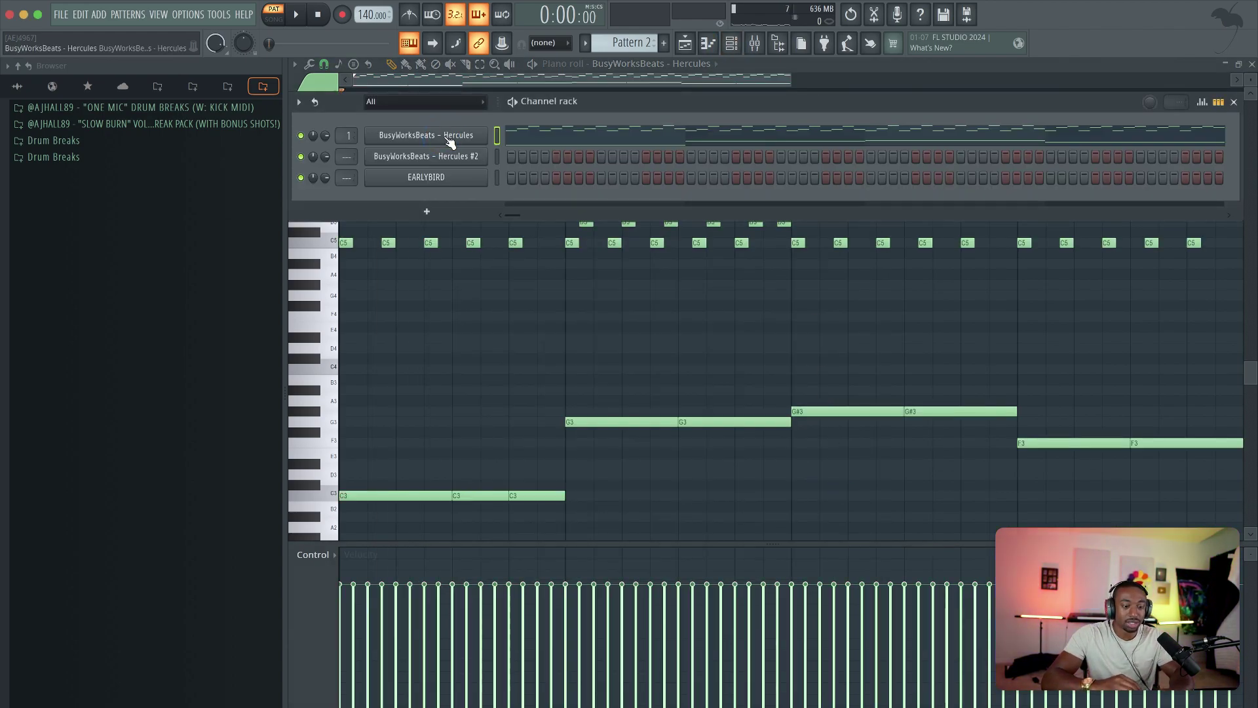
Audition the Bell Tavern preset in Hercules against the arpeggio, then return to the channels.
{"action": "left_click", "coordinate": [444, 137]}
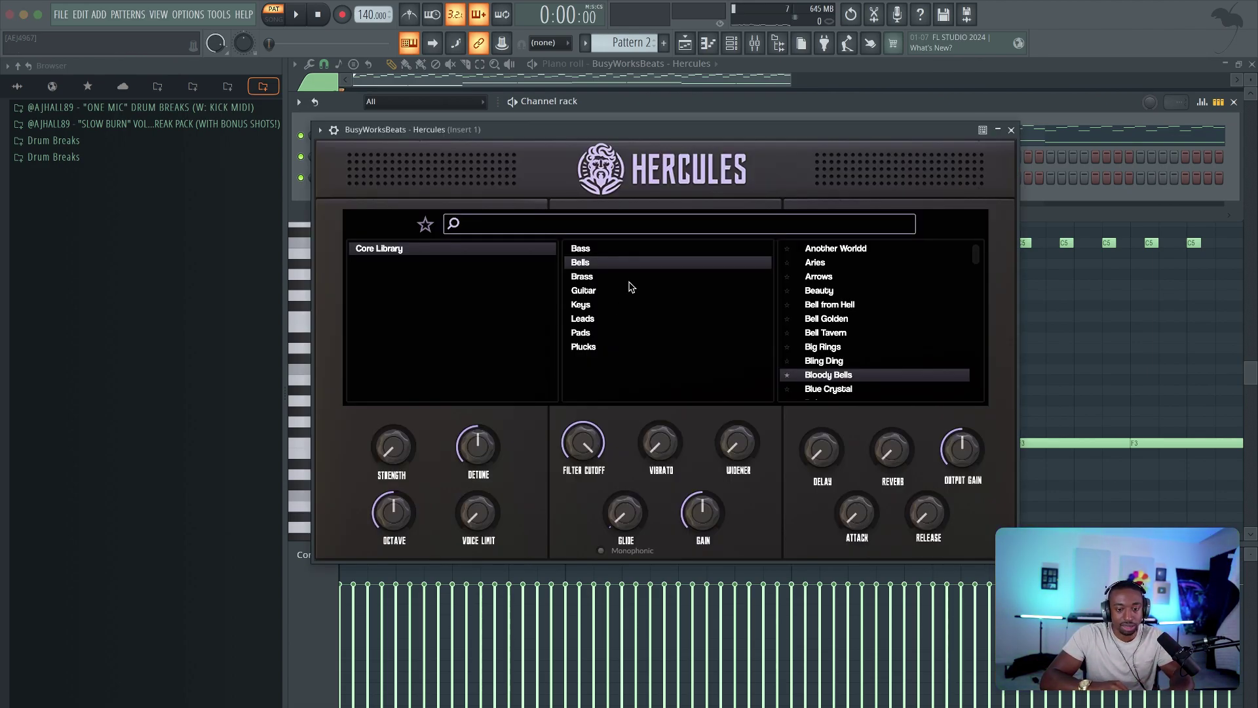
{"action": "scroll", "coordinate": [924, 279], "scroll_direction": "down", "scroll_amount": 1}
{"action": "scroll", "coordinate": [885, 285], "scroll_direction": "down", "scroll_amount": 2}
{"action": "scroll", "coordinate": [845, 290], "scroll_direction": "down", "scroll_amount": 2}
{"action": "scroll", "coordinate": [837, 292], "scroll_direction": "down", "scroll_amount": 1}
{"action": "scroll", "coordinate": [837, 292], "scroll_direction": "up", "scroll_amount": 5}
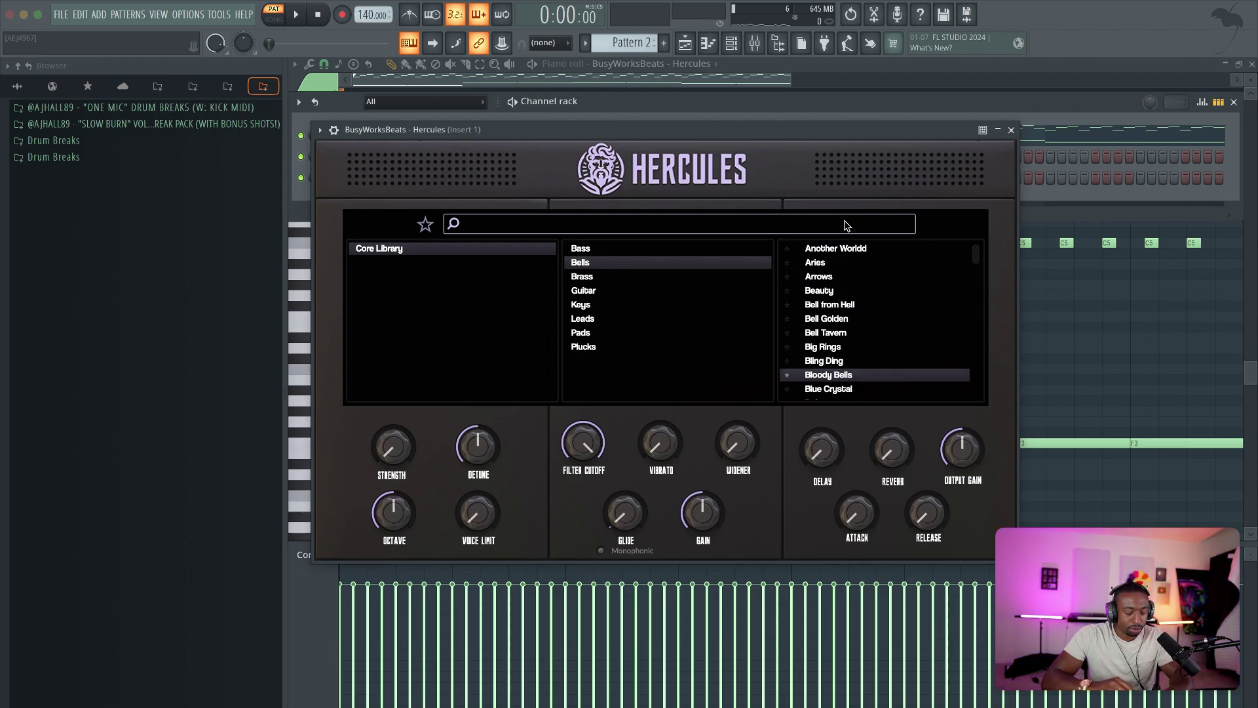
{"action": "left_click", "coordinate": [843, 332]}
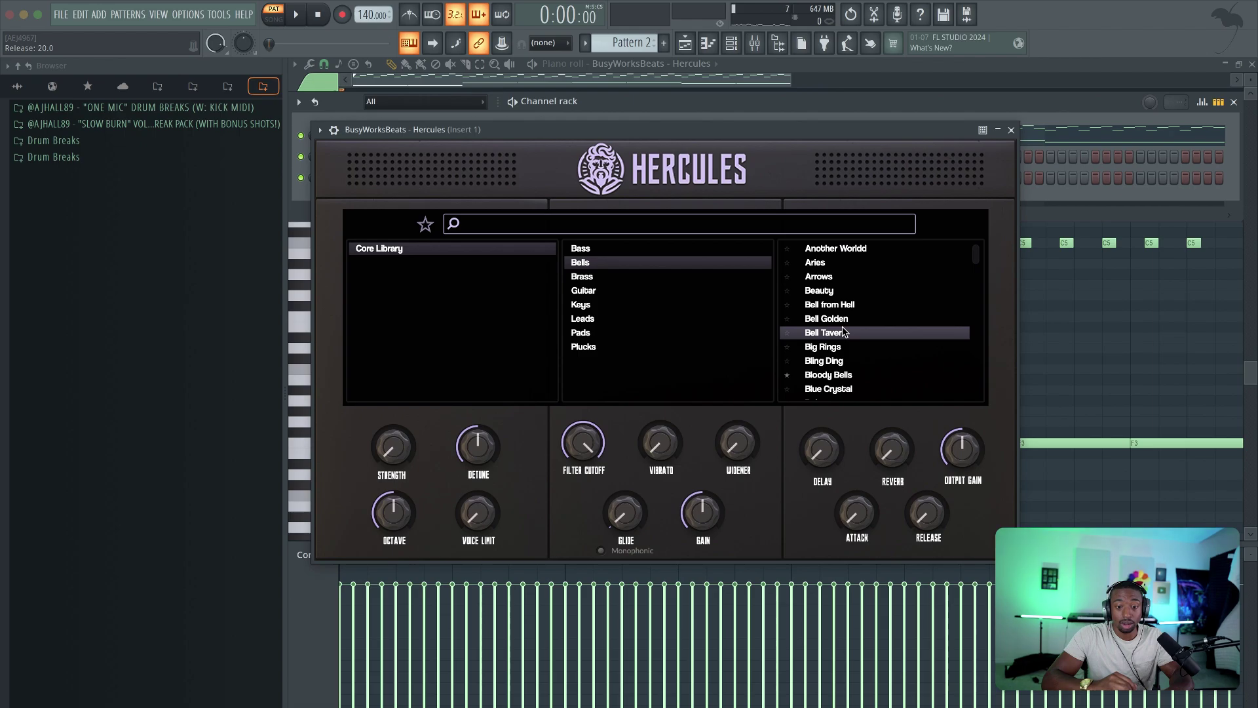
{"action": "key", "text": "space"}
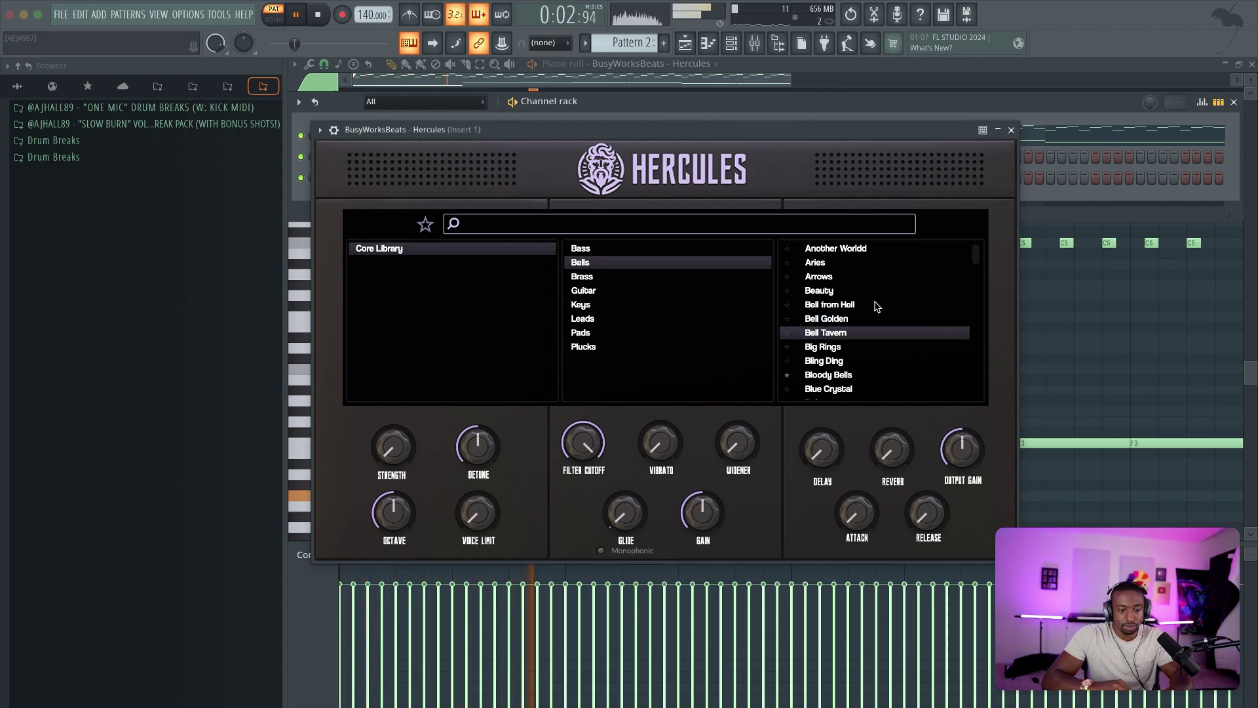
{"action": "left_click", "coordinate": [1011, 130]}
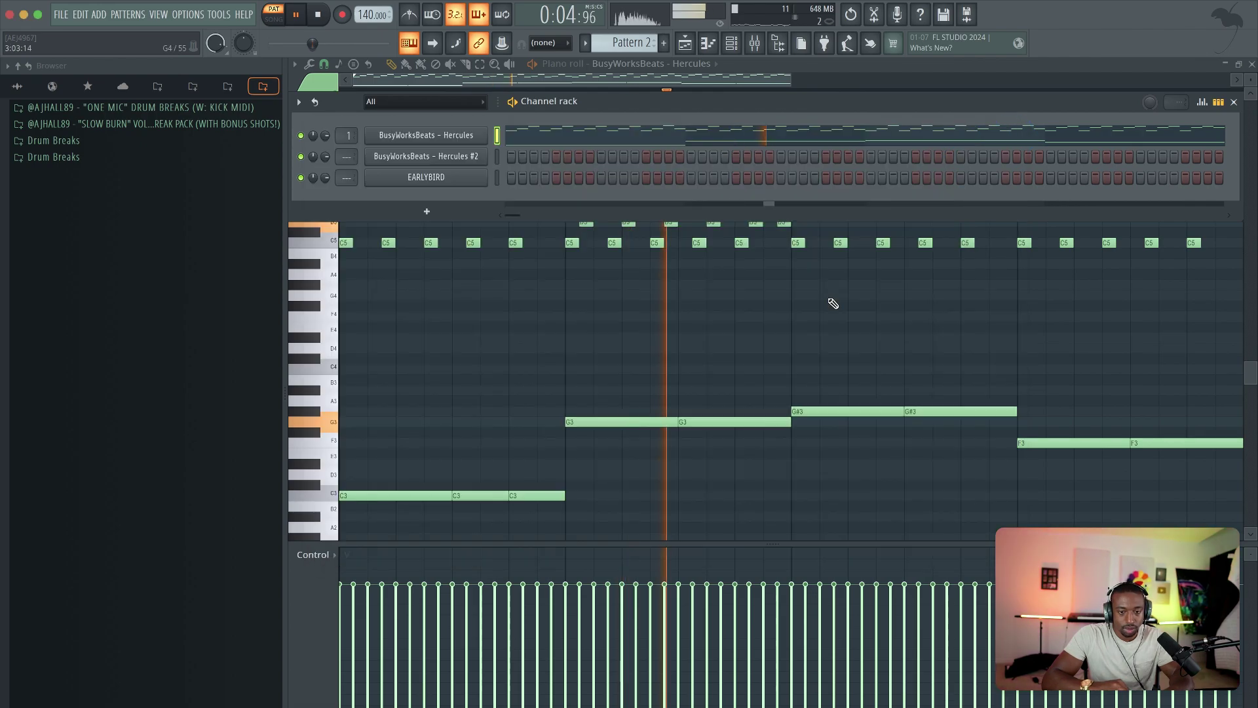
{"action": "key", "text": "F6"}
{"action": "scroll", "coordinate": [832, 311], "scroll_direction": "down", "scroll_amount": 2}
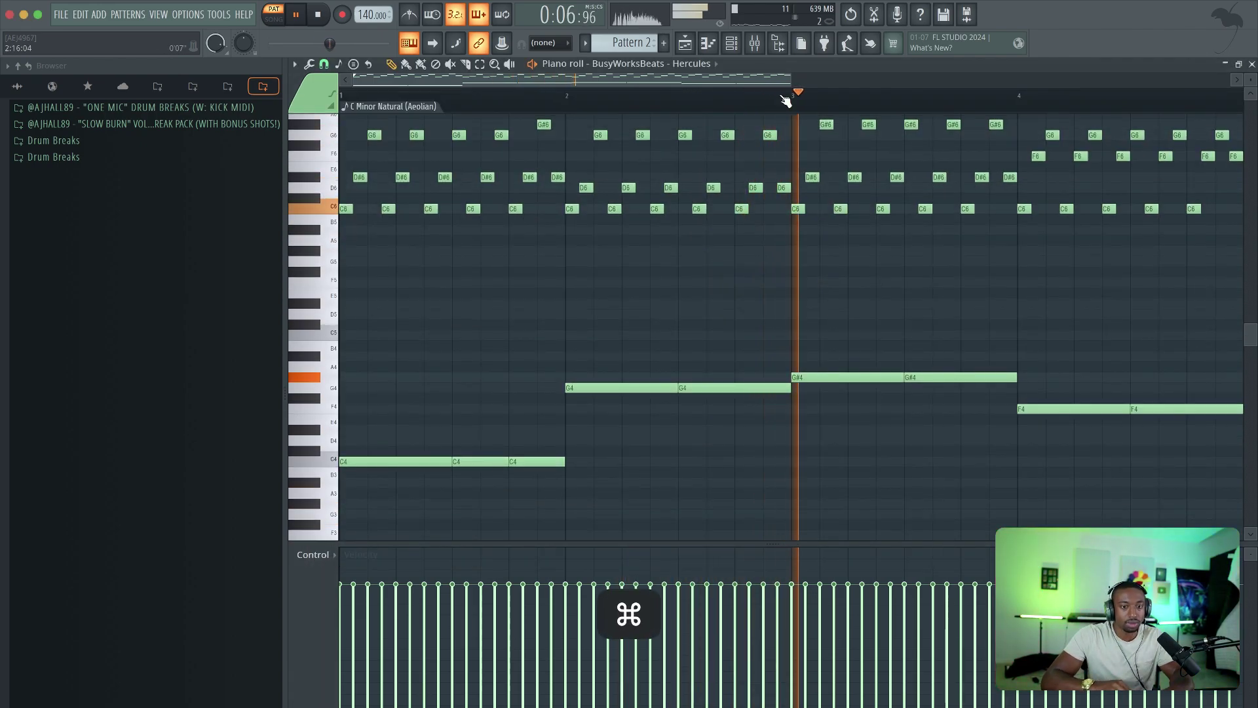
{"action": "left_click", "coordinate": [732, 46]}
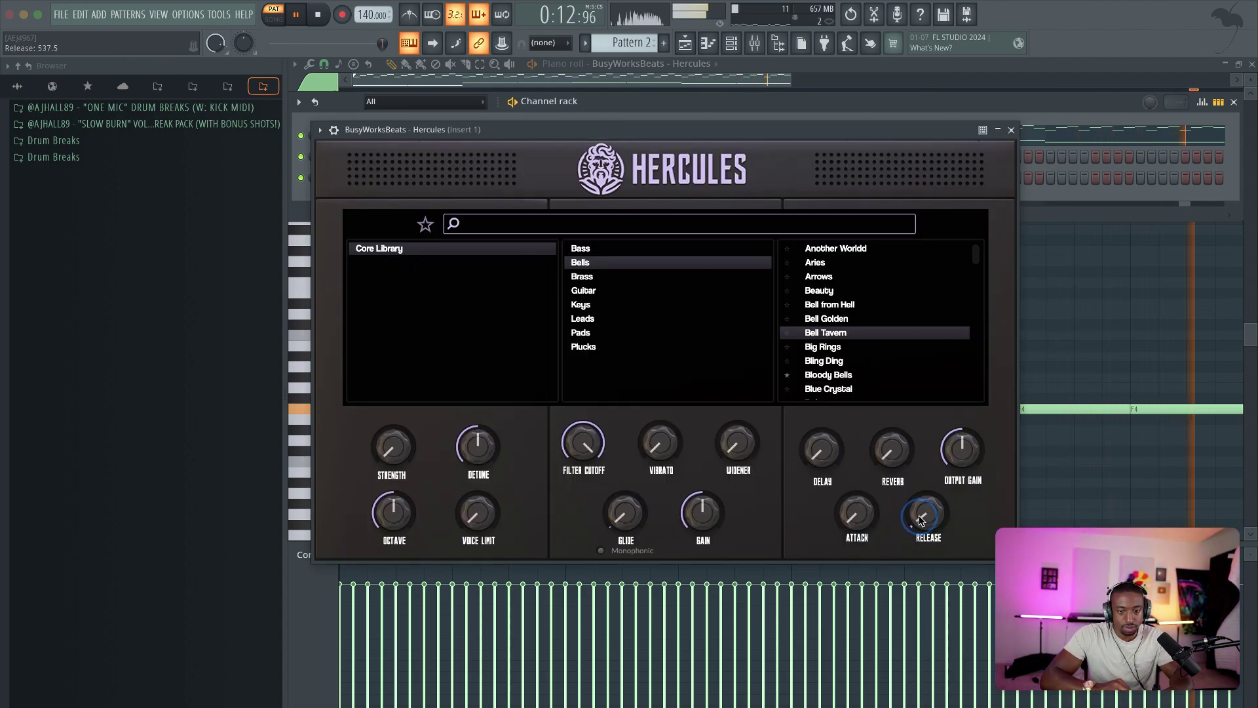
{"action": "scroll", "coordinate": [921, 518], "scroll_direction": "down", "scroll_amount": 3}
{"action": "scroll", "coordinate": [920, 518], "scroll_direction": "down", "scroll_amount": 2}
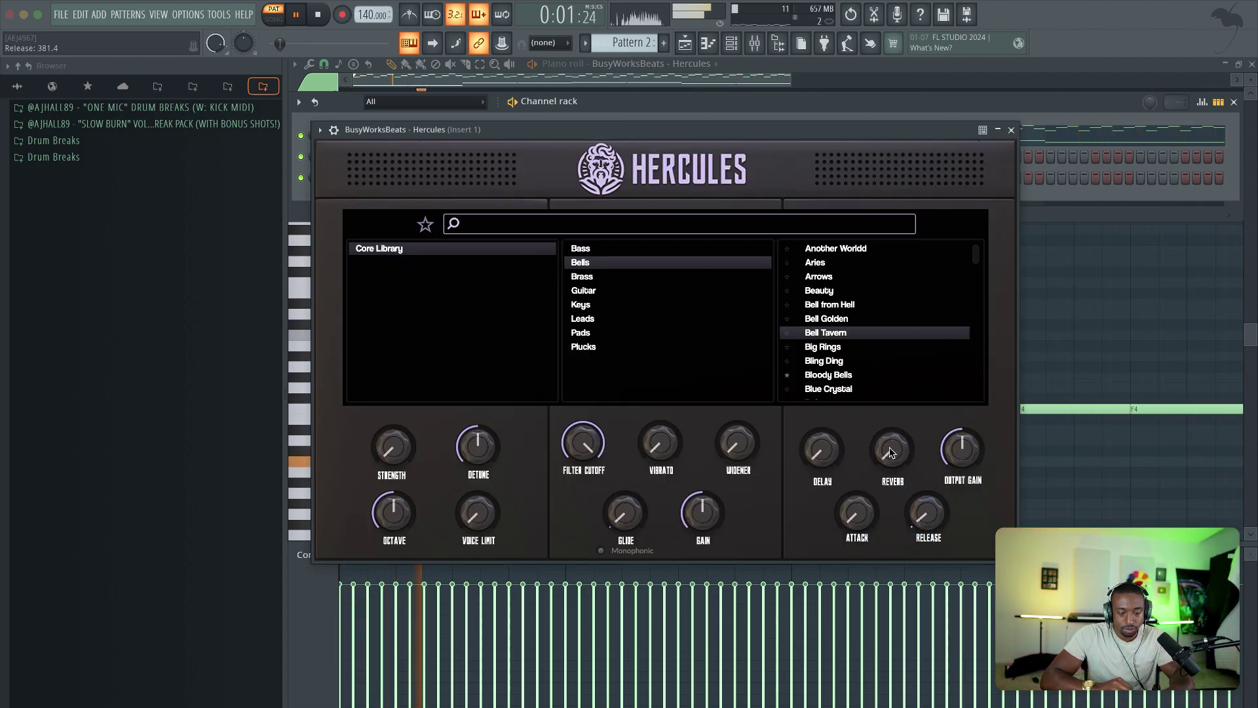
{"action": "scroll", "coordinate": [860, 346], "scroll_direction": "down", "scroll_amount": 10}
{"action": "scroll", "coordinate": [860, 346], "scroll_direction": "down", "scroll_amount": 10}
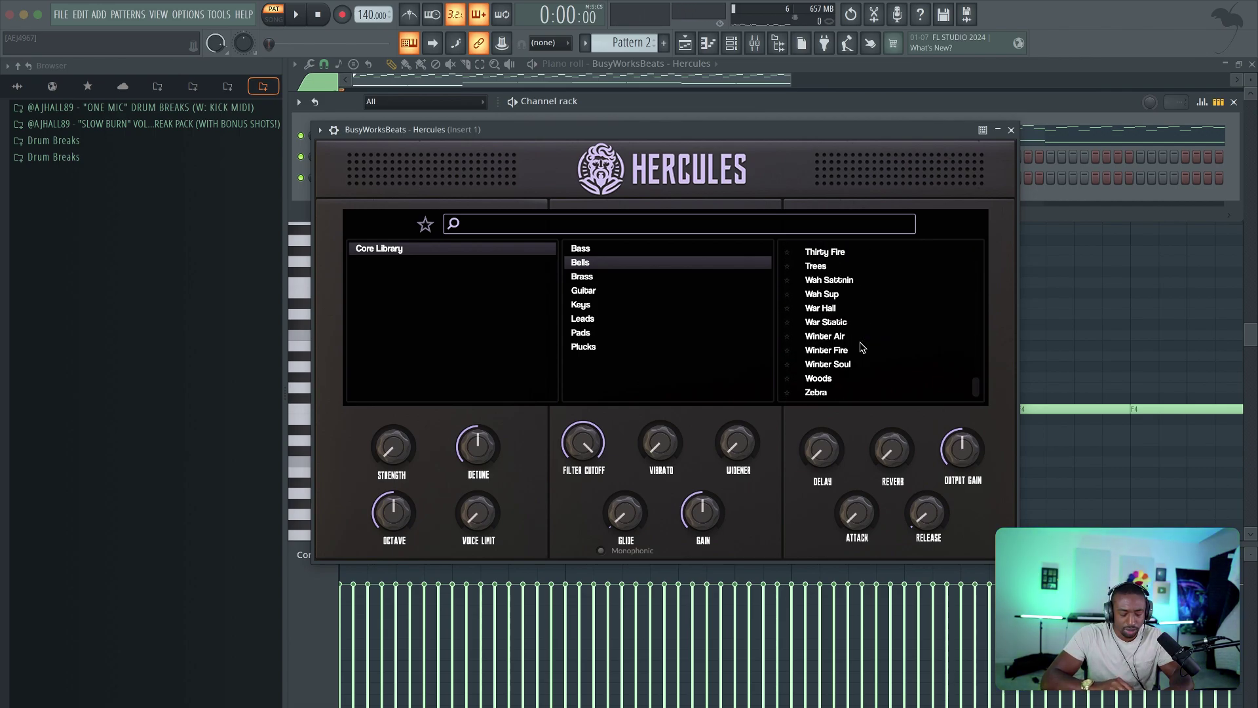
{"action": "scroll", "coordinate": [860, 346], "scroll_direction": "down", "scroll_amount": 3}
{"action": "scroll", "coordinate": [860, 346], "scroll_direction": "down", "scroll_amount": 2}
Load the Wah Sattnin preset and audition it while lowering the filter cutoff.
{"action": "left_click", "coordinate": [860, 341]}
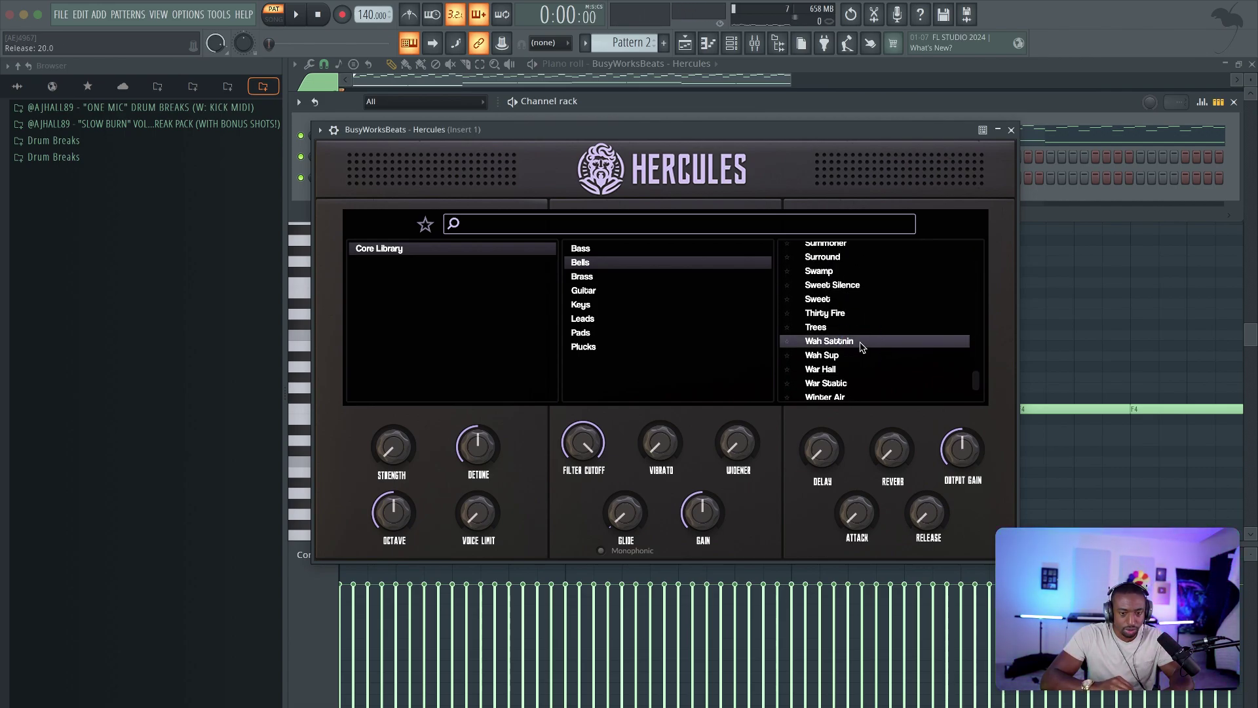
{"action": "key", "text": "space"}
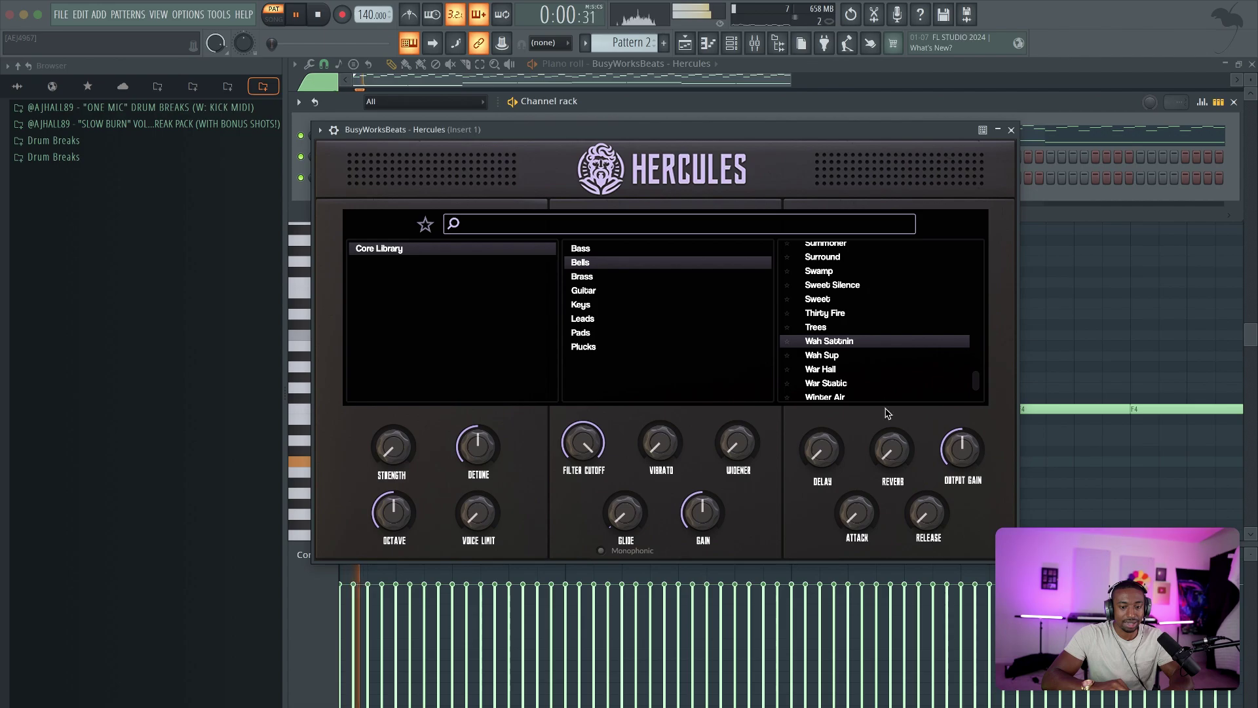
{"action": "key", "text": "space"}
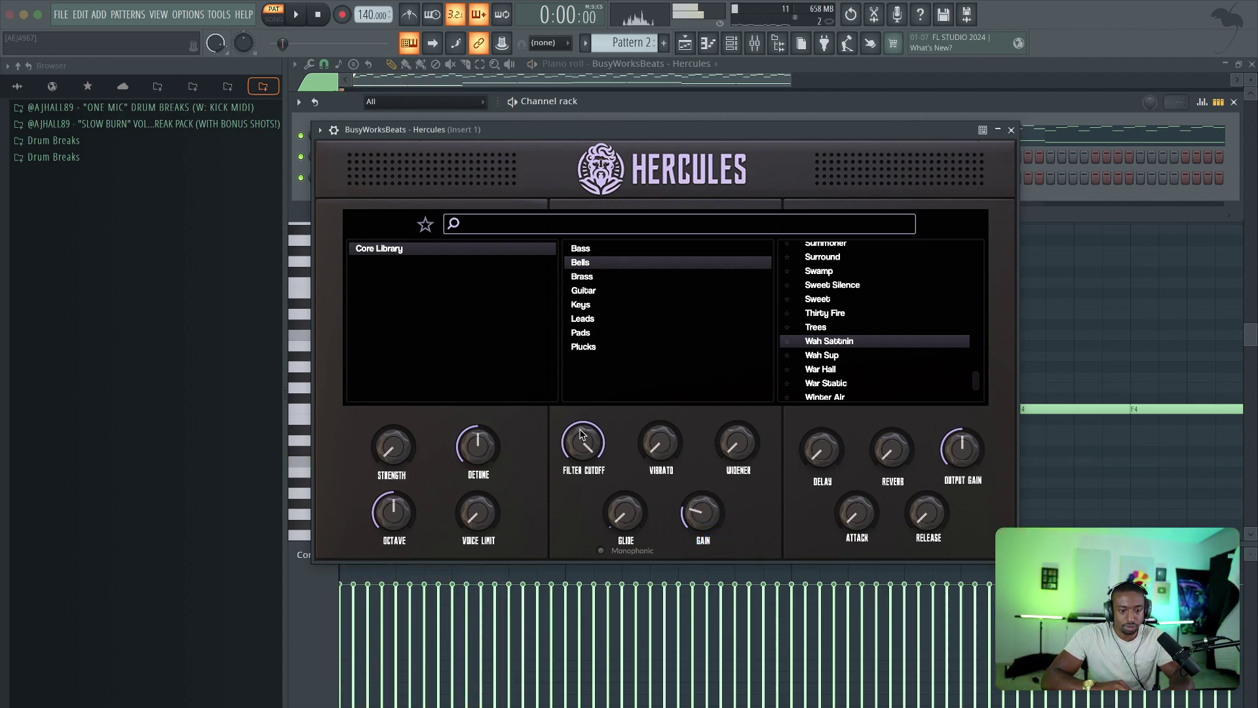
{"action": "left_click_drag", "start_coordinate": [581, 453], "coordinate": [582, 459]}
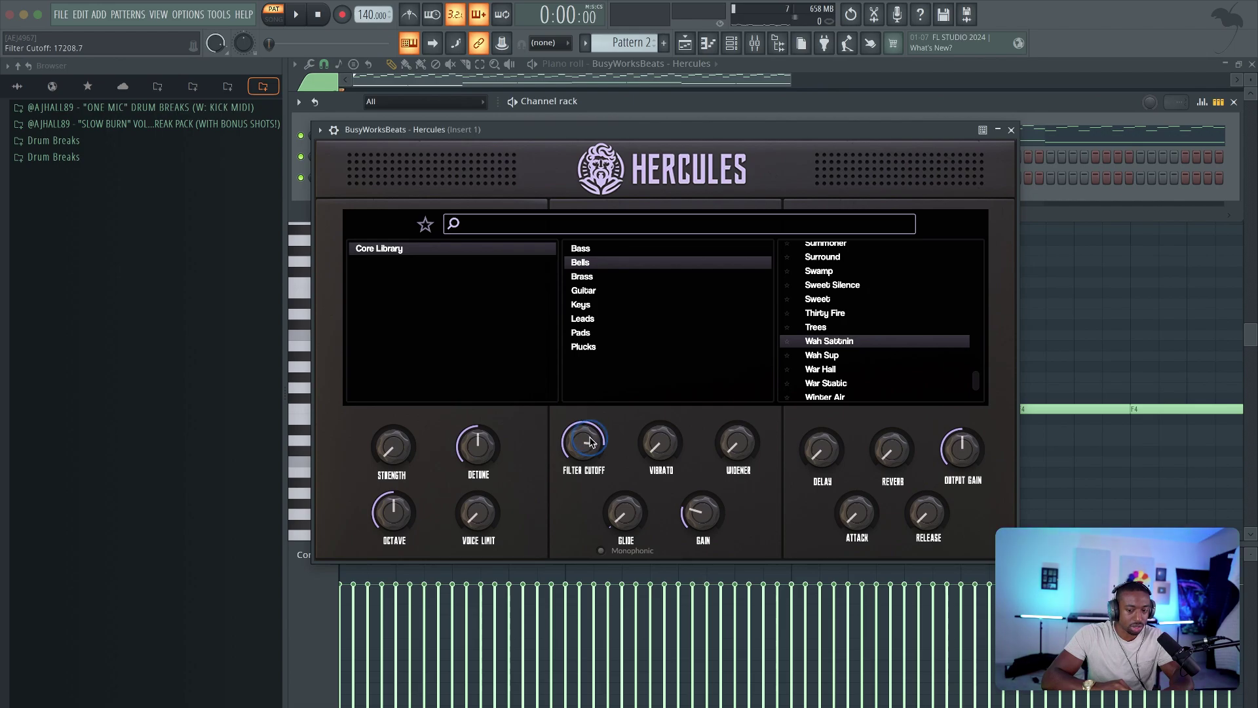
{"action": "key", "text": "space"}
{"action": "left_click_drag", "start_coordinate": [591, 475], "coordinate": [581, 483]}
{"action": "key", "text": "space"}
{"action": "scroll", "coordinate": [866, 393], "scroll_direction": "up", "scroll_amount": 2}
Settle on the Sweet Silence bell preset with output gain raised to 3.0, then close Hercules.
{"action": "left_click", "coordinate": [832, 363]}
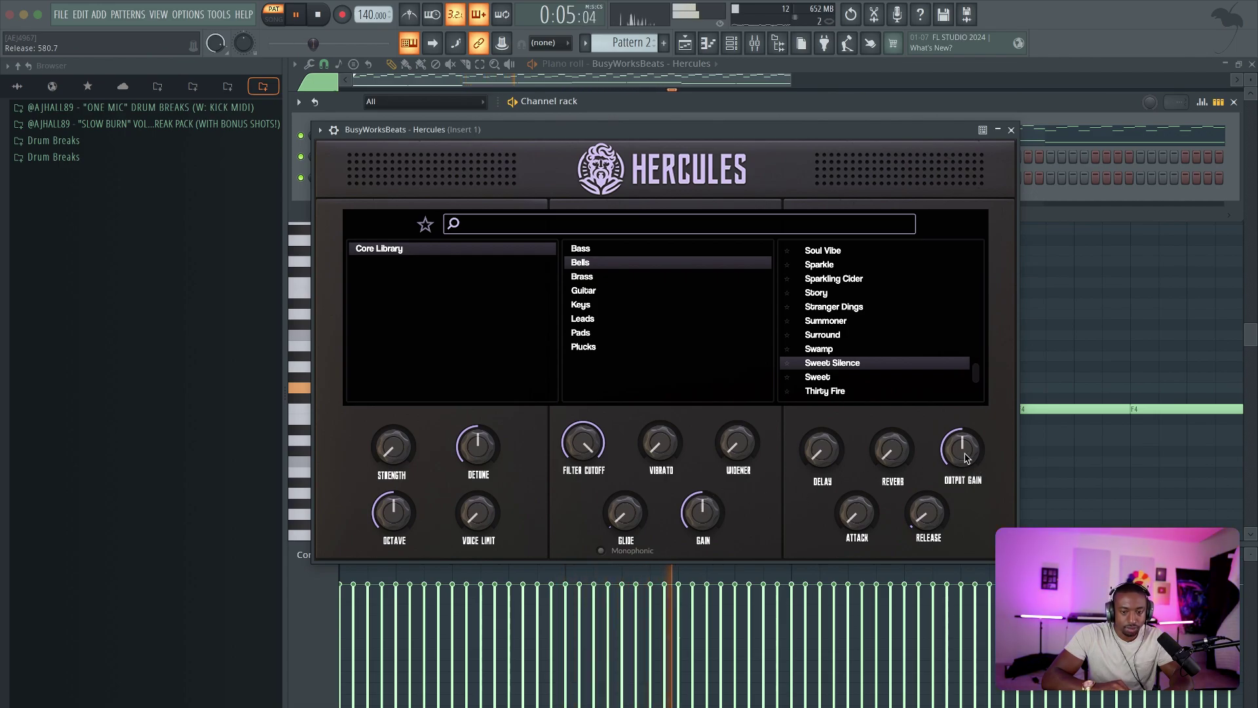
{"action": "left_click_drag", "start_coordinate": [964, 458], "coordinate": [961, 426]}
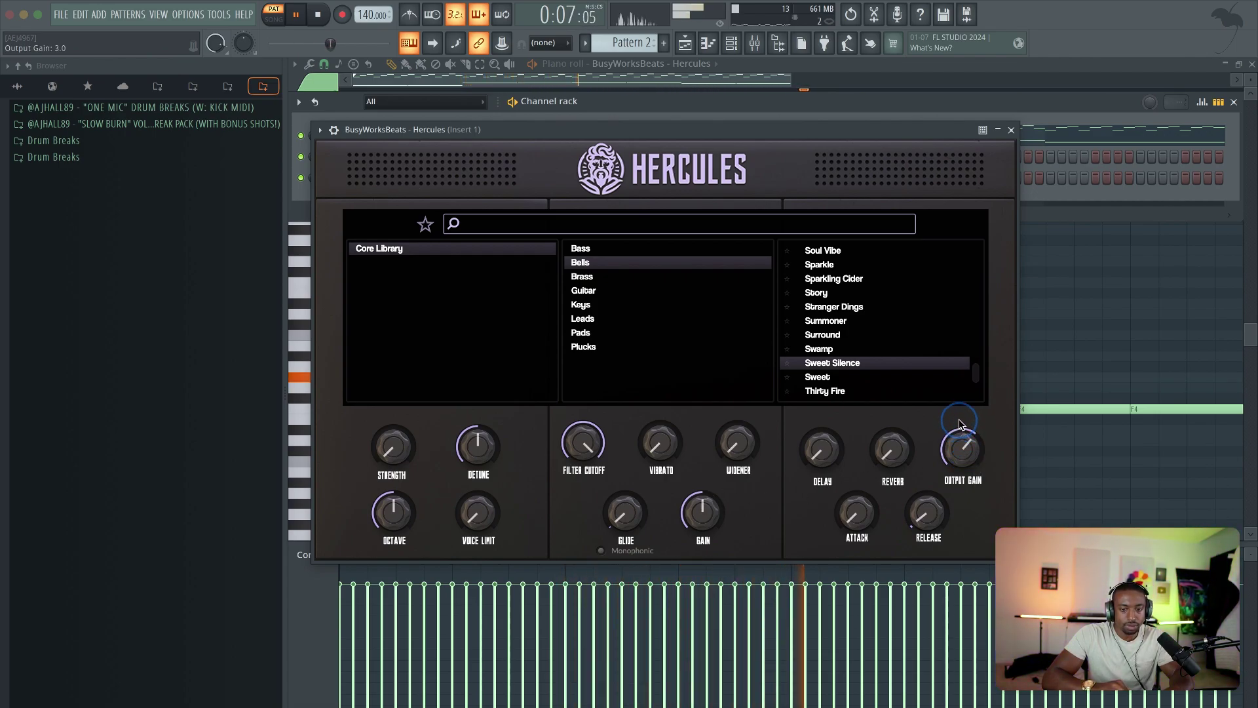
{"action": "left_click", "coordinate": [997, 130]}
Check the Hercules mixer insert, close it, and show the instrument channels again.
{"action": "key", "text": "F6"}
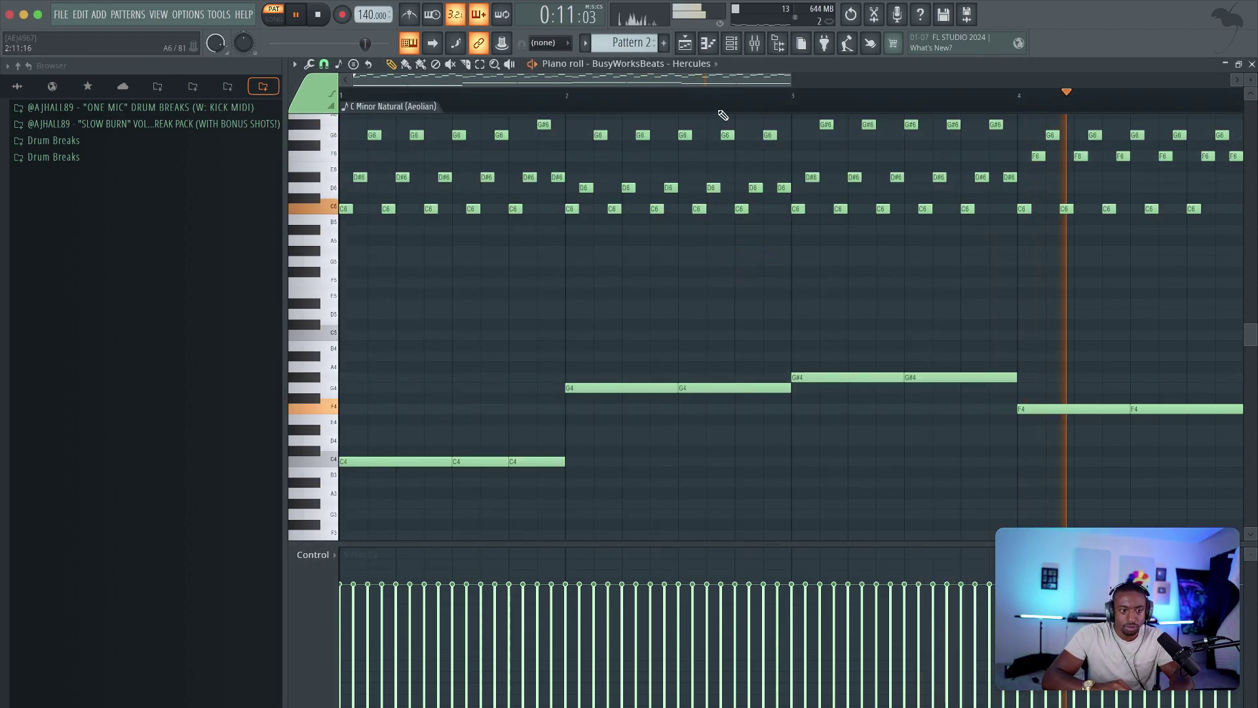
{"action": "key", "text": "F9"}
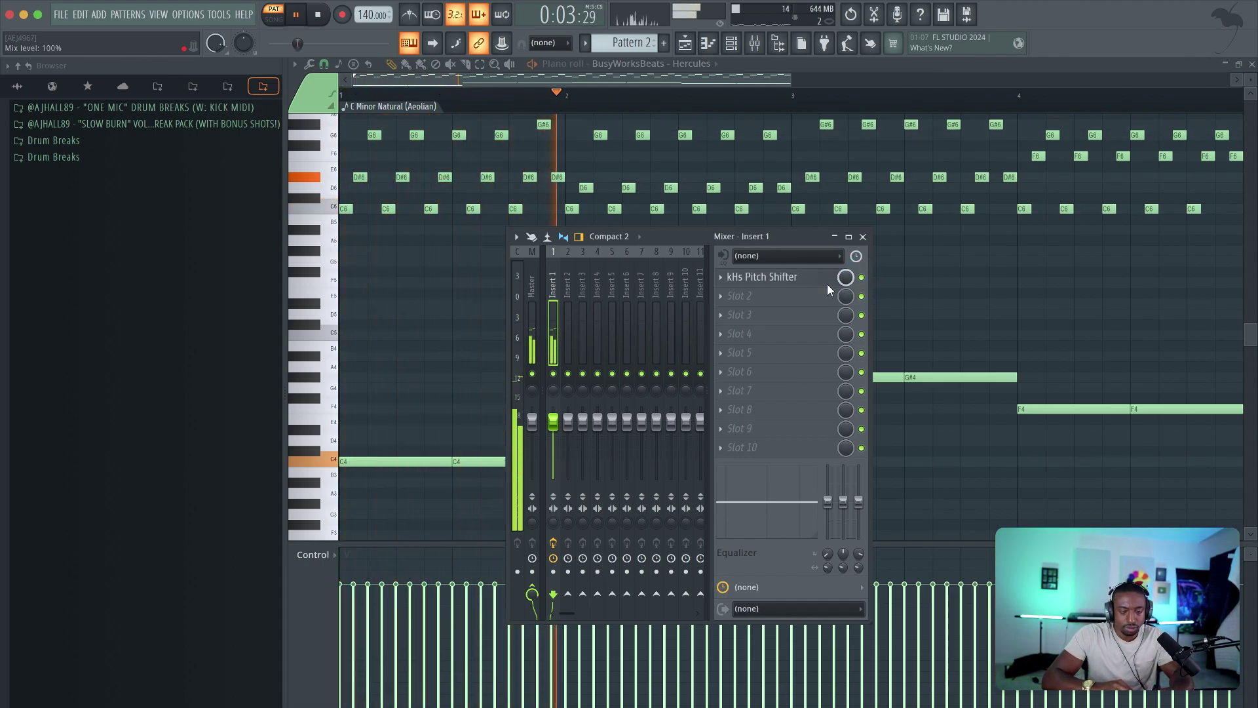
{"action": "left_click", "coordinate": [864, 238]}
{"action": "key", "text": "F6"}
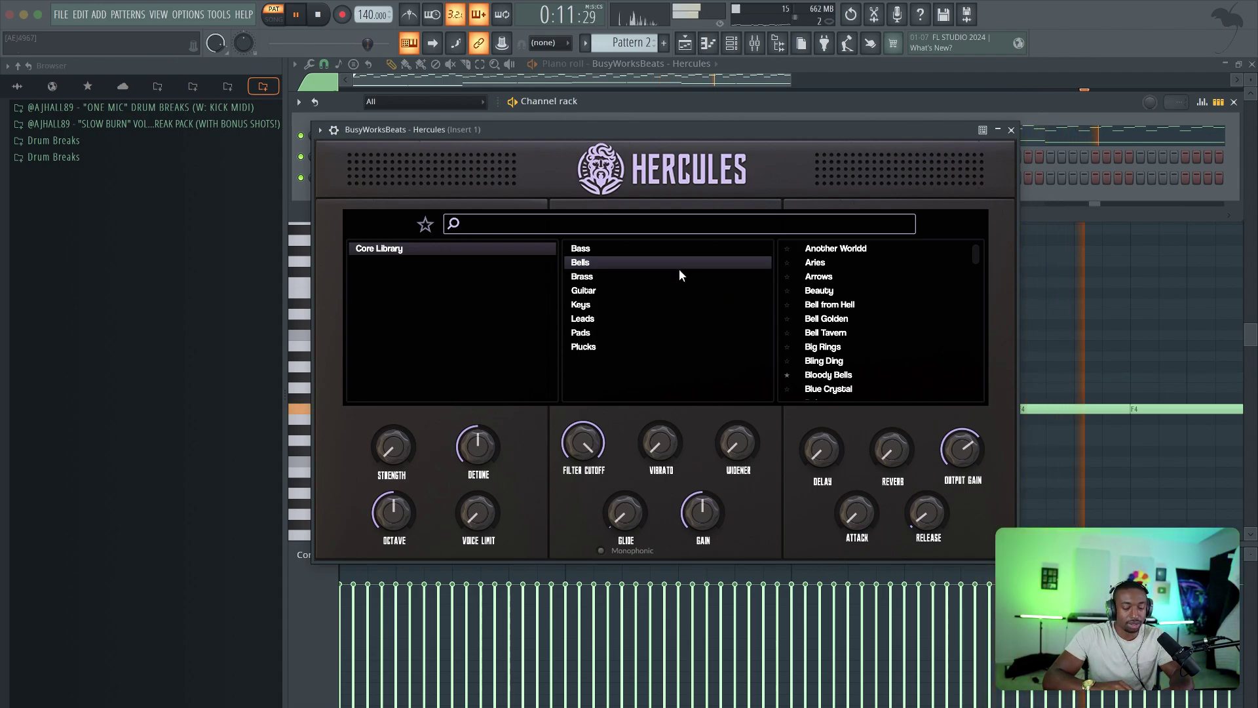
Stop Pattern 2 playback, leaving Hercules open on its bell presets.
{"action": "key", "text": "space"}
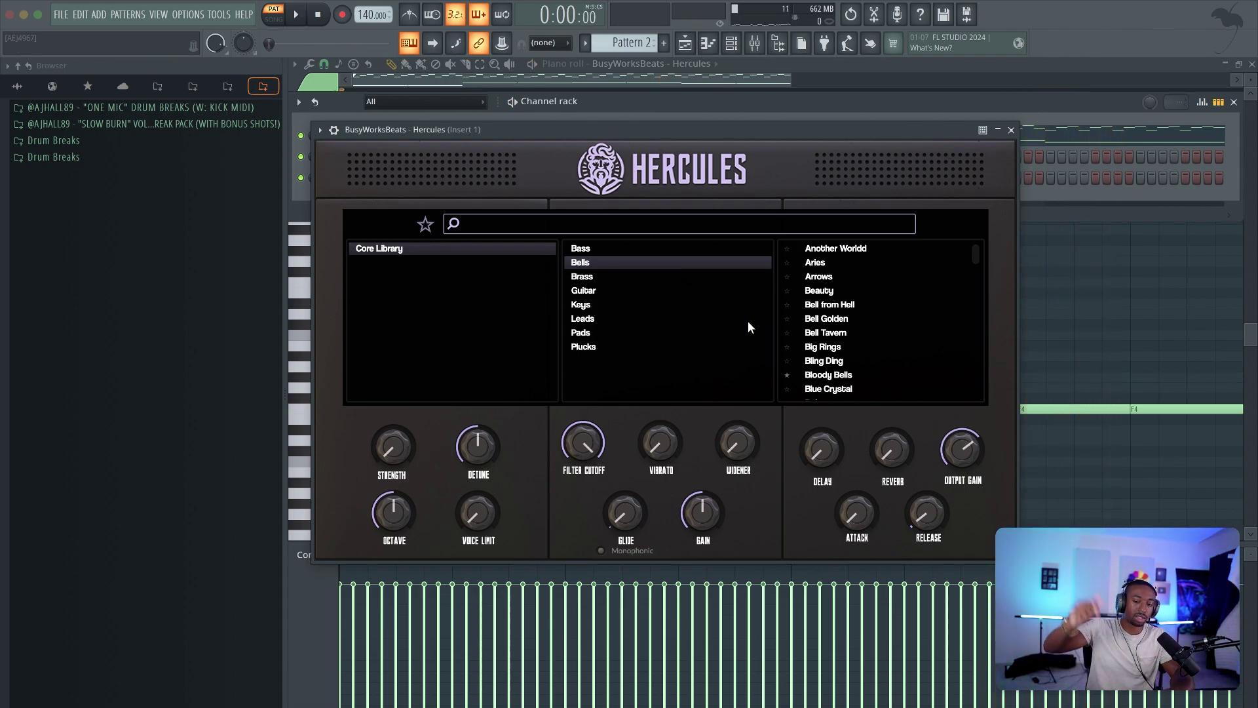